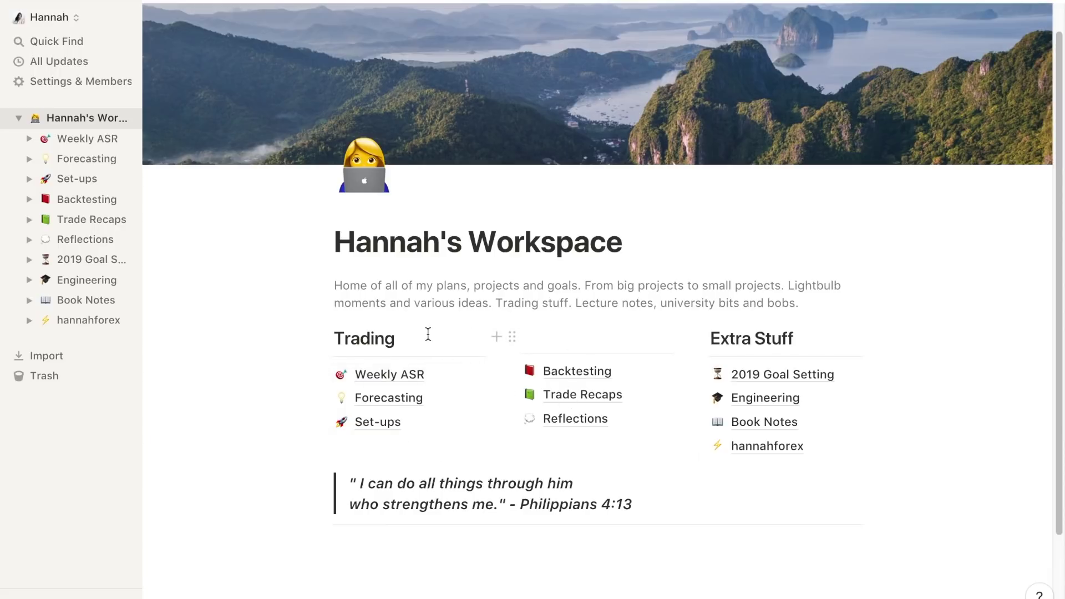
- Add a 'Trading' medium heading on a new line below the quote
{"action": "scroll", "coordinate": [427, 334], "scroll_direction": "up", "scroll_amount": 1}
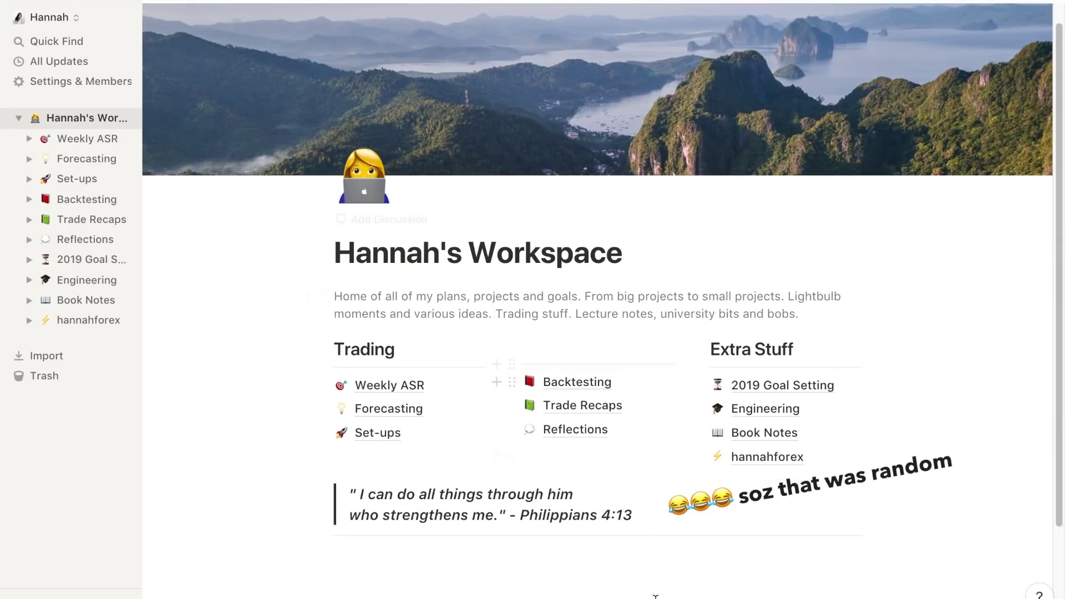
{"action": "scroll", "coordinate": [524, 399], "scroll_direction": "down", "scroll_amount": 3}
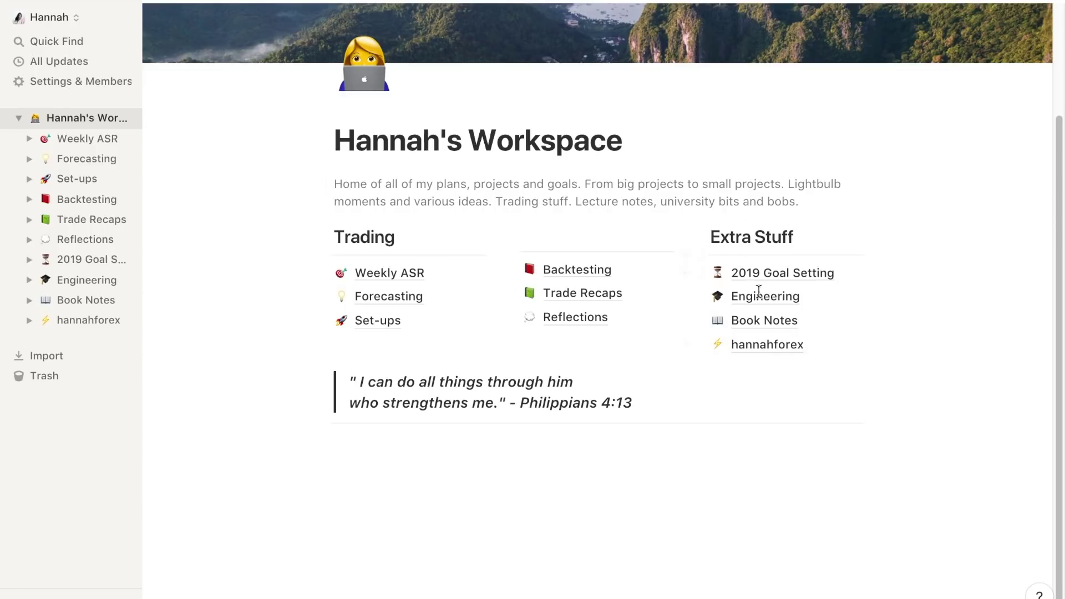
{"action": "left_click", "coordinate": [384, 506]}
{"action": "key", "text": "Return"}
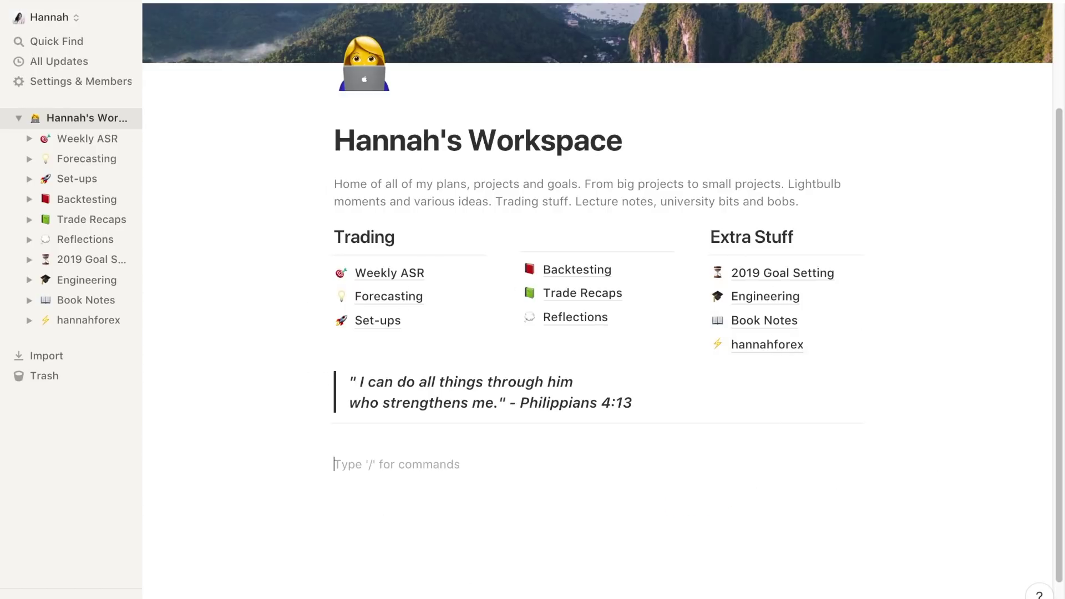
{"action": "type", "text": "/h2"}
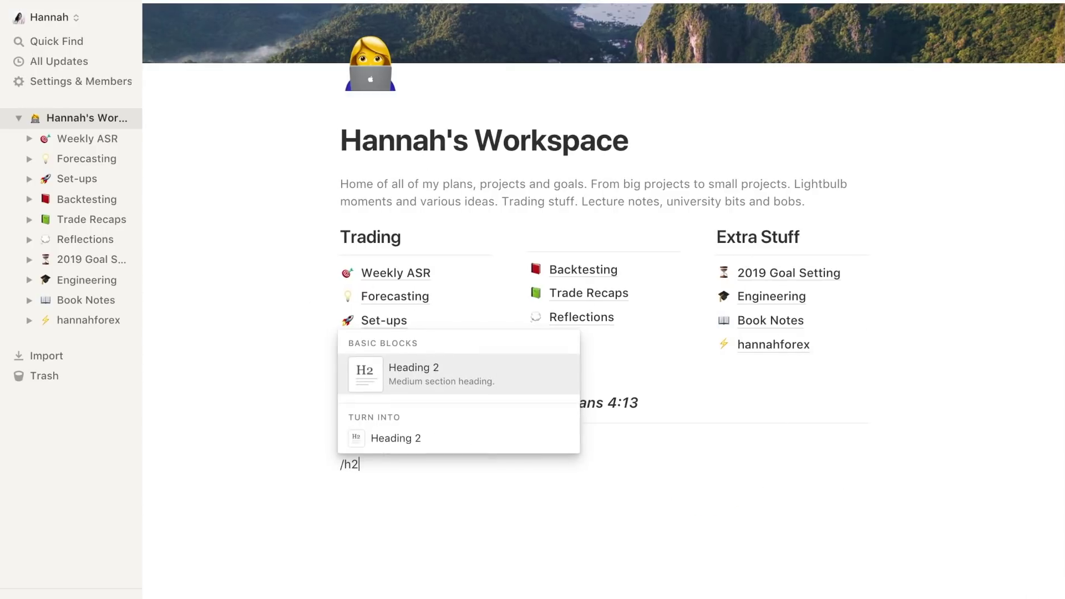
{"action": "key", "text": "Return"}
{"action": "type", "text": "Trading"}
{"action": "key", "text": "Return"}
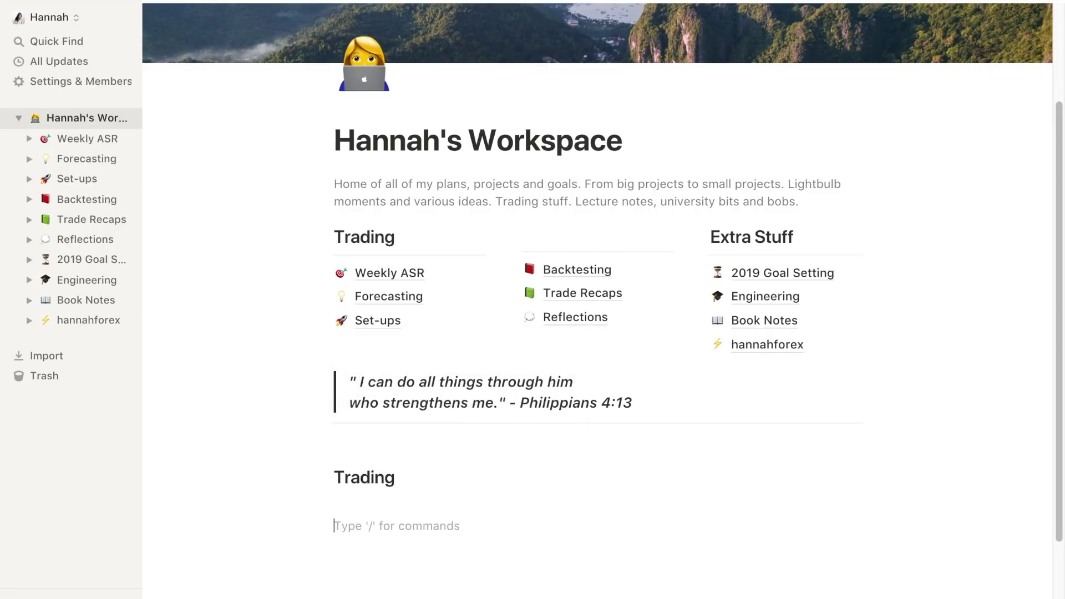
{"action": "key", "text": "Return"}
- Place a 'Uni' heading beside Trading as a column, then delete both new headings
{"action": "type", "text": "/h2"}
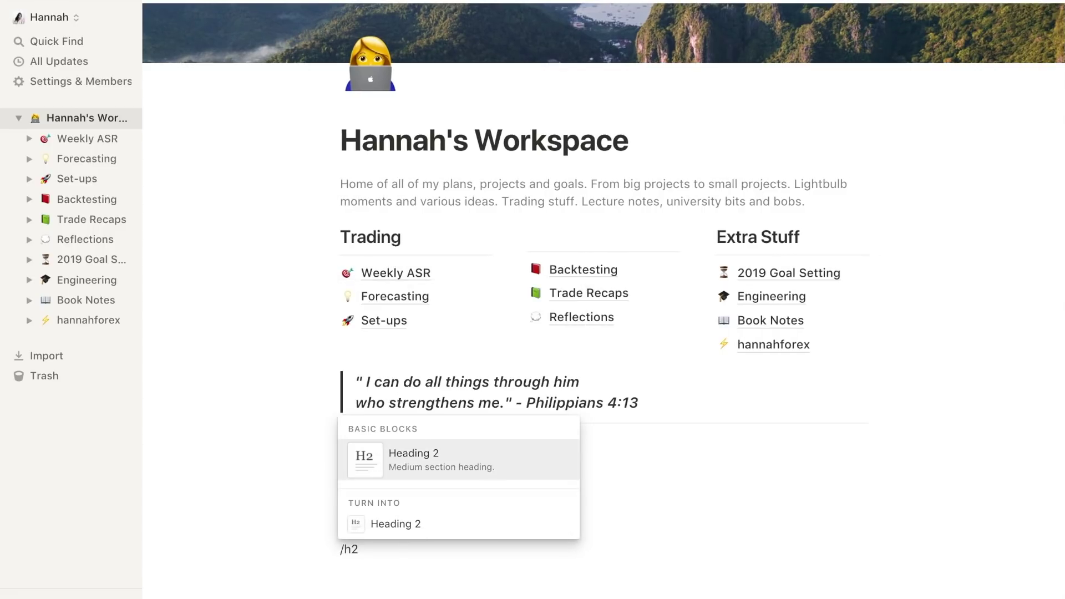
{"action": "key", "text": "Return"}
{"action": "type", "text": "Uni"}
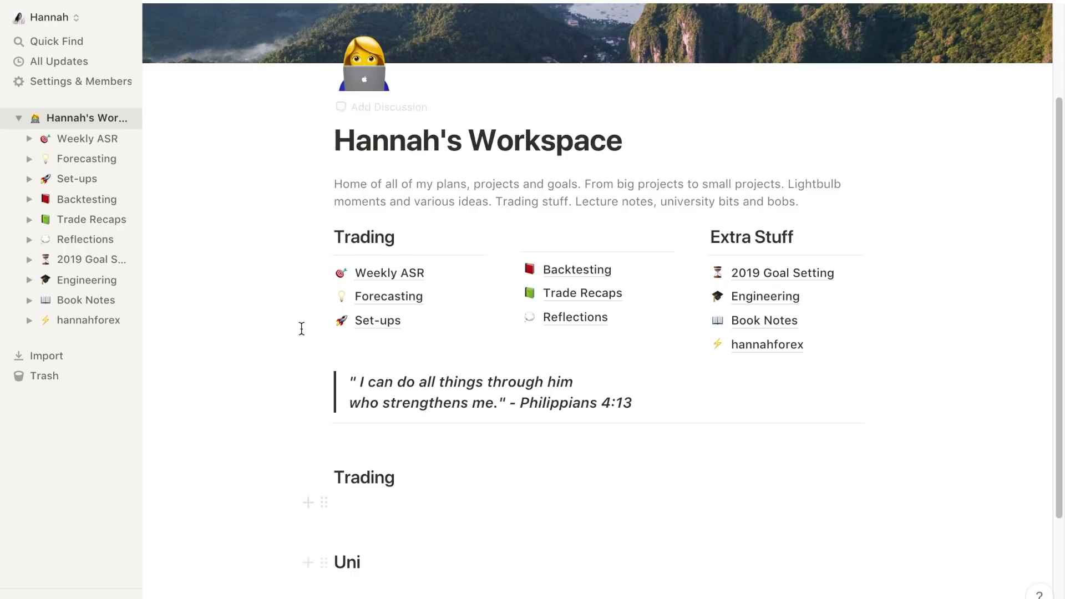
{"action": "left_click_drag", "start_coordinate": [323, 561], "coordinate": [895, 474]}
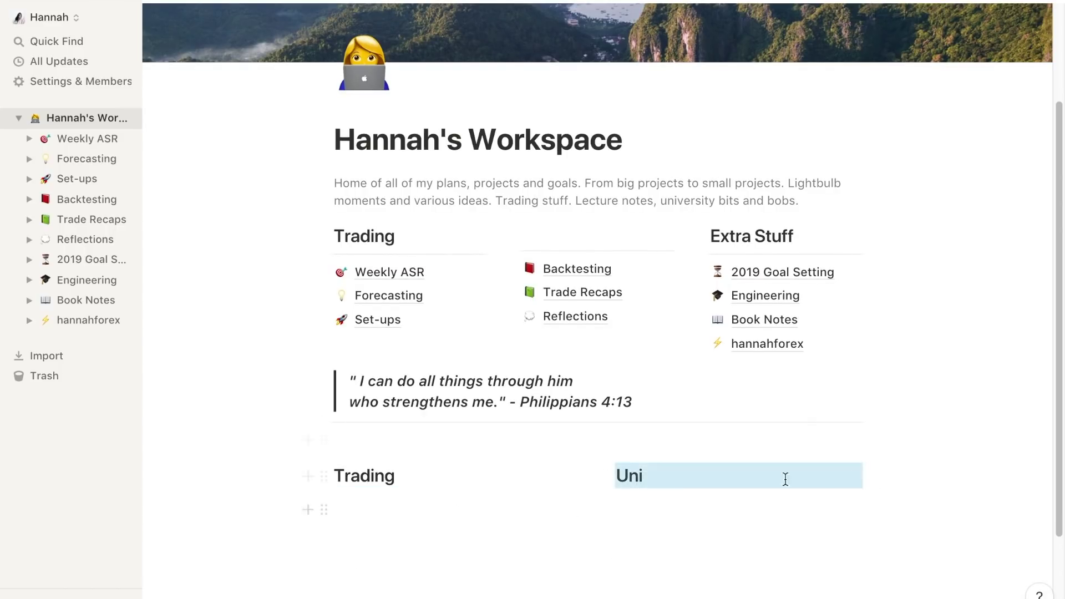
{"action": "left_click_drag", "start_coordinate": [818, 535], "coordinate": [370, 446]}
{"action": "key", "text": "BackSpace"}
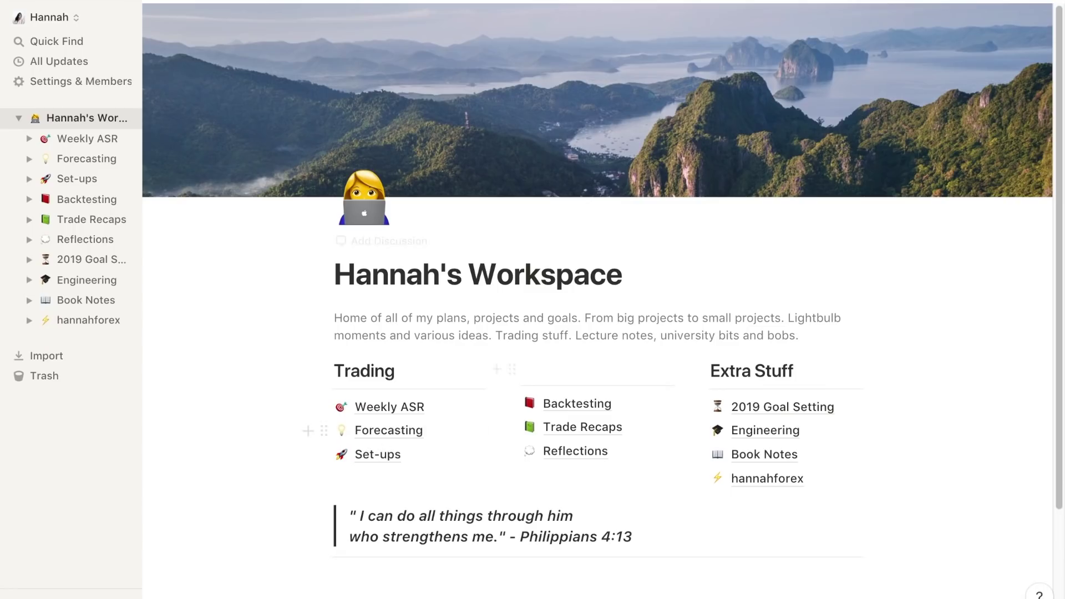
- Open the Weekly ASR page and scroll to its quarter toggles and Template links
{"action": "scroll", "coordinate": [602, 165], "scroll_direction": "up", "scroll_amount": 3}
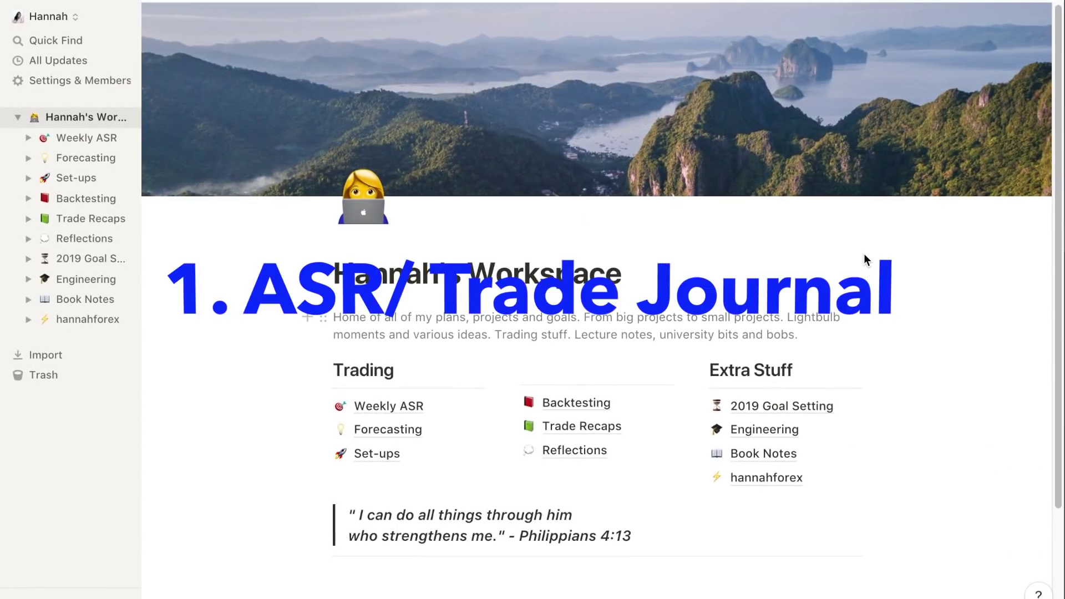
{"action": "left_click", "coordinate": [400, 411]}
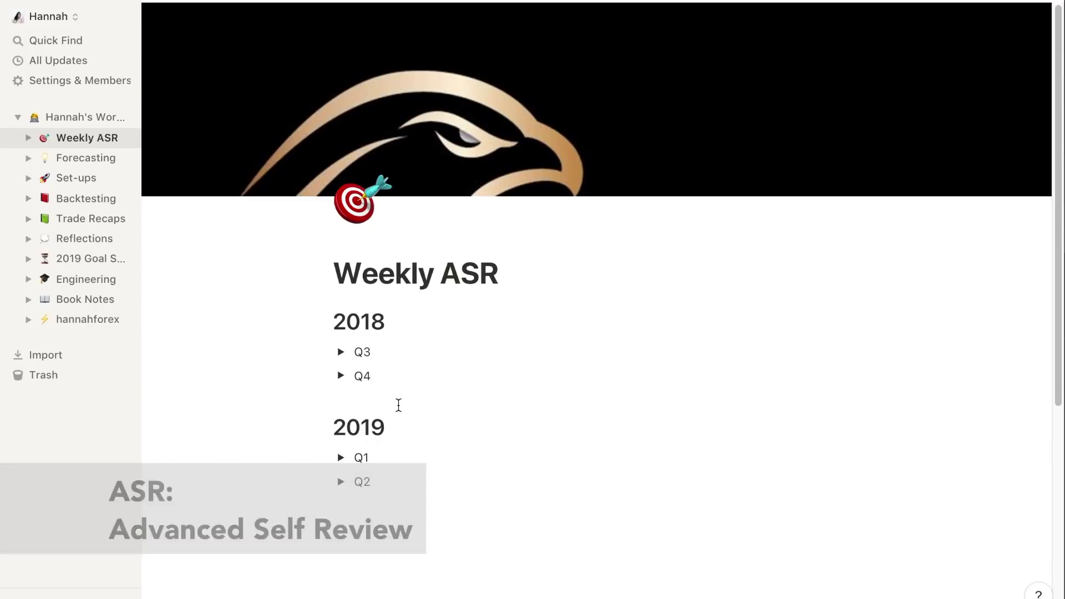
{"action": "scroll", "coordinate": [399, 405], "scroll_direction": "down", "scroll_amount": 1}
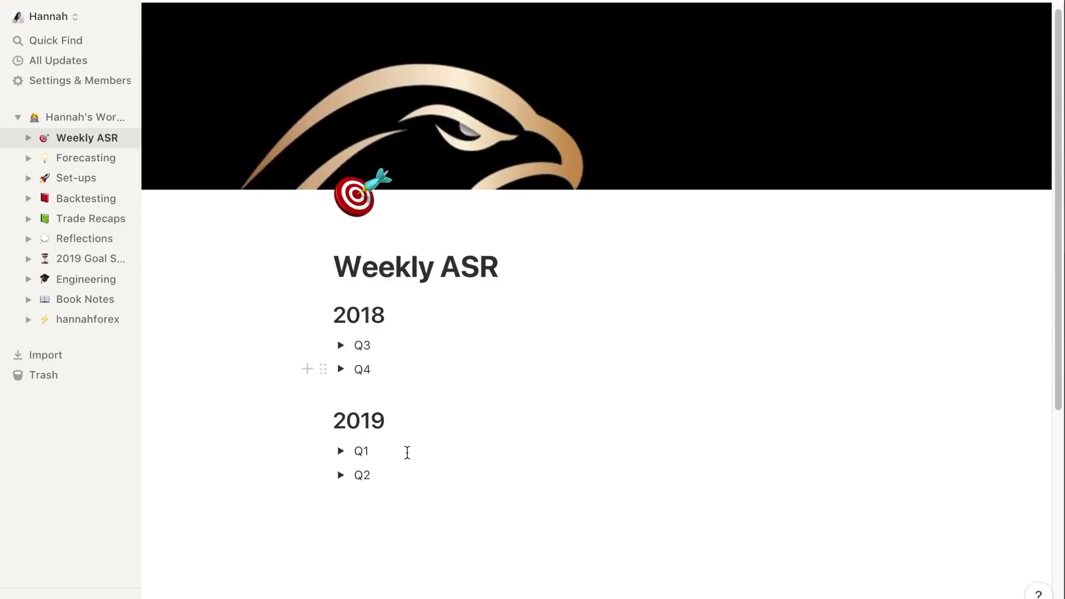
{"action": "scroll", "coordinate": [407, 452], "scroll_direction": "down", "scroll_amount": 5}
{"action": "scroll", "coordinate": [416, 456], "scroll_direction": "up", "scroll_amount": 3}
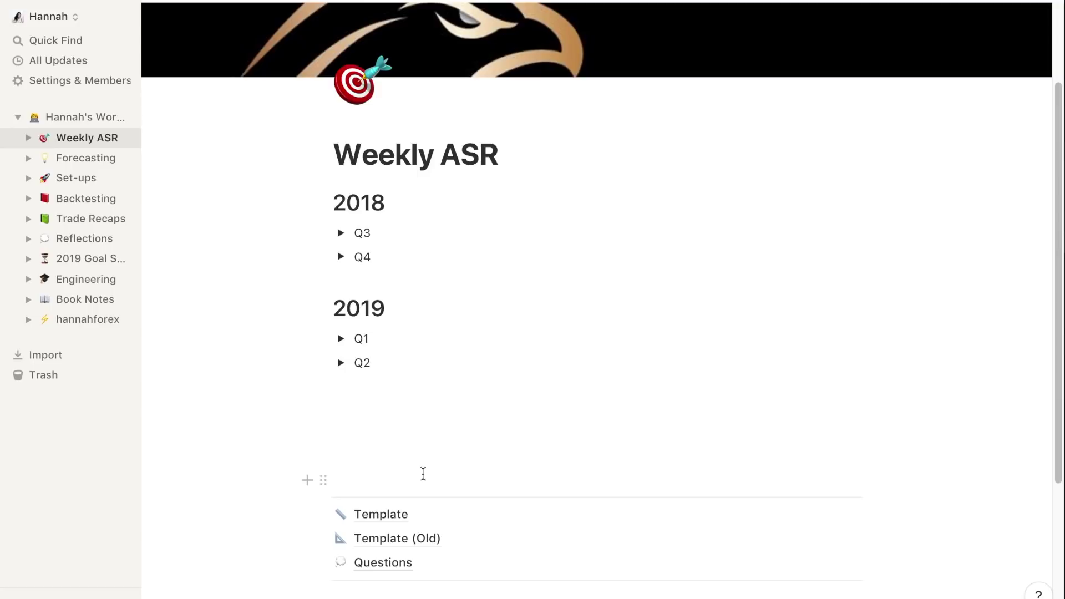
{"action": "left_click", "coordinate": [347, 387]}
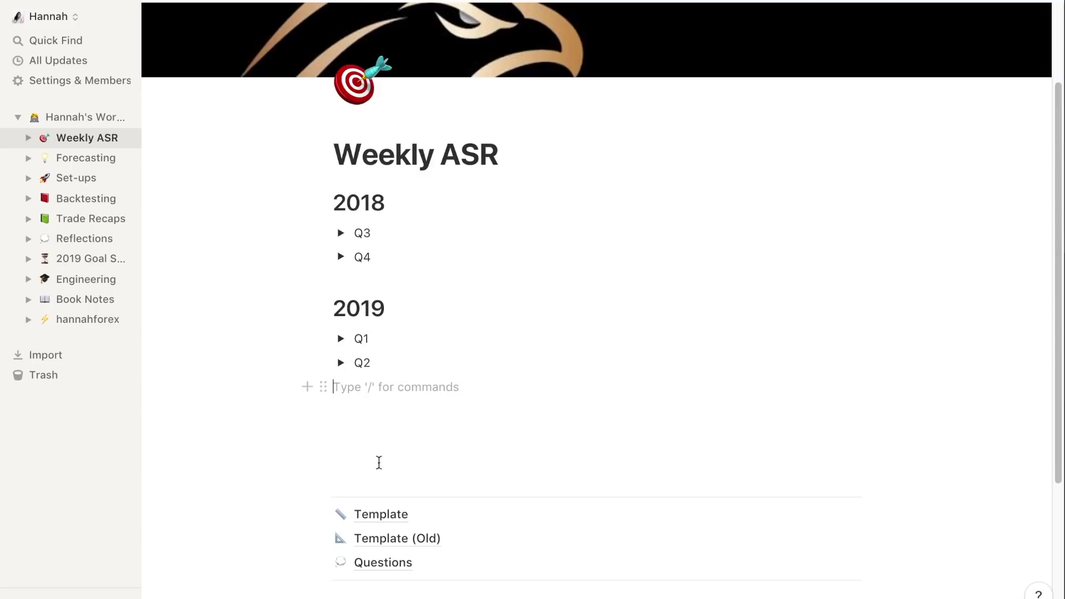
{"action": "left_click", "coordinate": [390, 516]}
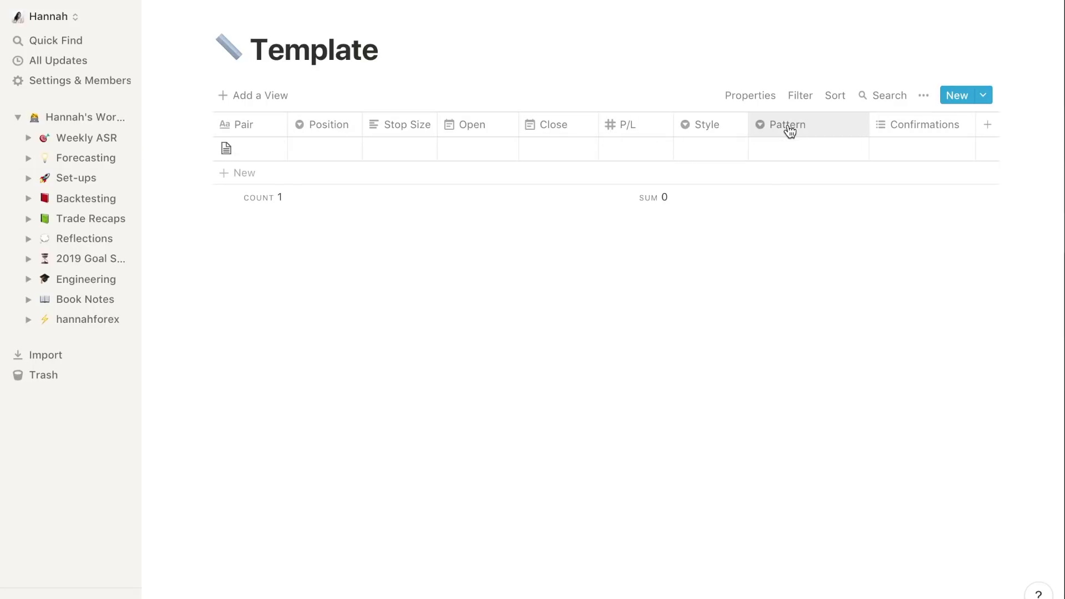
{"action": "left_click", "coordinate": [719, 147]}
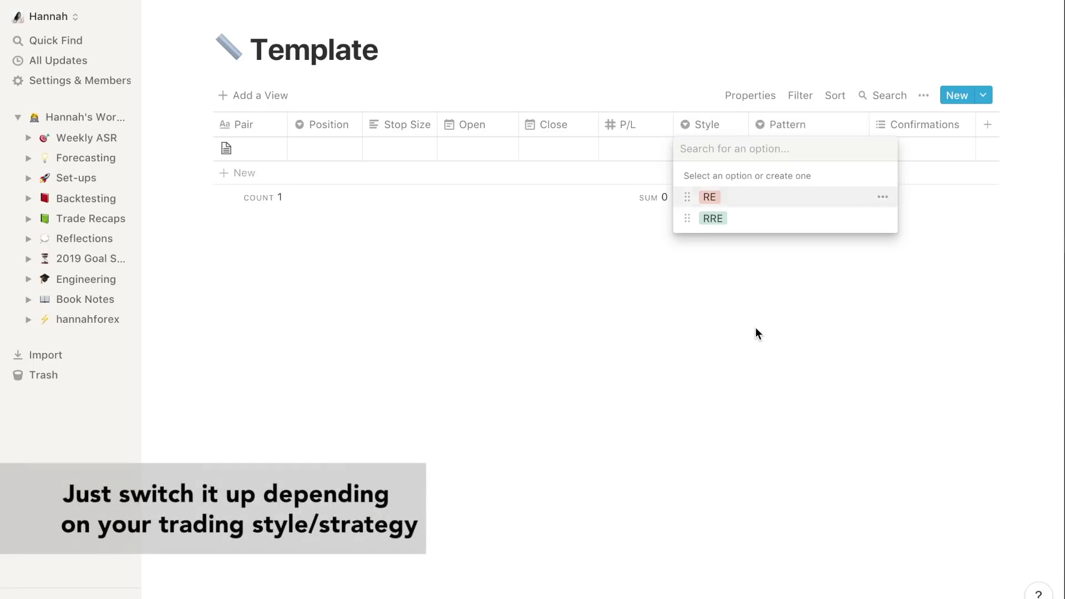
{"action": "left_click", "coordinate": [702, 203]}
{"action": "left_click", "coordinate": [785, 155]}
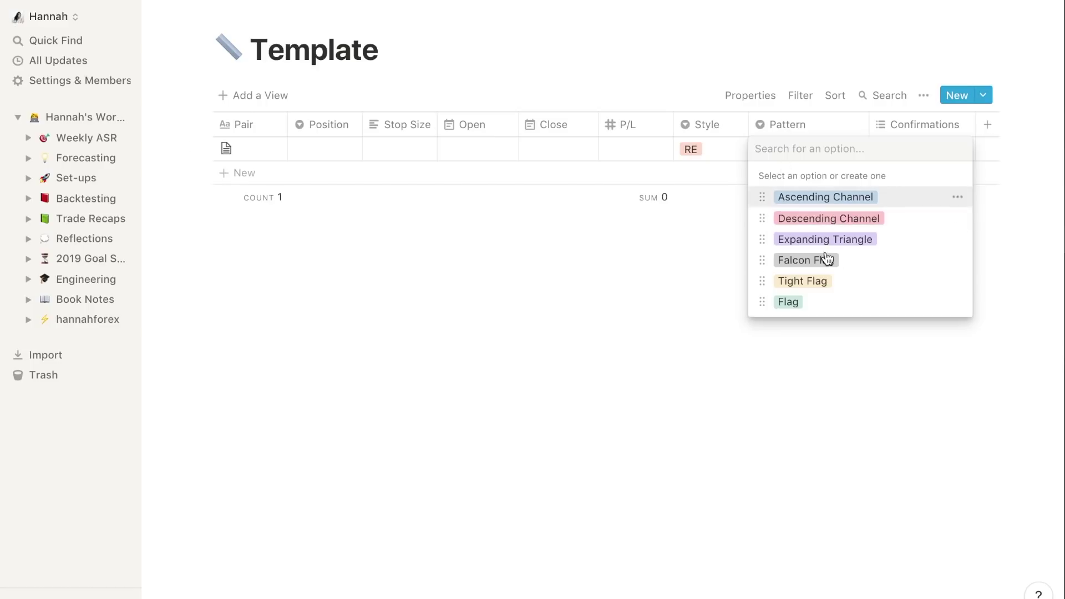
{"action": "left_click", "coordinate": [801, 302]}
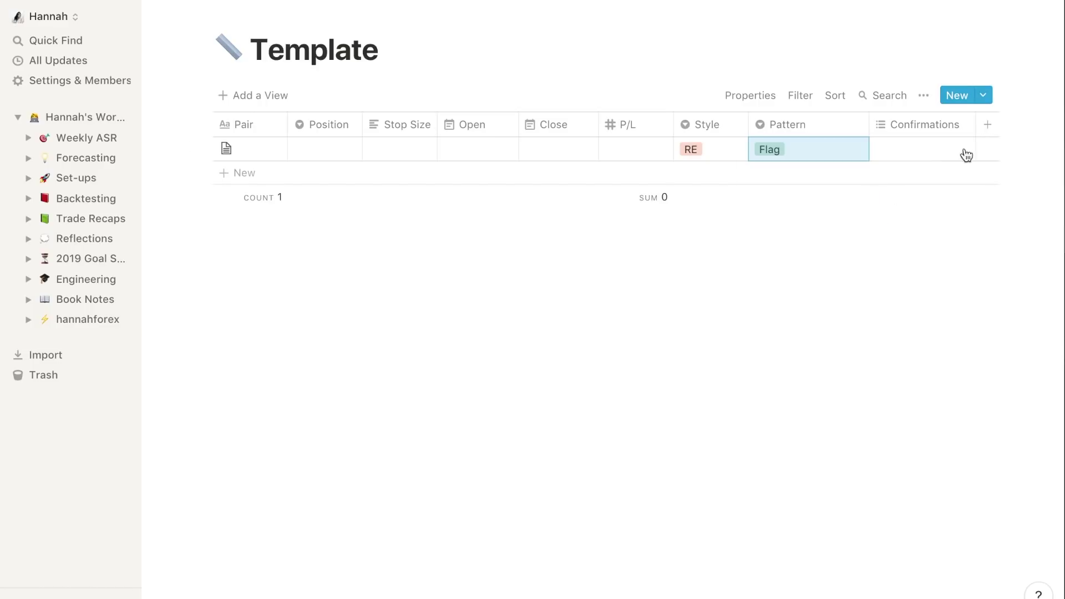
{"action": "left_click", "coordinate": [927, 162]}
{"action": "left_click", "coordinate": [910, 198]}
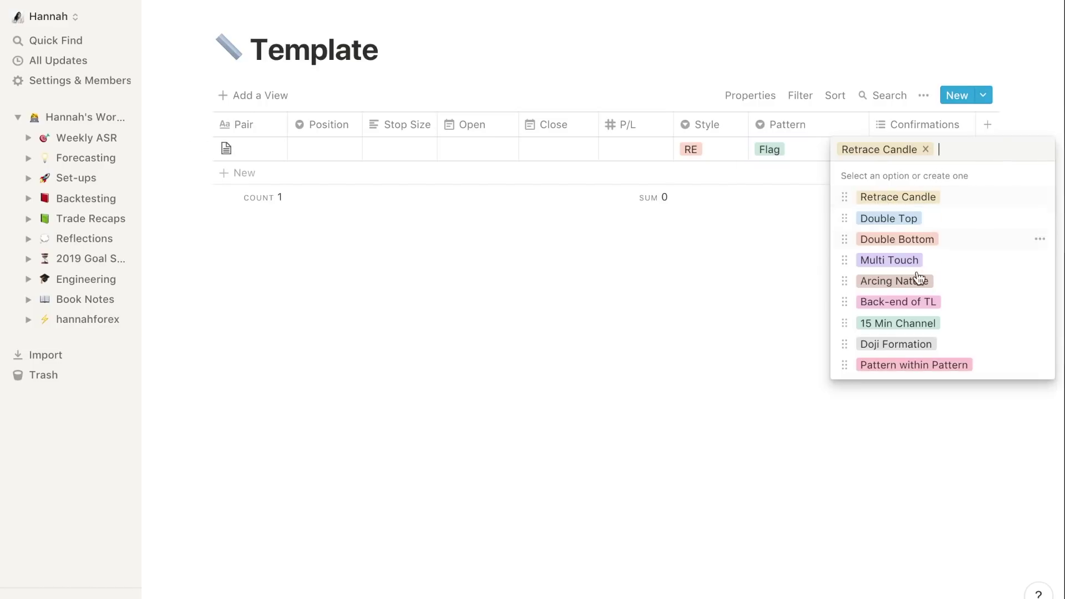
{"action": "left_click", "coordinate": [904, 324]}
{"action": "left_click", "coordinate": [904, 383]}
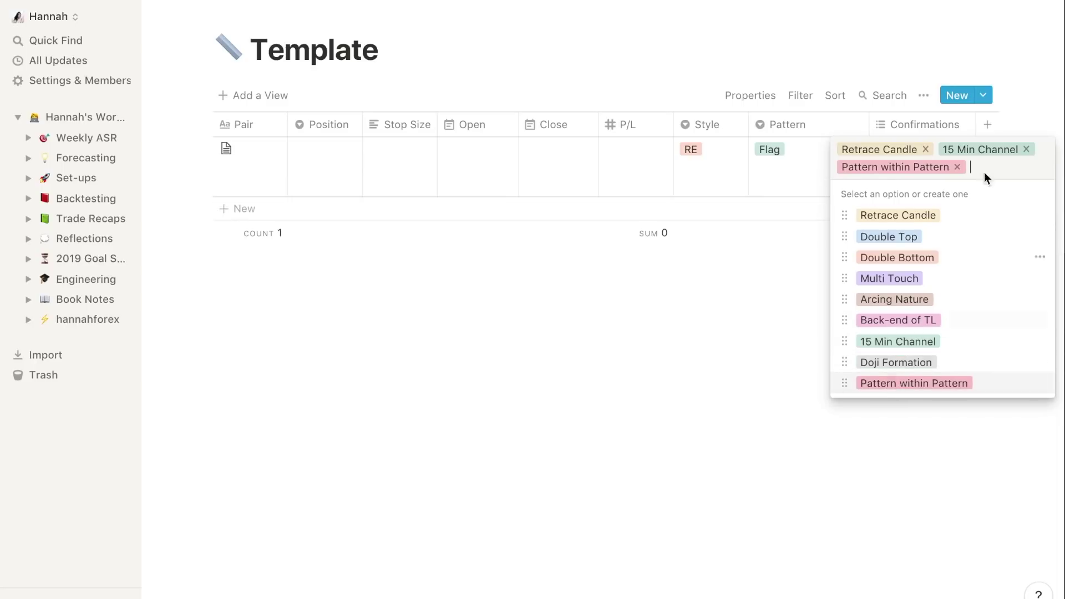
{"action": "key", "text": "Escape"}
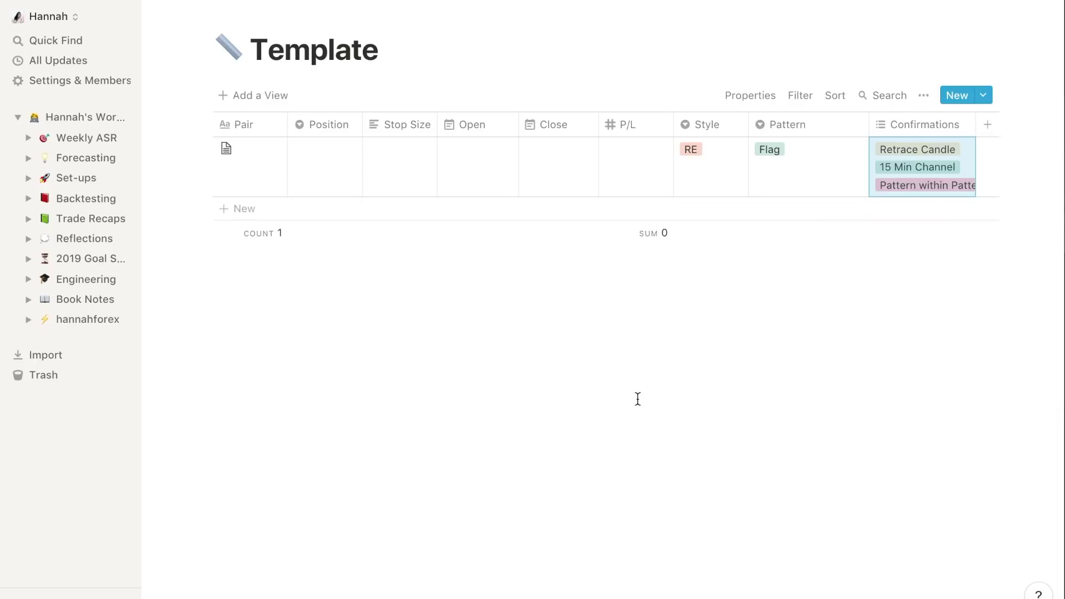
{"action": "key", "text": "ctrl+z"}
{"action": "key", "text": "ctrl+z"}
{"action": "key", "text": "ctrl+z"}
{"action": "key", "text": "ctrl+z"}
{"action": "key", "text": "ctrl+z"}
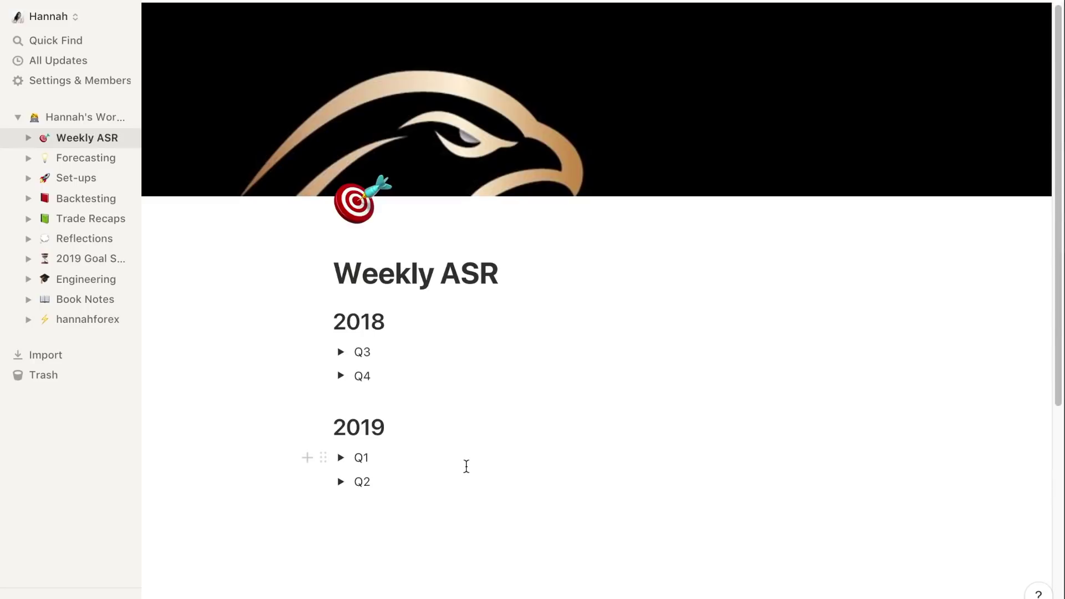
- Add a 'Q3' toggle list below the Q2 toggle
{"action": "left_click", "coordinate": [364, 494]}
{"action": "scroll", "coordinate": [369, 512], "scroll_direction": "down", "scroll_amount": 1}
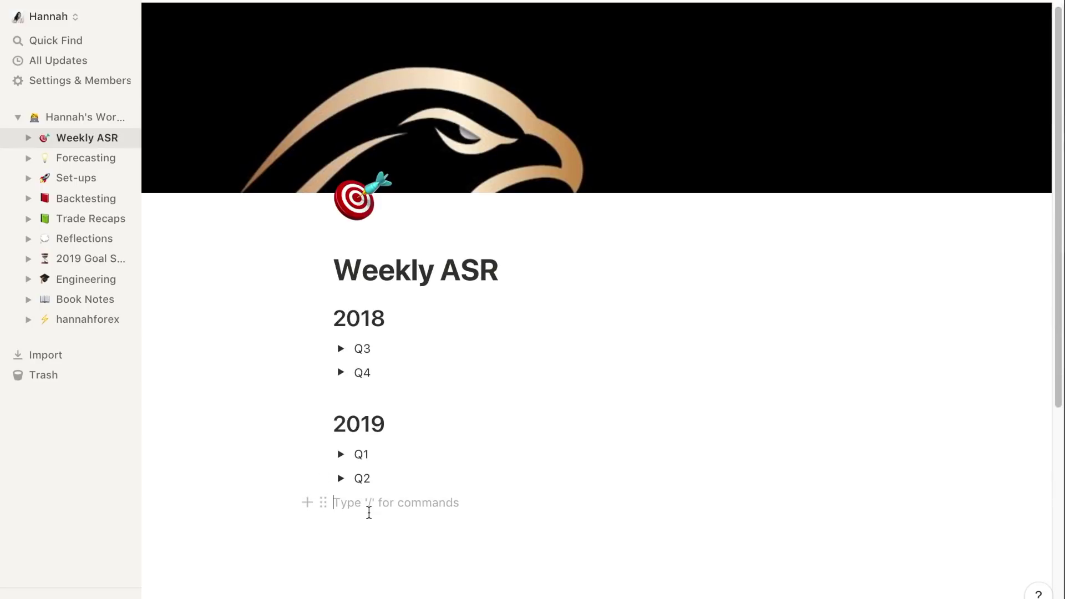
{"action": "type", "text": "/"}
{"action": "key", "text": "Down"}
{"action": "key", "text": "Down"}
{"action": "key", "text": "Down"}
{"action": "key", "text": "Down"}
{"action": "key", "text": "Down"}
{"action": "key", "text": "Down"}
{"action": "key", "text": "Down"}
{"action": "key", "text": "Down"}
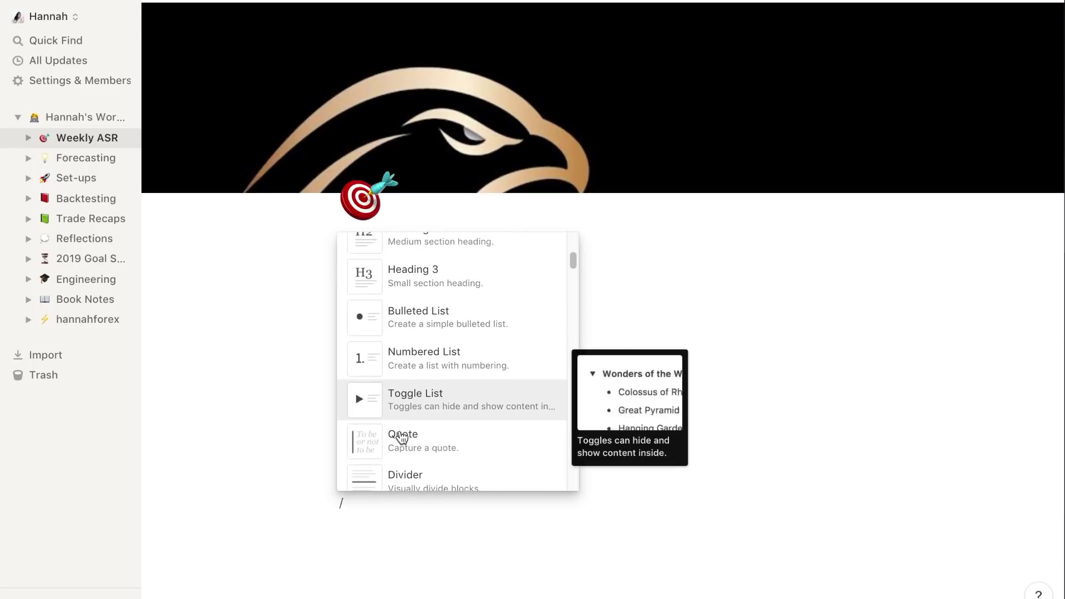
{"action": "left_click", "coordinate": [392, 407]}
{"action": "type", "text": "Q"}
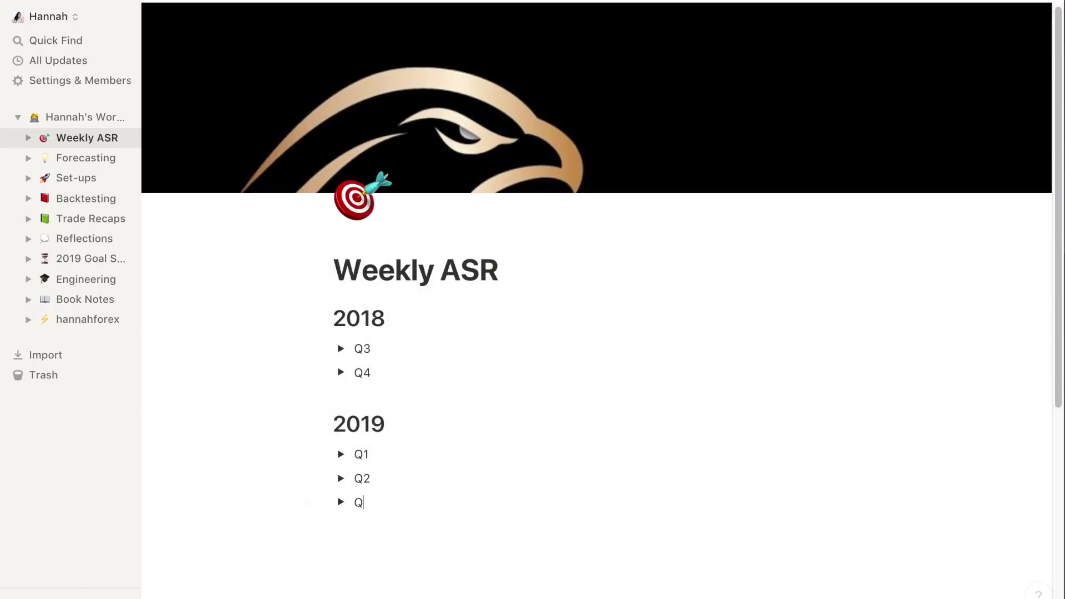
{"action": "type", "text": "3"}
{"action": "scroll", "coordinate": [357, 369], "scroll_direction": "down", "scroll_amount": 5}
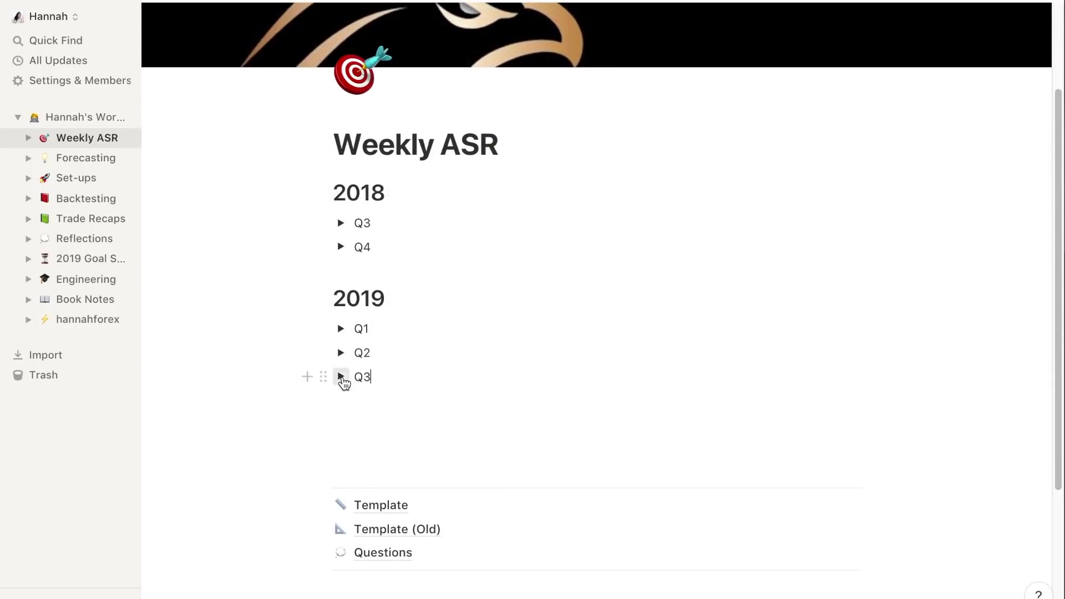
- Duplicate the Template link and move the Copy of Template page into the Q3 toggle
{"action": "left_click", "coordinate": [342, 377]}
{"action": "scroll", "coordinate": [343, 377], "scroll_direction": "down", "scroll_amount": 3}
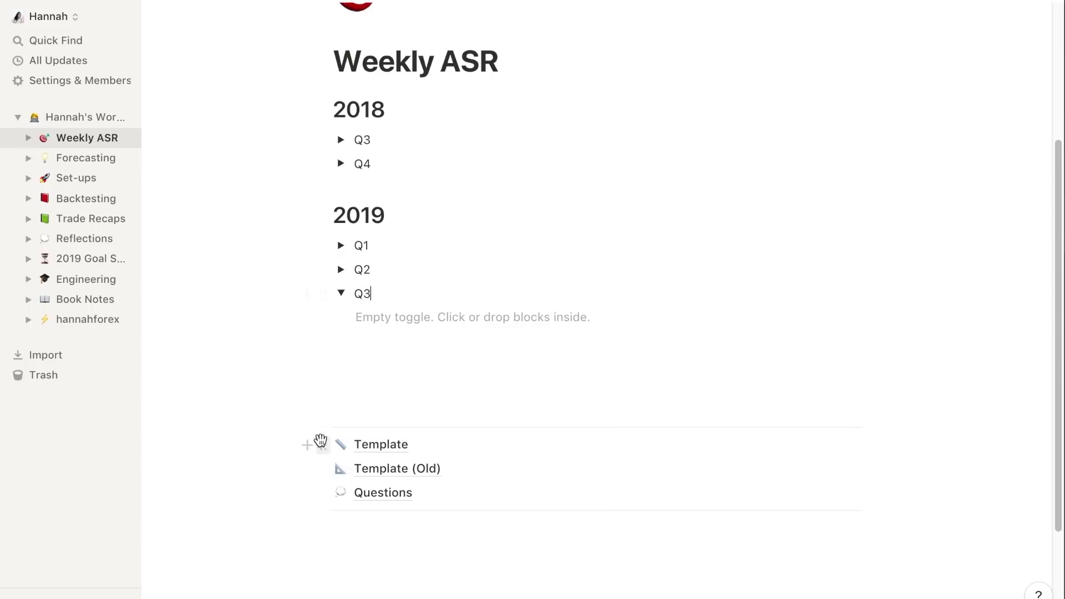
{"action": "left_click", "coordinate": [323, 445]}
{"action": "left_click", "coordinate": [240, 381]}
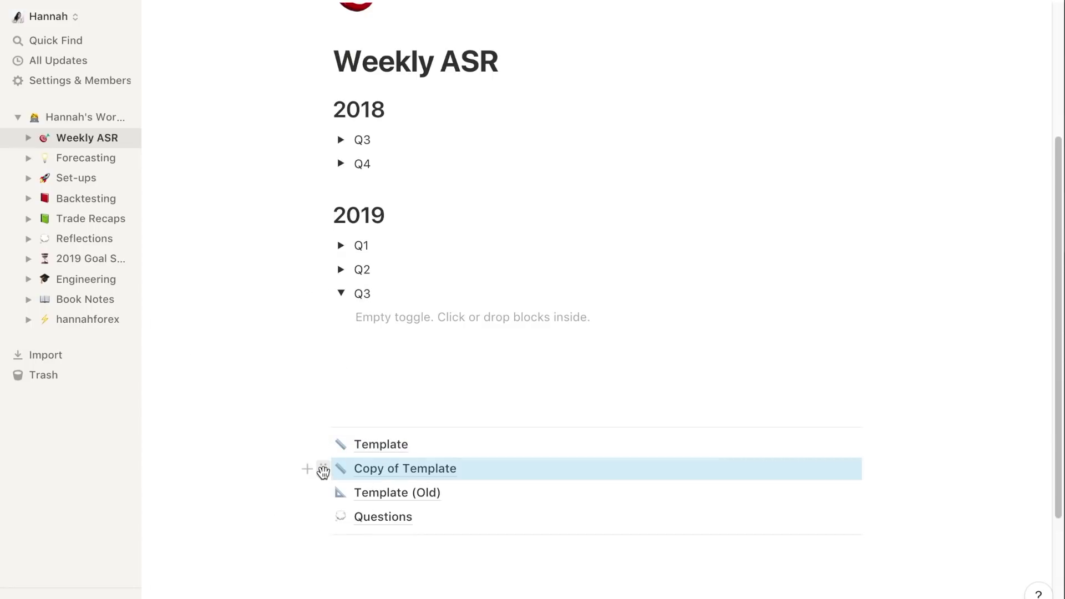
{"action": "left_click_drag", "start_coordinate": [323, 469], "coordinate": [366, 314]}
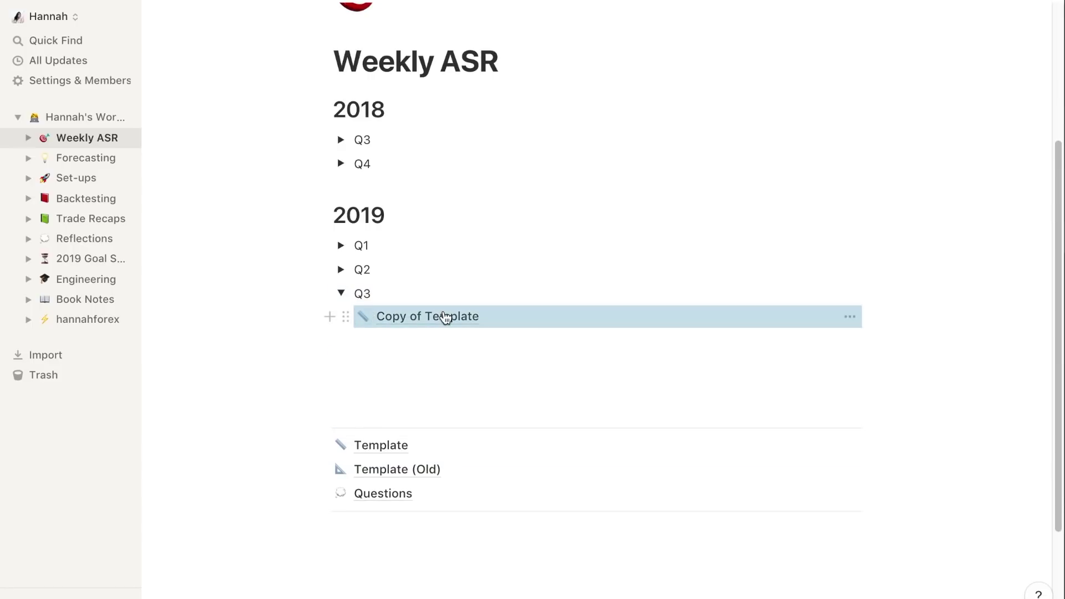
- Open the Copy of Template page, rename it 'July' and remove its icon
{"action": "left_click", "coordinate": [431, 319]}
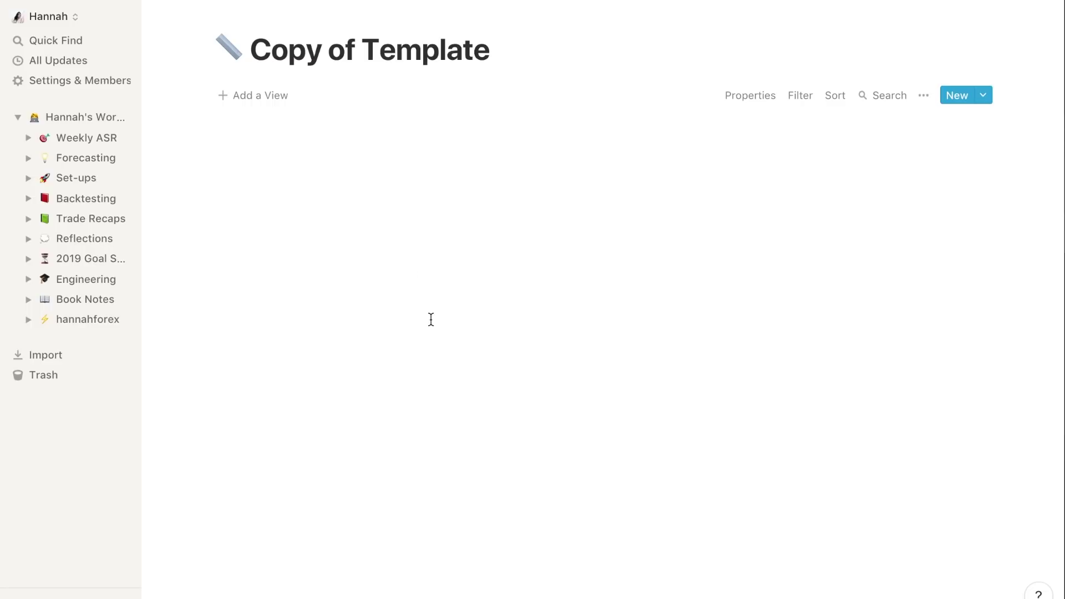
{"action": "triple_click", "coordinate": [309, 50]}
{"action": "type", "text": "Jul"}
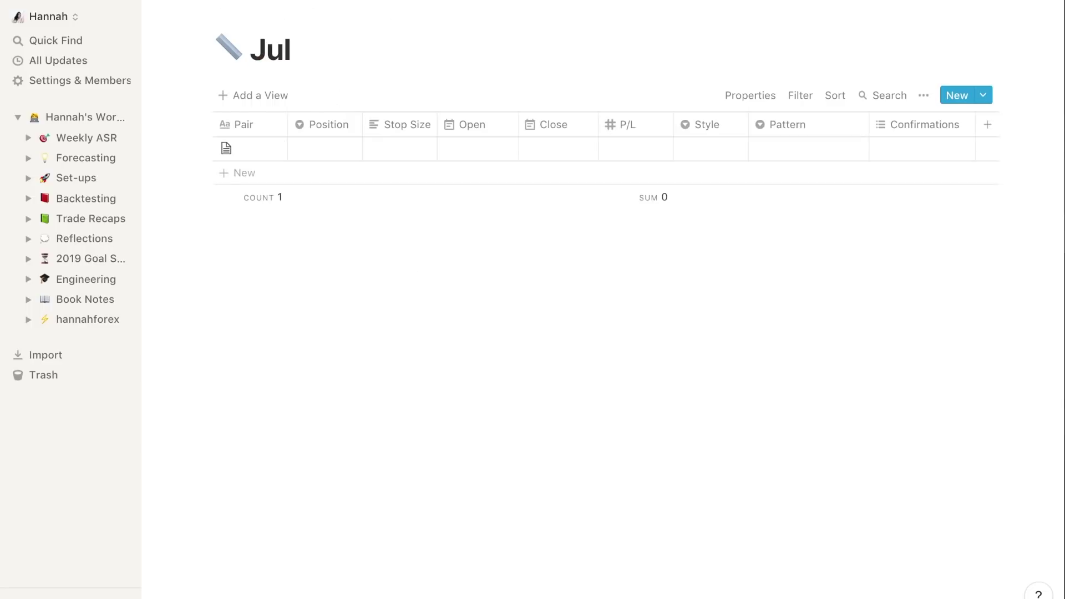
{"action": "type", "text": "y"}
{"action": "left_click", "coordinate": [229, 48]}
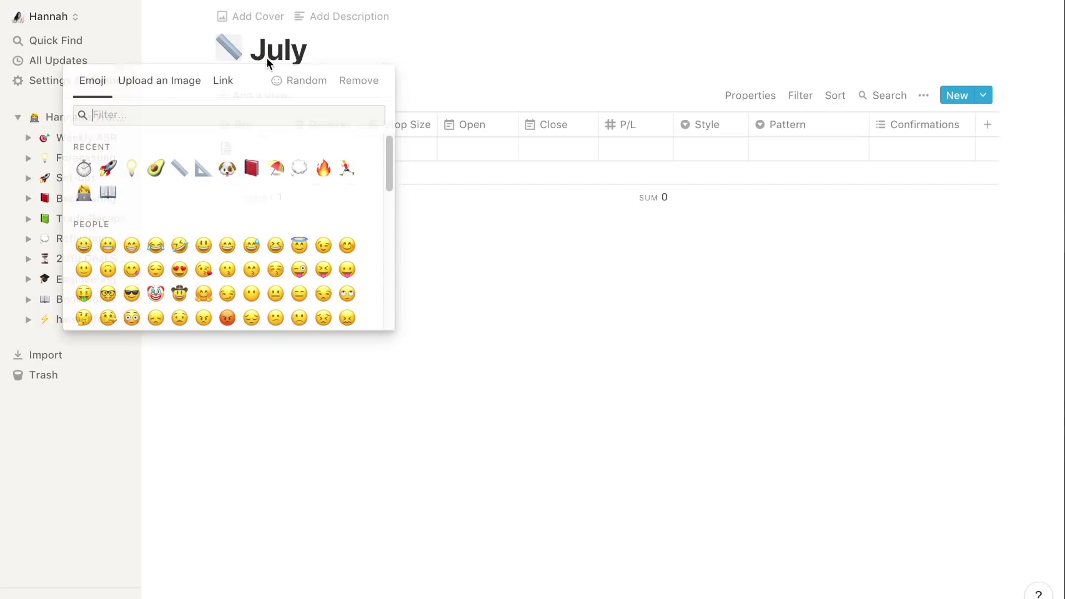
{"action": "left_click", "coordinate": [358, 81]}
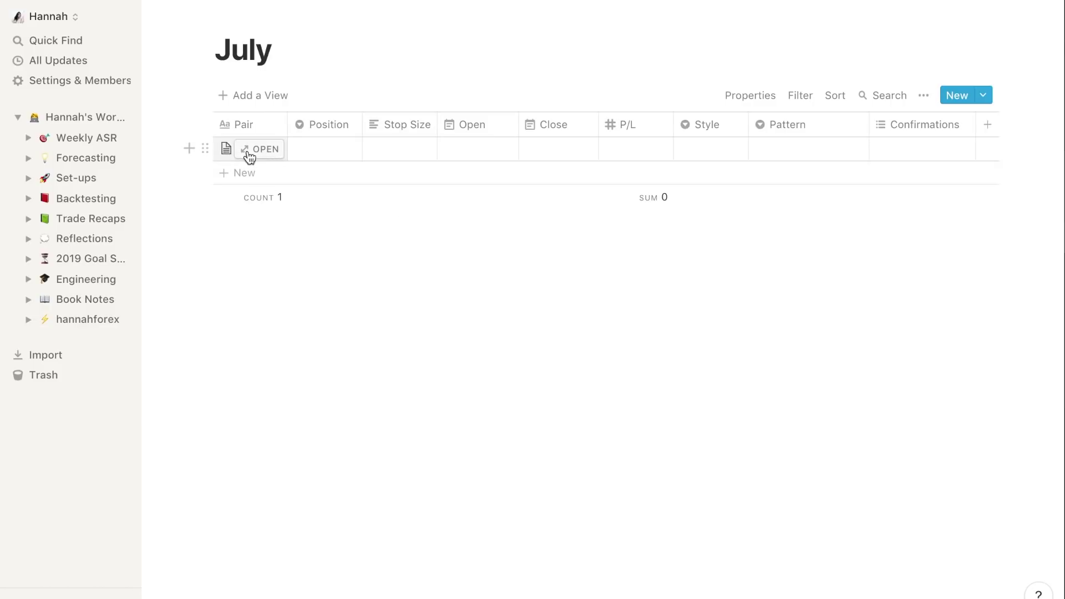
- Fill the row with Pair EURUSD, Position Buy and stop size 20
{"action": "left_click", "coordinate": [224, 148]}
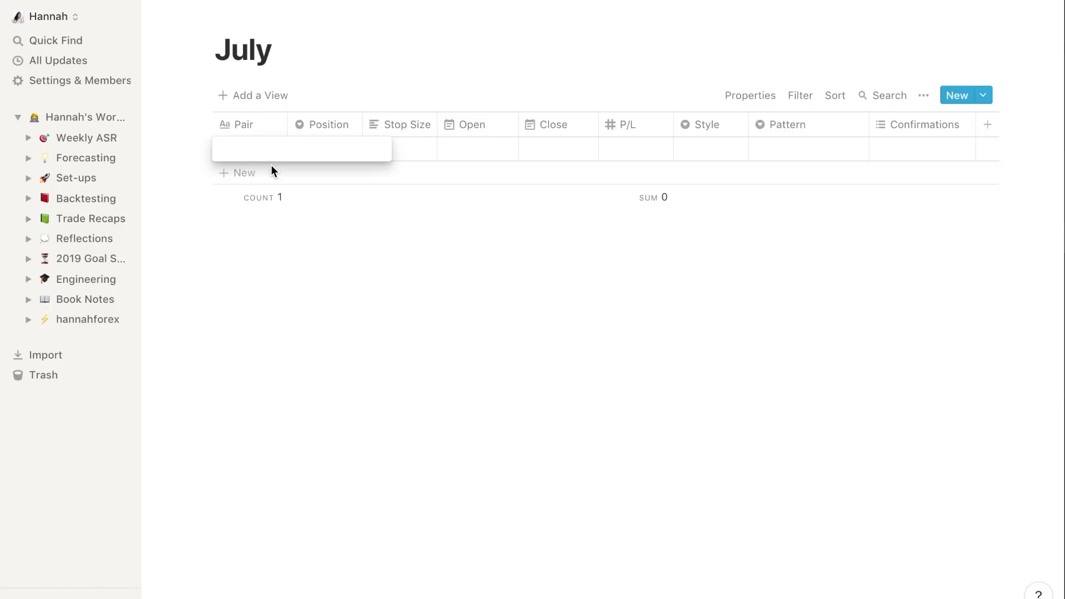
{"action": "type", "text": "EURUSD"}
{"action": "key", "text": "Return"}
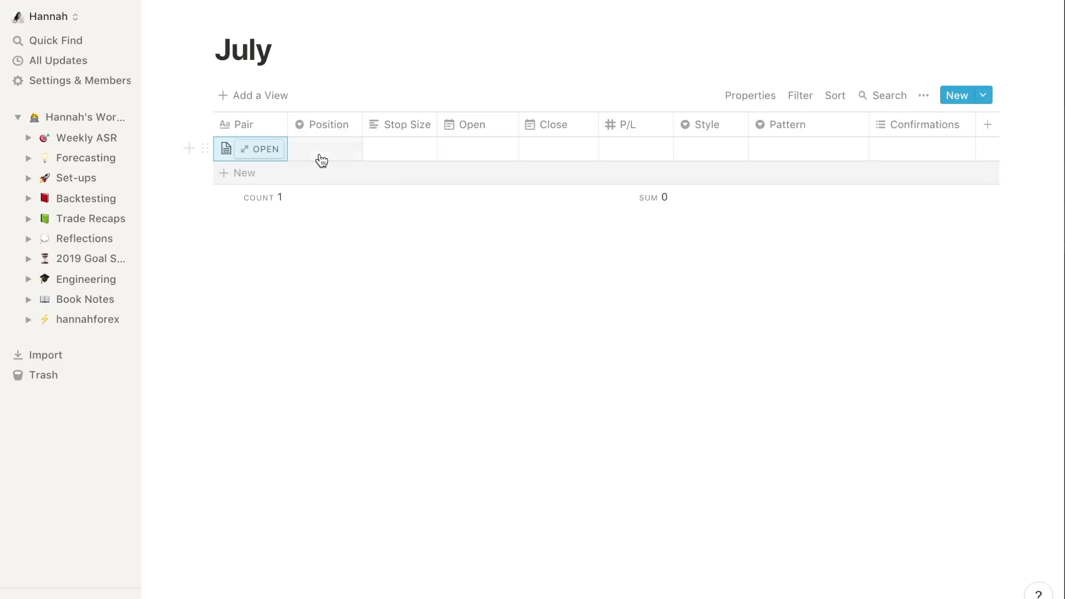
{"action": "left_click", "coordinate": [319, 145]}
{"action": "left_click", "coordinate": [327, 197]}
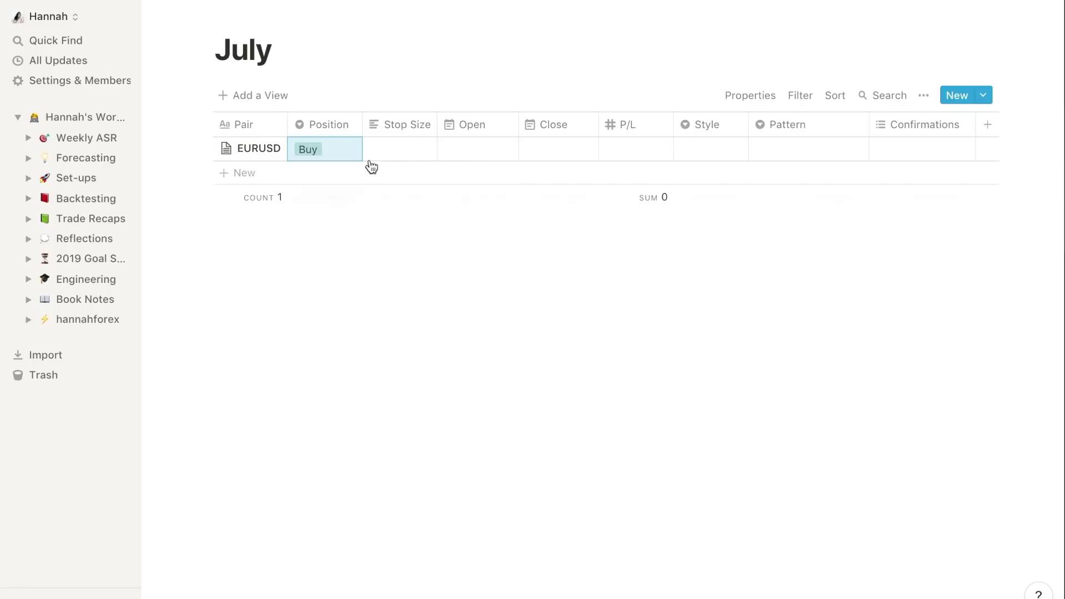
{"action": "left_click", "coordinate": [392, 151]}
{"action": "type", "text": "20"}
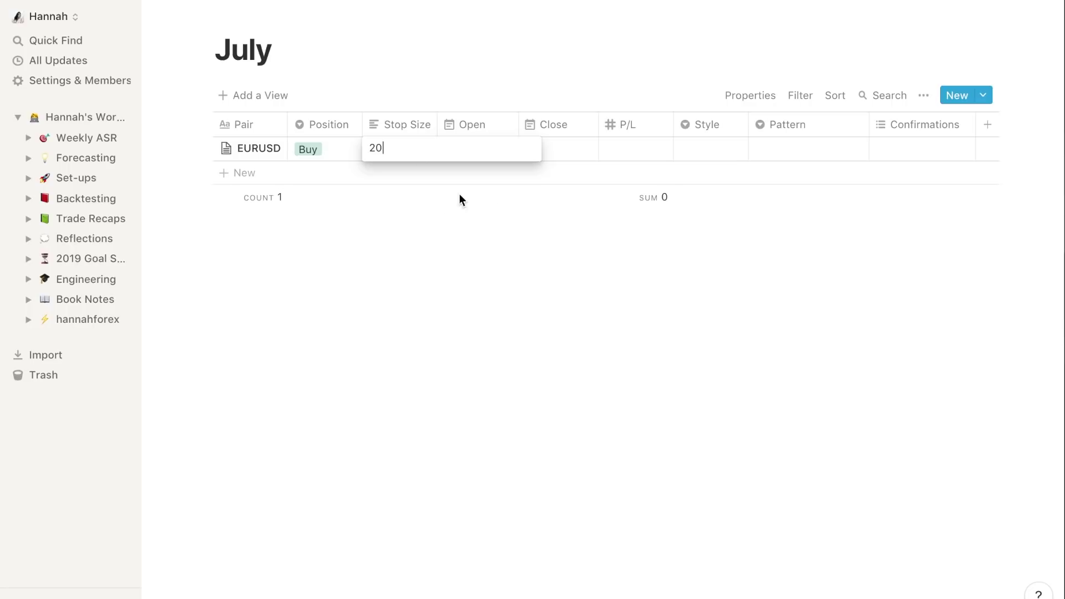
{"action": "key", "text": "Return"}
- Set the Open date to July 9, 2019 and the Close date to July 12, 2019
{"action": "left_click", "coordinate": [498, 157]}
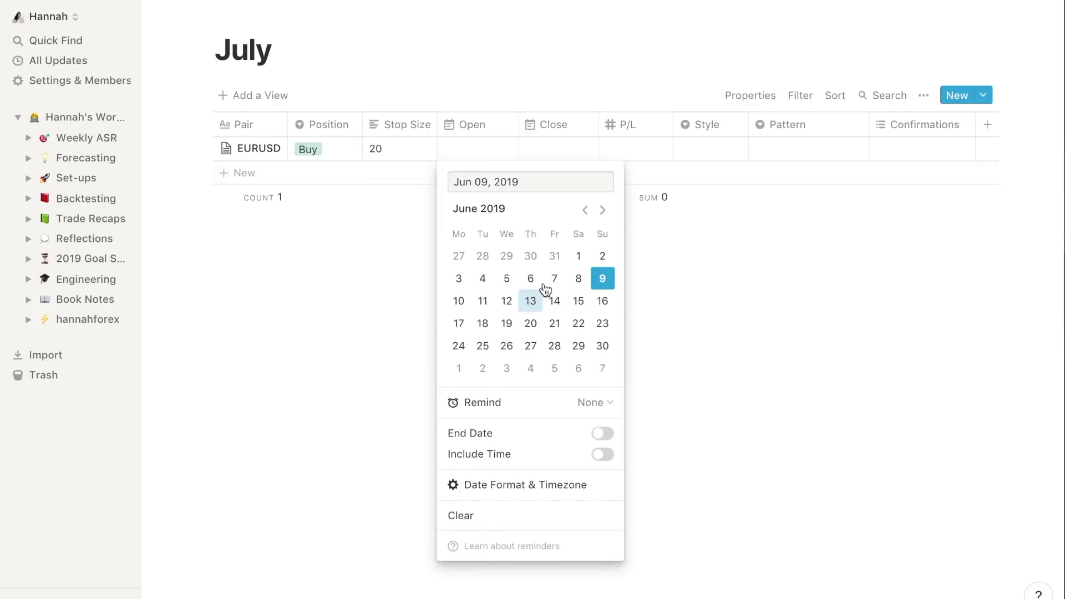
{"action": "left_click", "coordinate": [602, 210]}
{"action": "left_click", "coordinate": [604, 257]}
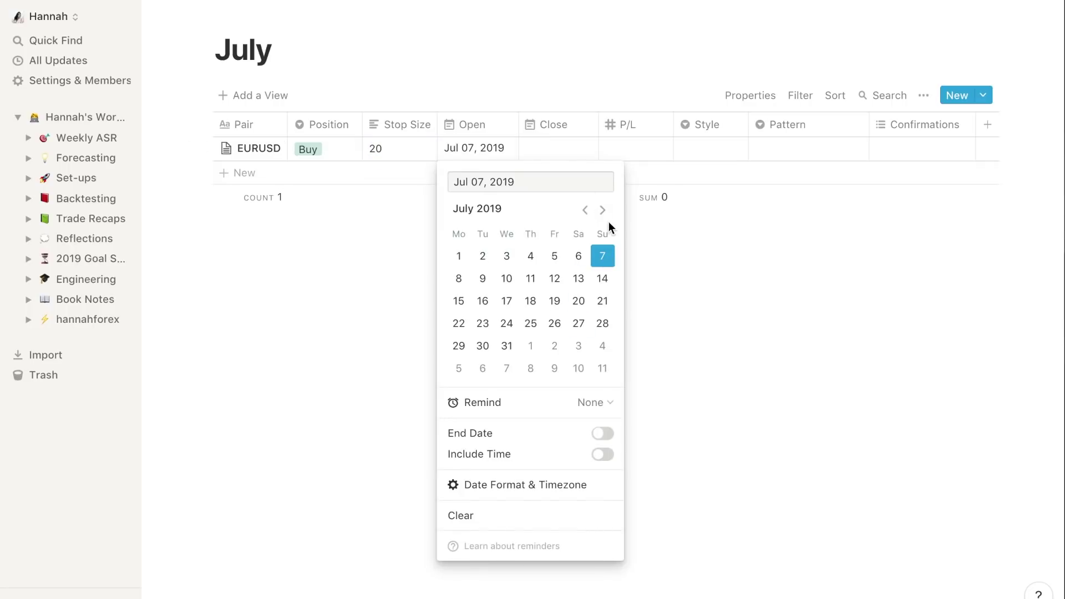
{"action": "left_click", "coordinate": [483, 278]}
{"action": "left_click", "coordinate": [554, 147]}
{"action": "left_click", "coordinate": [542, 149]}
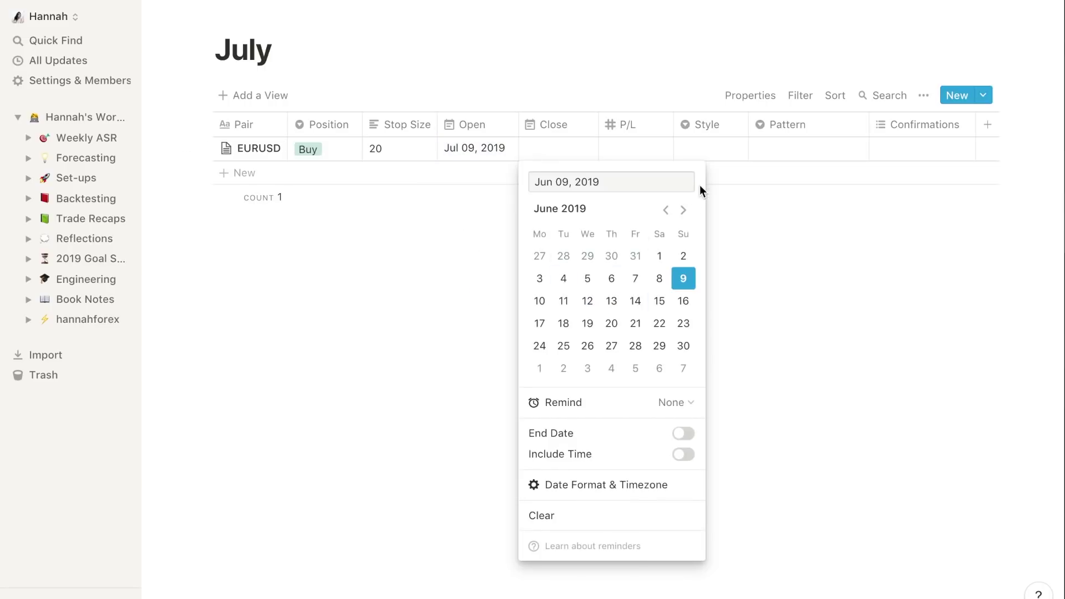
{"action": "left_click", "coordinate": [683, 209]}
{"action": "left_click", "coordinate": [634, 279]}
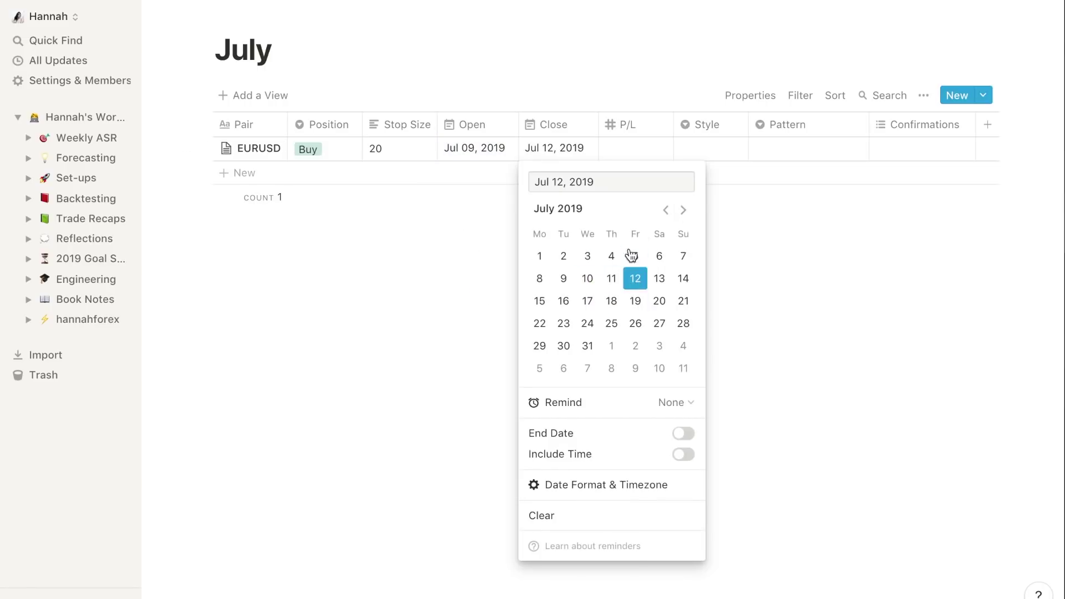
{"action": "left_click", "coordinate": [630, 146]}
- Enter a P/L of 10 and set the Style to RE
{"action": "left_click", "coordinate": [624, 145]}
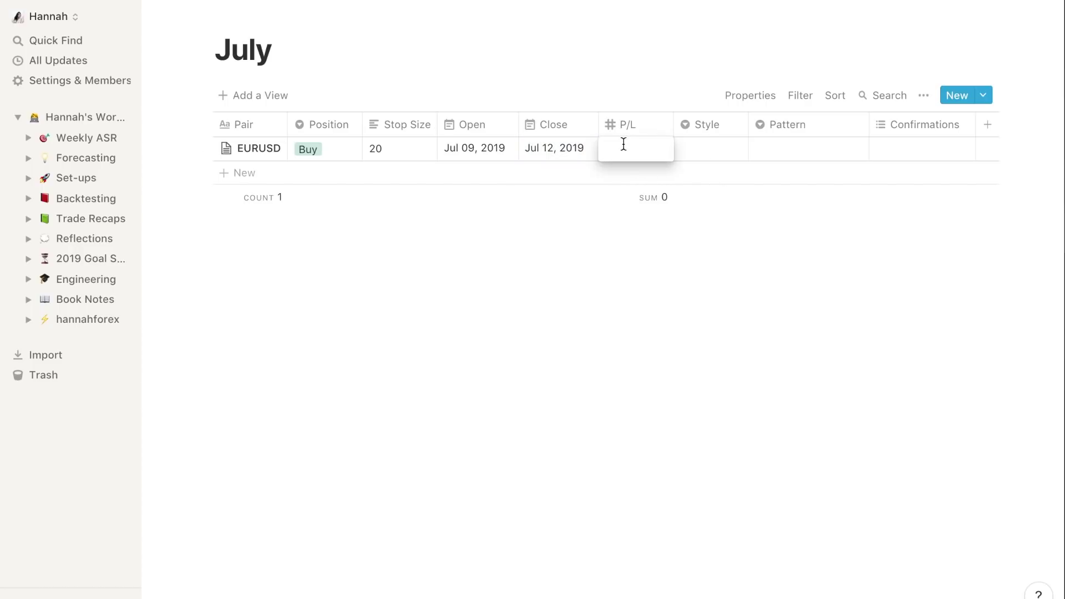
{"action": "left_click", "coordinate": [714, 151]}
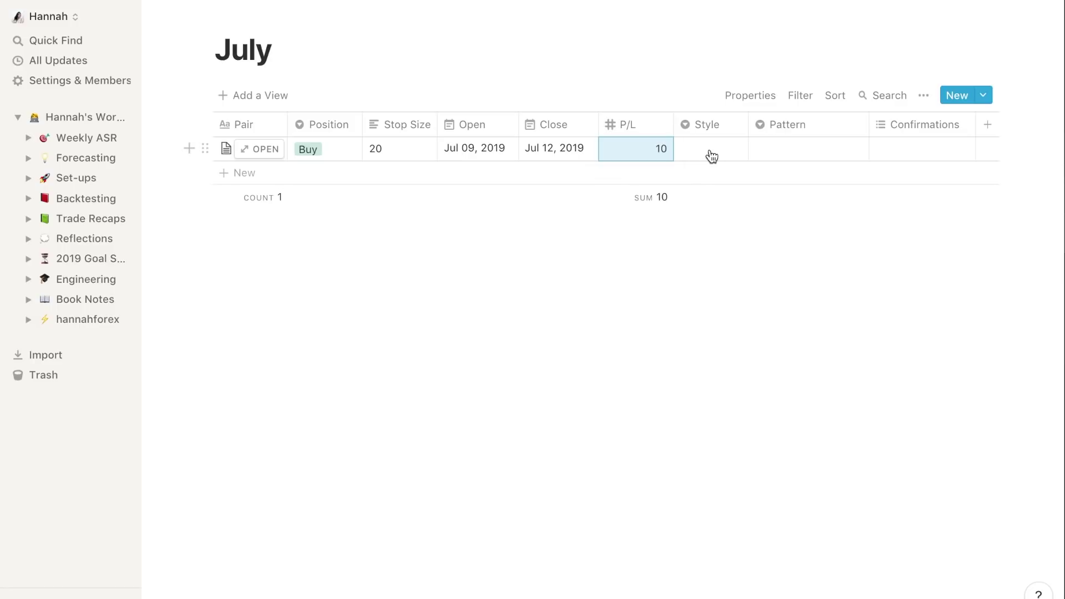
{"action": "left_click", "coordinate": [709, 155]}
{"action": "left_click", "coordinate": [716, 205]}
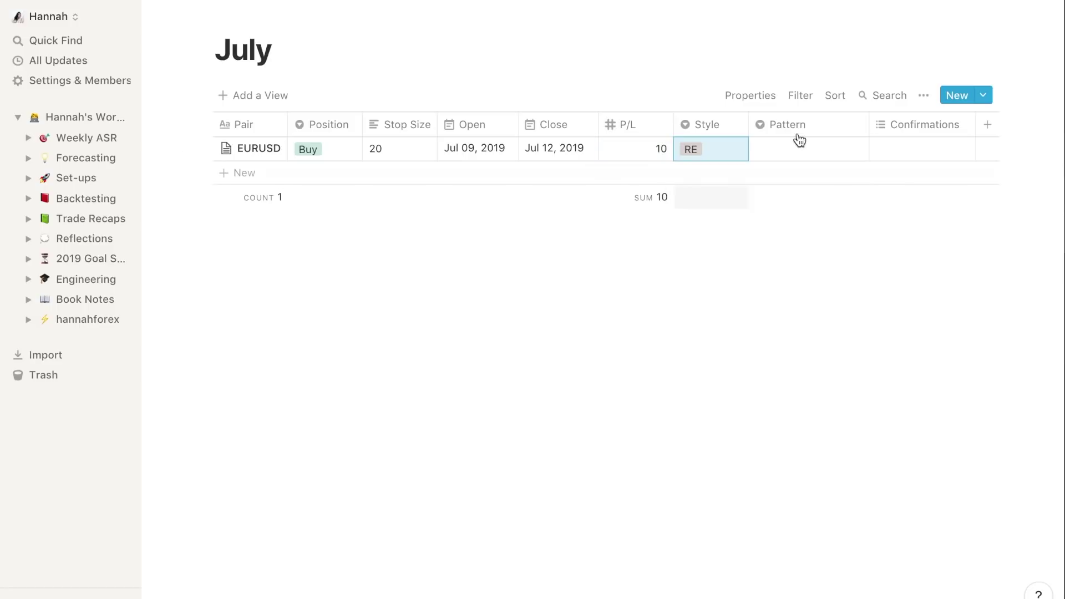
- Set Pattern to Ascending Channel; add Retrace Candle, Double Top, Multi Touch, Pattern within Pattern confirmations
{"action": "left_click", "coordinate": [799, 145]}
{"action": "left_click", "coordinate": [832, 194]}
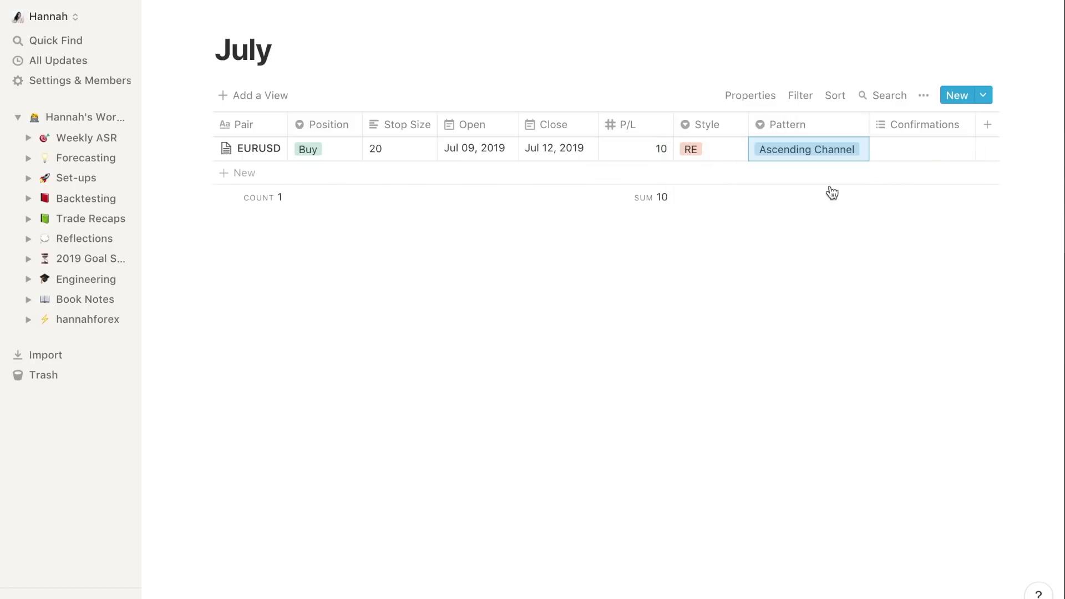
{"action": "left_click", "coordinate": [953, 158]}
{"action": "left_click", "coordinate": [888, 197]}
{"action": "left_click", "coordinate": [888, 221]}
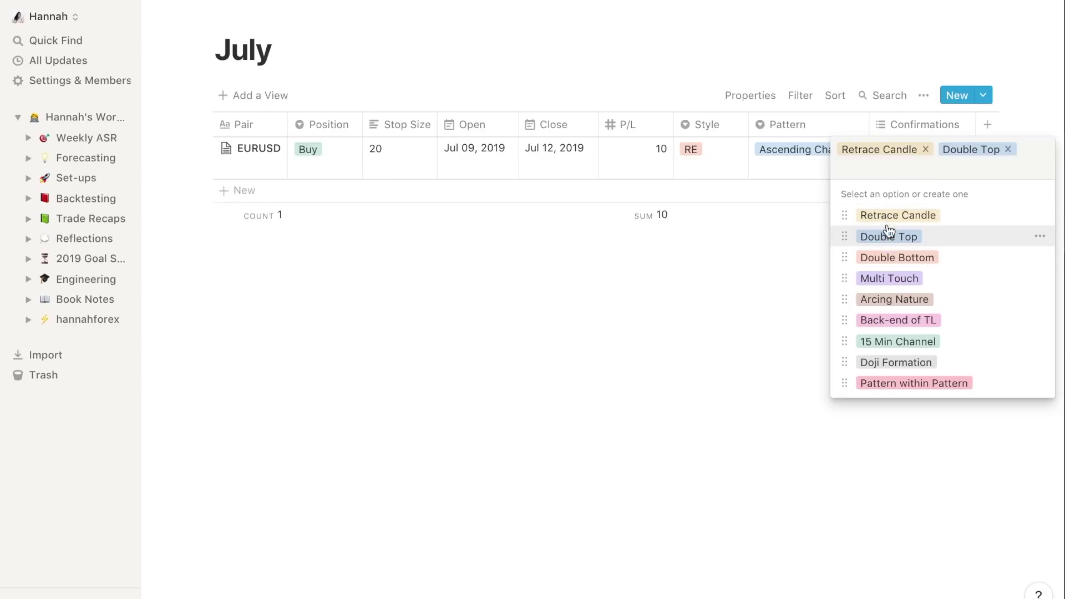
{"action": "left_click", "coordinate": [888, 280]}
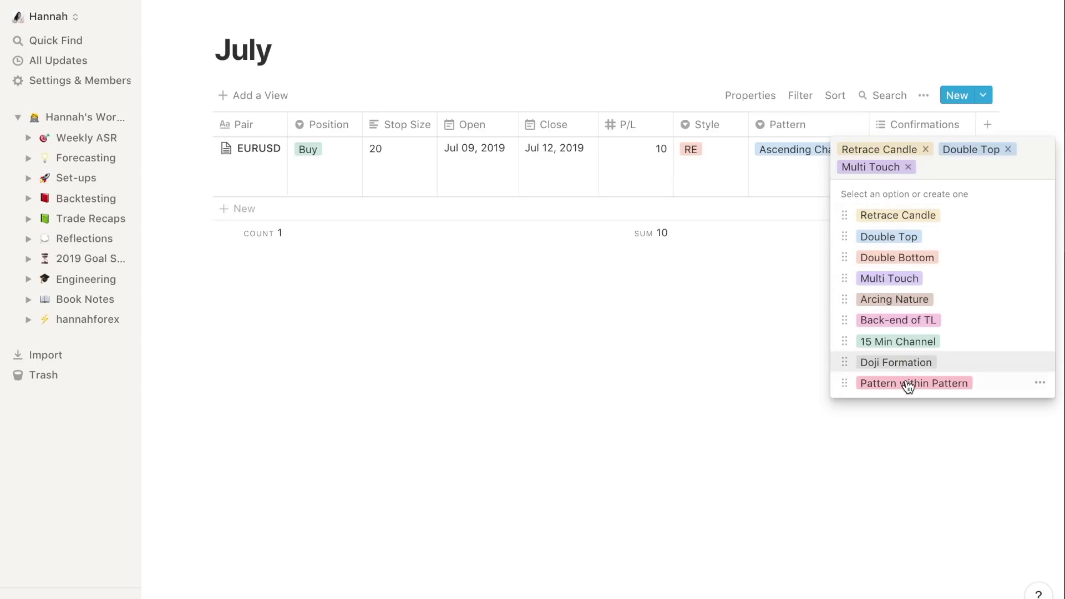
{"action": "left_click", "coordinate": [906, 382]}
{"action": "left_click", "coordinate": [715, 361]}
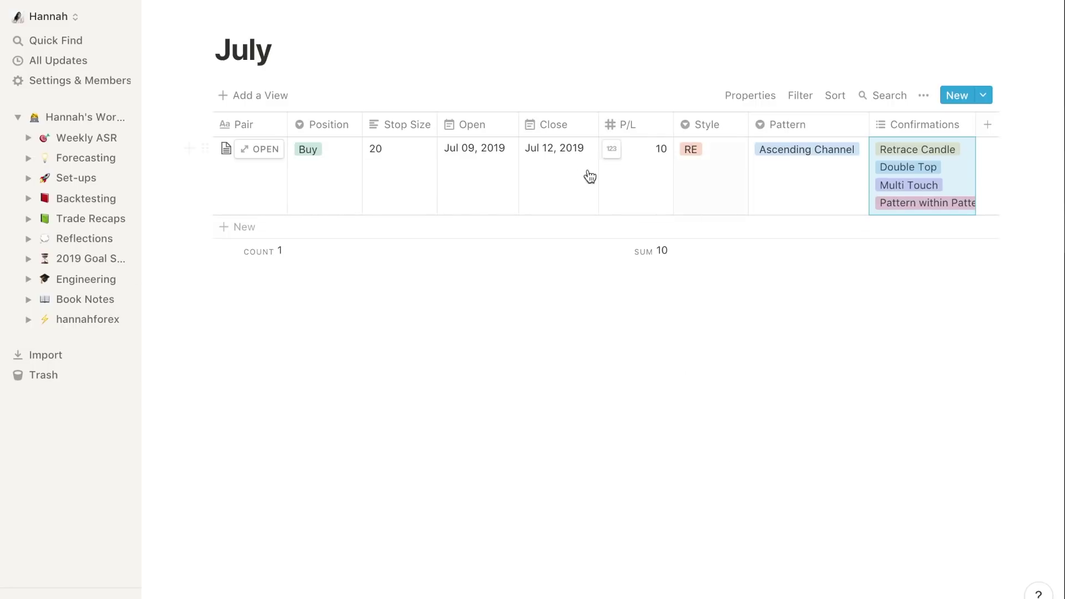
- Add a blank second row under the EURUSD trade, keeping the P/L footer calculation as Sum
{"action": "left_click", "coordinate": [228, 231]}
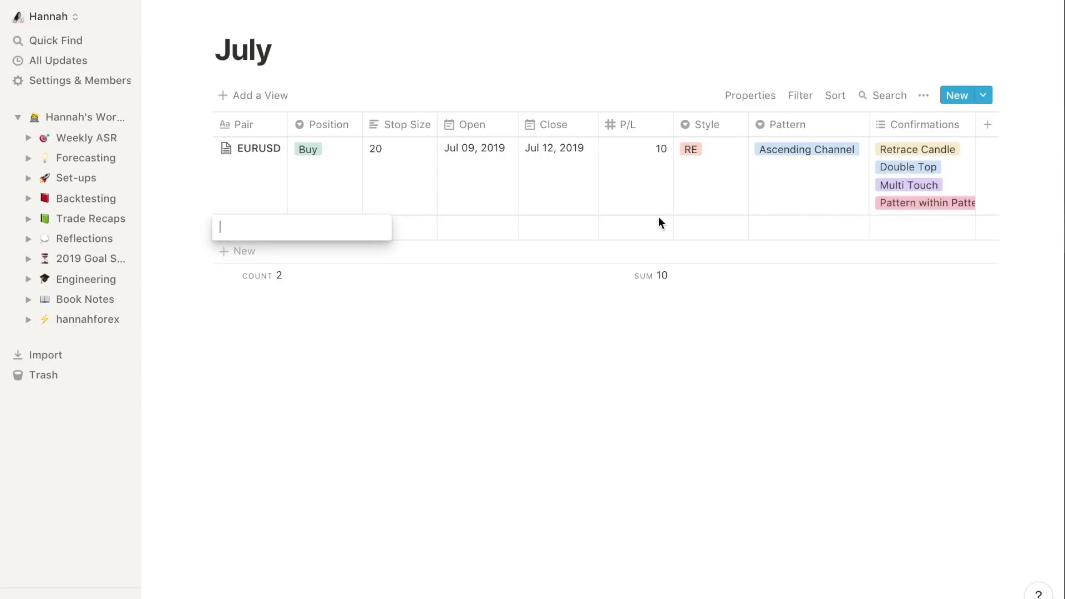
{"action": "key", "text": "Escape"}
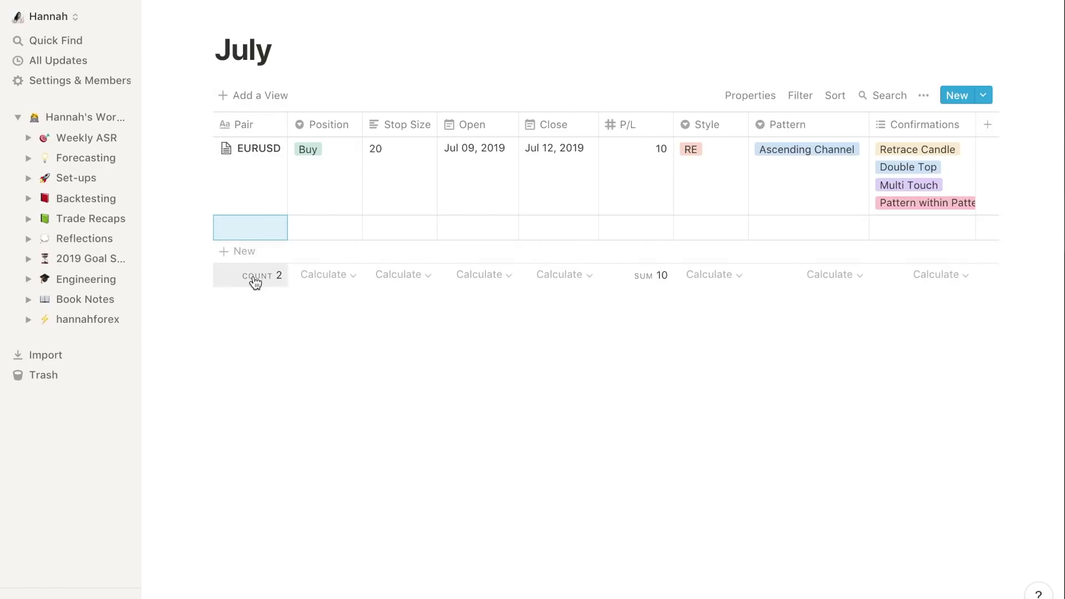
{"action": "left_click", "coordinate": [665, 280]}
{"action": "left_click", "coordinate": [589, 467]}
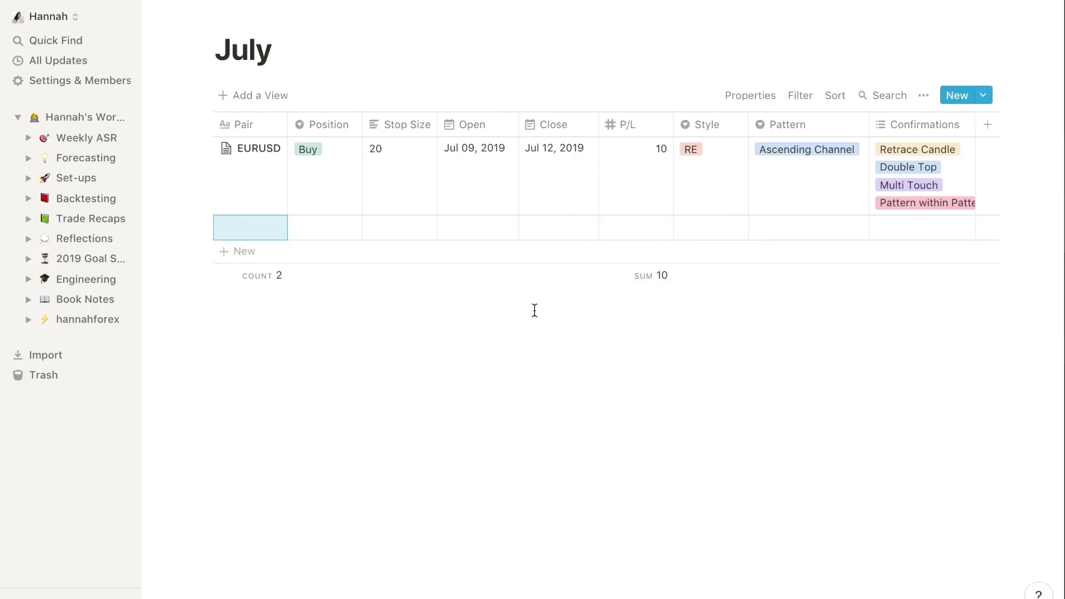
- Add a filter on the Pattern column set to Ascending Channel
{"action": "left_click", "coordinate": [843, 126]}
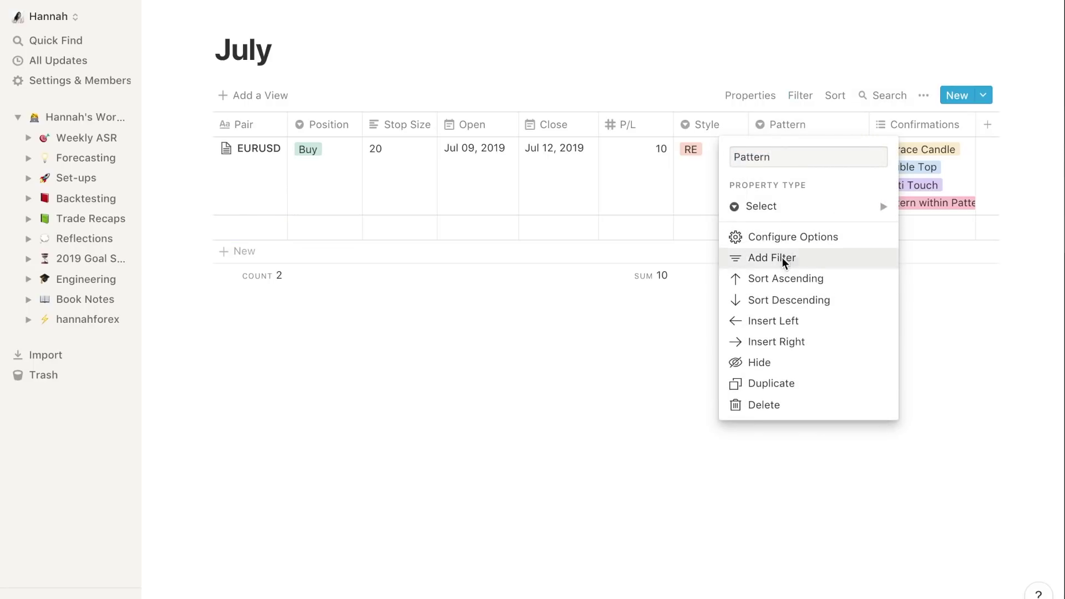
{"action": "left_click", "coordinate": [783, 257]}
{"action": "left_click", "coordinate": [850, 133]}
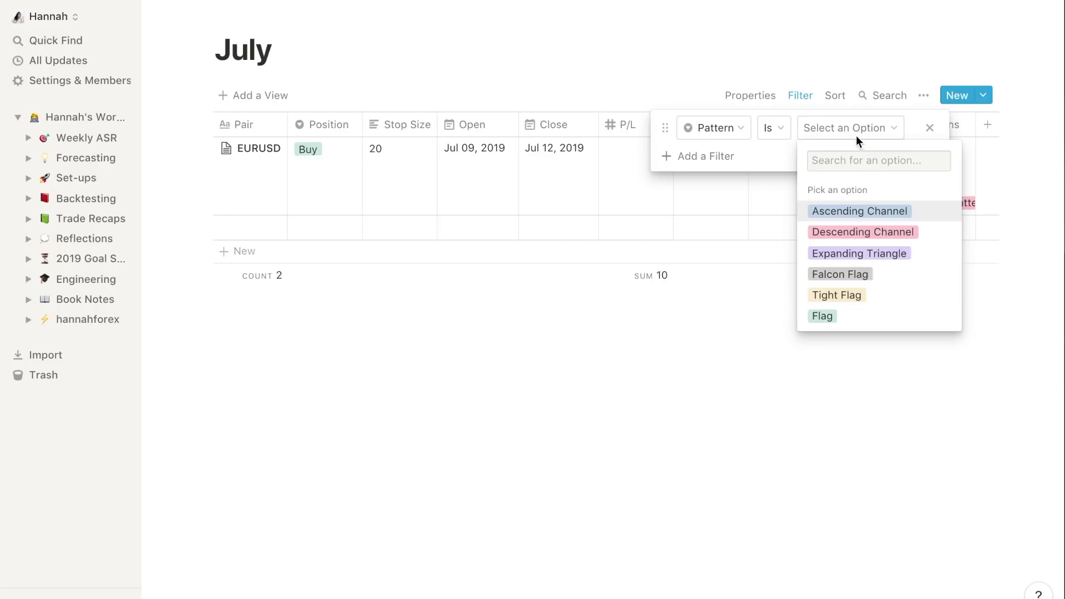
{"action": "left_click", "coordinate": [843, 211]}
{"action": "left_click", "coordinate": [773, 338]}
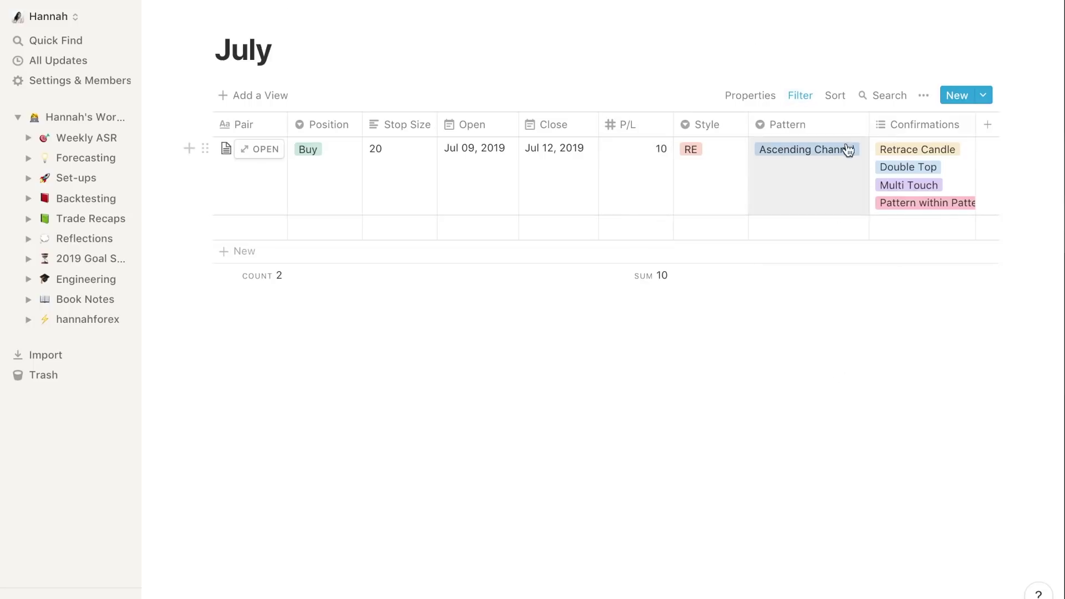
- In the EURUSD trade page, add a 'Forecasting' toggle under Screenshots with an empty block inside
{"action": "left_click", "coordinate": [250, 155]}
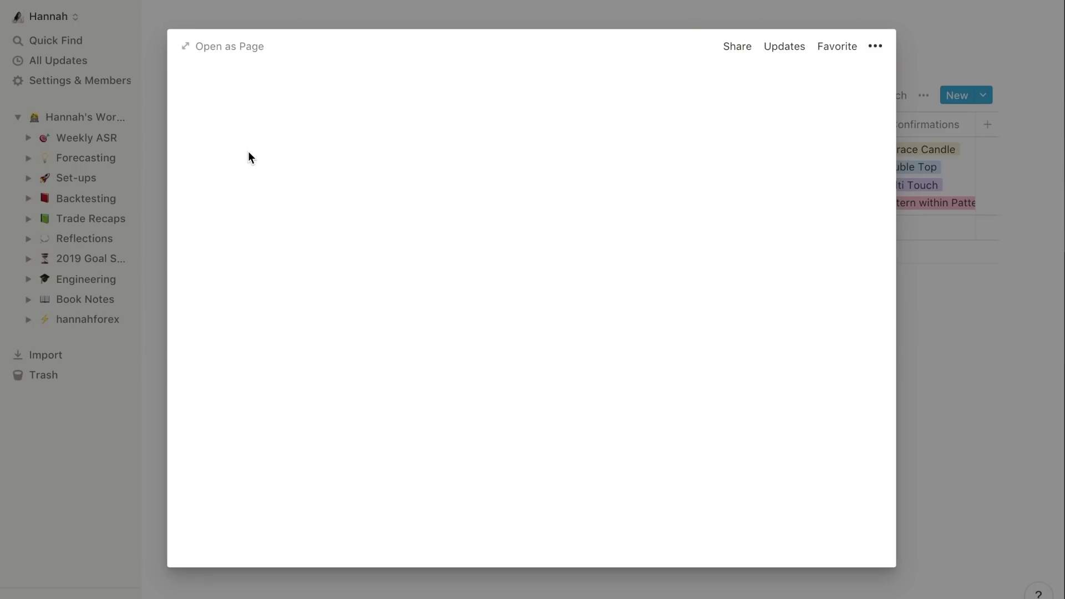
{"action": "scroll", "coordinate": [409, 212], "scroll_direction": "down", "scroll_amount": 8}
{"action": "scroll", "coordinate": [407, 209], "scroll_direction": "up", "scroll_amount": 8}
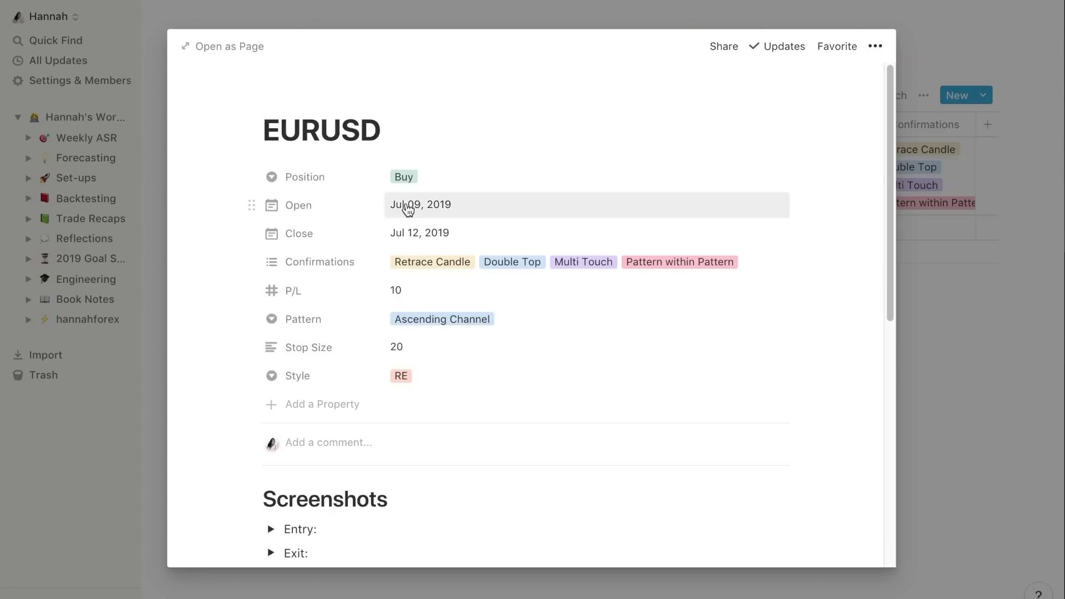
{"action": "scroll", "coordinate": [191, 521], "scroll_direction": "down", "scroll_amount": 8}
{"action": "scroll", "coordinate": [331, 143], "scroll_direction": "up", "scroll_amount": 2}
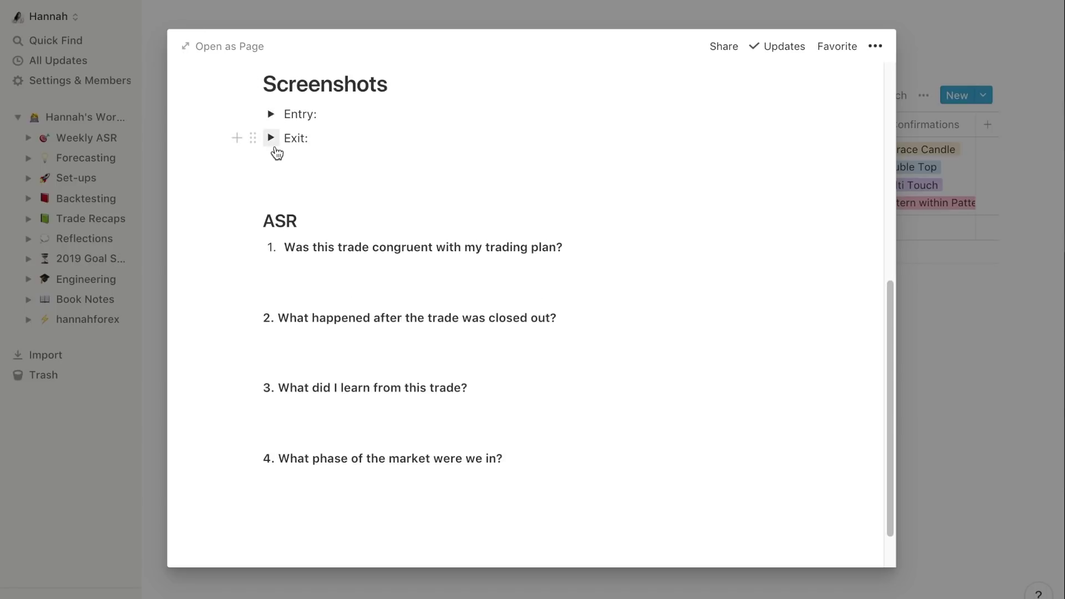
{"action": "scroll", "coordinate": [275, 188], "scroll_direction": "up", "scroll_amount": 1}
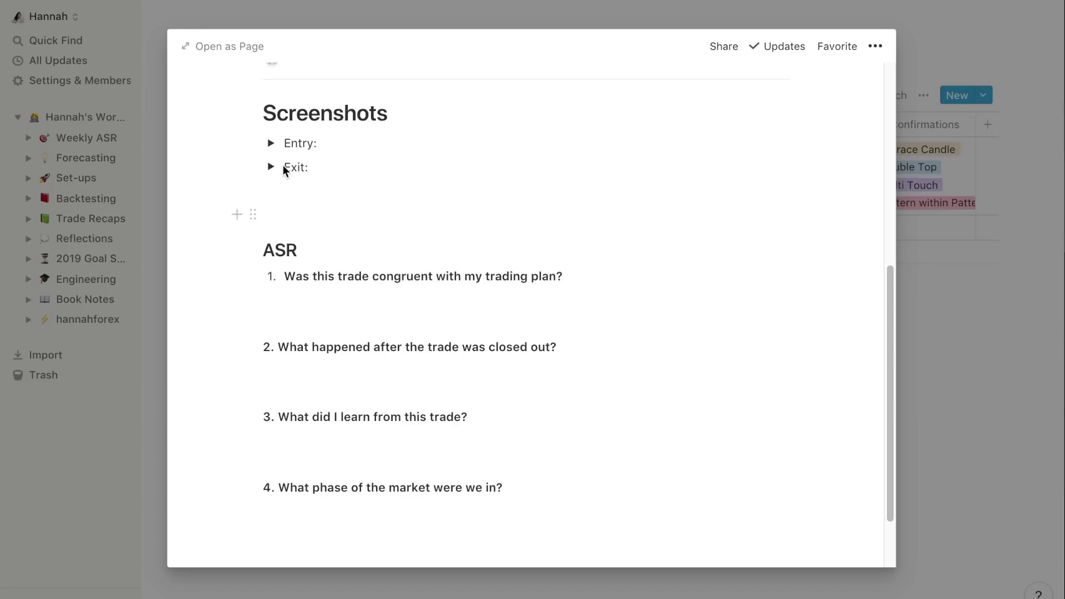
{"action": "left_click", "coordinate": [237, 114]}
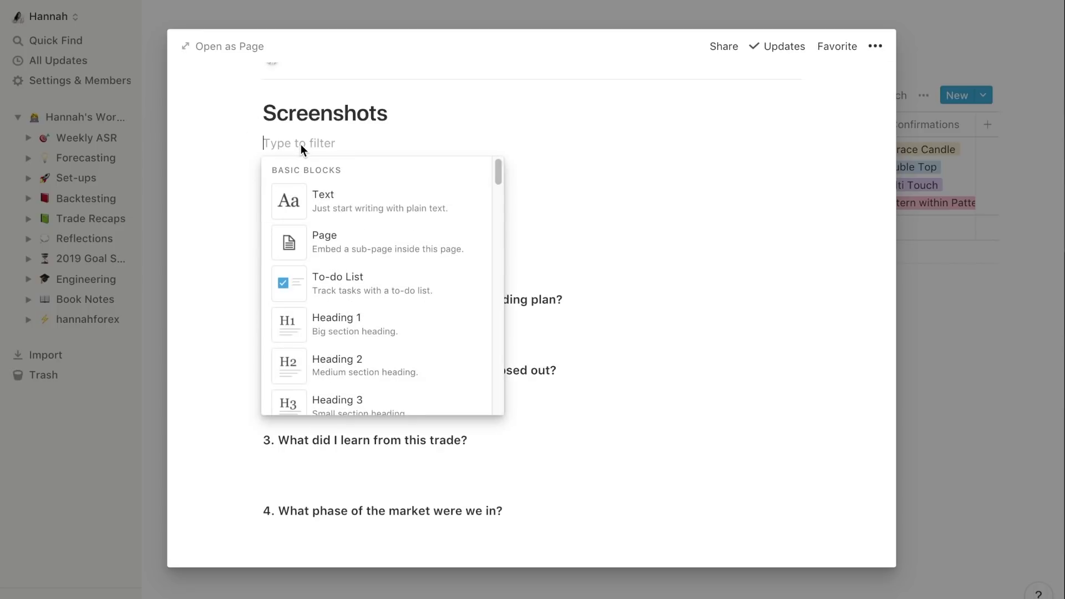
{"action": "scroll", "coordinate": [357, 267], "scroll_direction": "down", "scroll_amount": 4}
{"action": "left_click", "coordinate": [352, 333]}
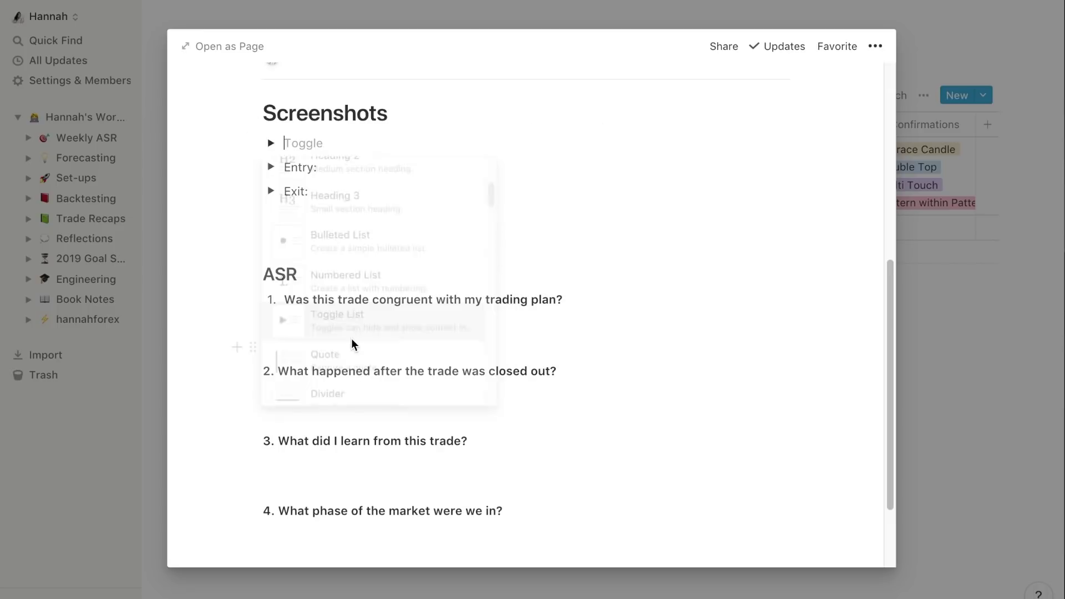
{"action": "type", "text": "Forecasting"}
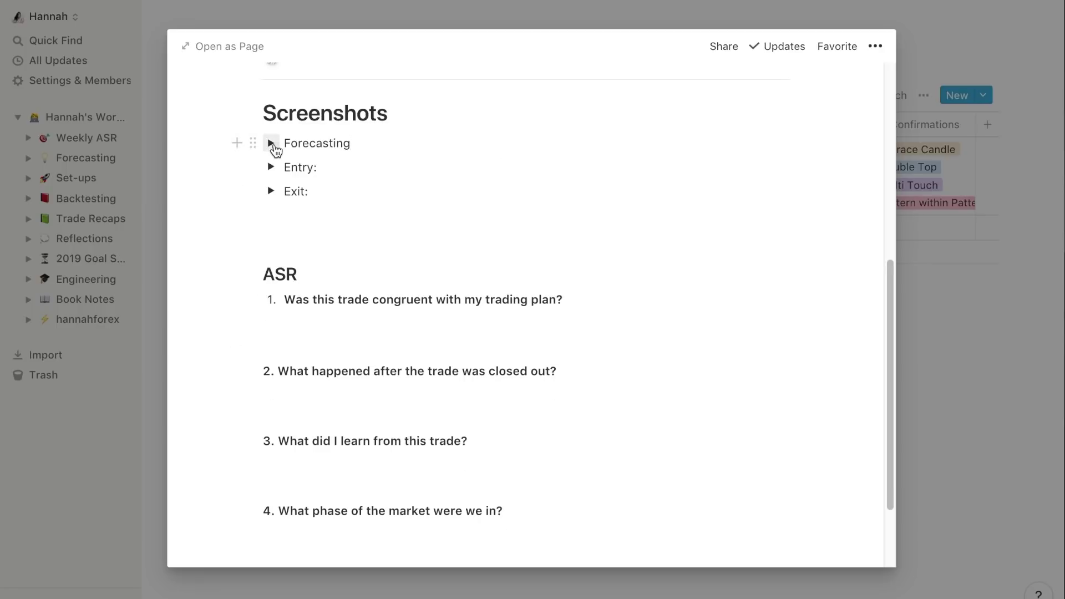
{"action": "left_click", "coordinate": [271, 144]}
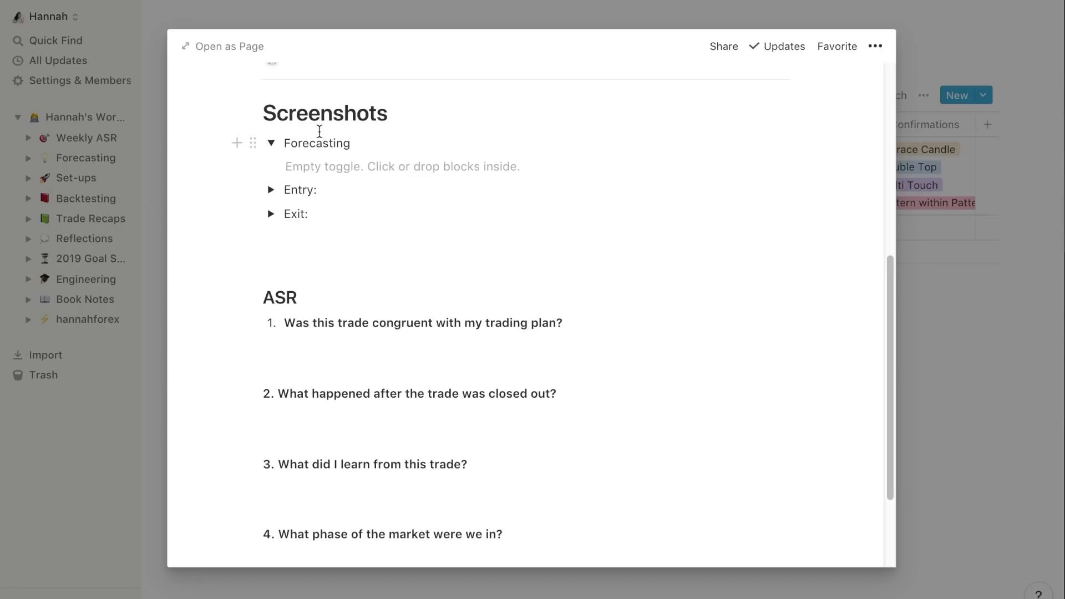
{"action": "left_click", "coordinate": [332, 170]}
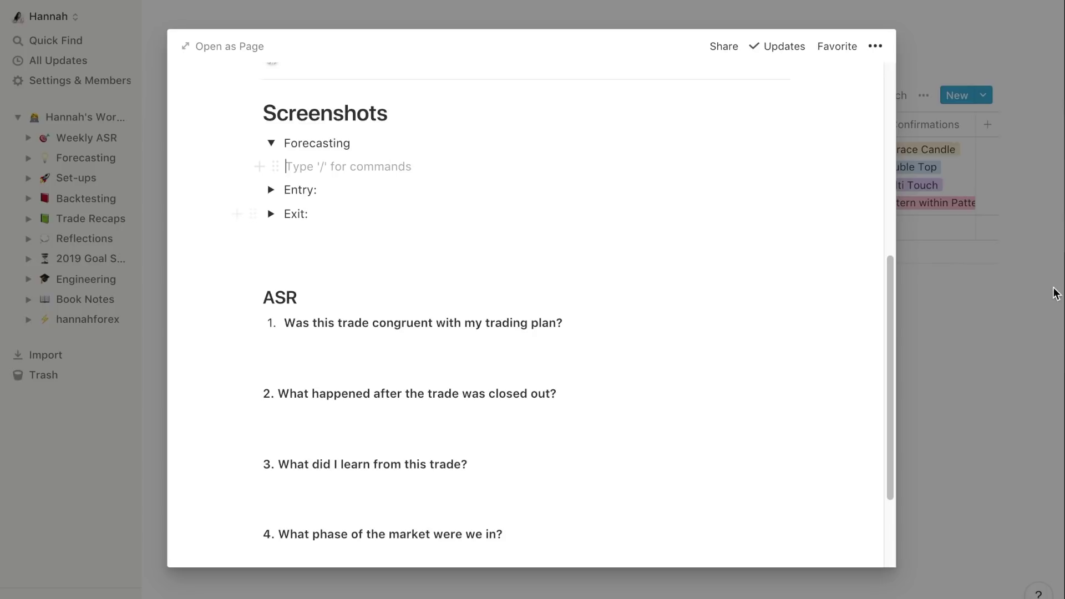
- Return to the July table and look at the empty second trade row's page
{"action": "left_click", "coordinate": [1047, 352]}
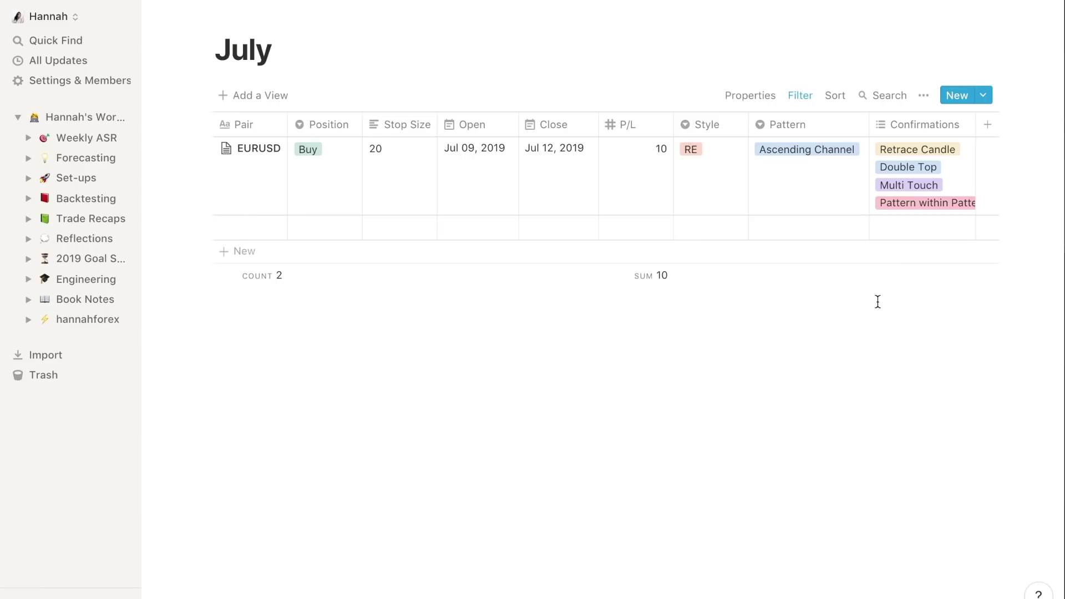
{"action": "left_click", "coordinate": [266, 229]}
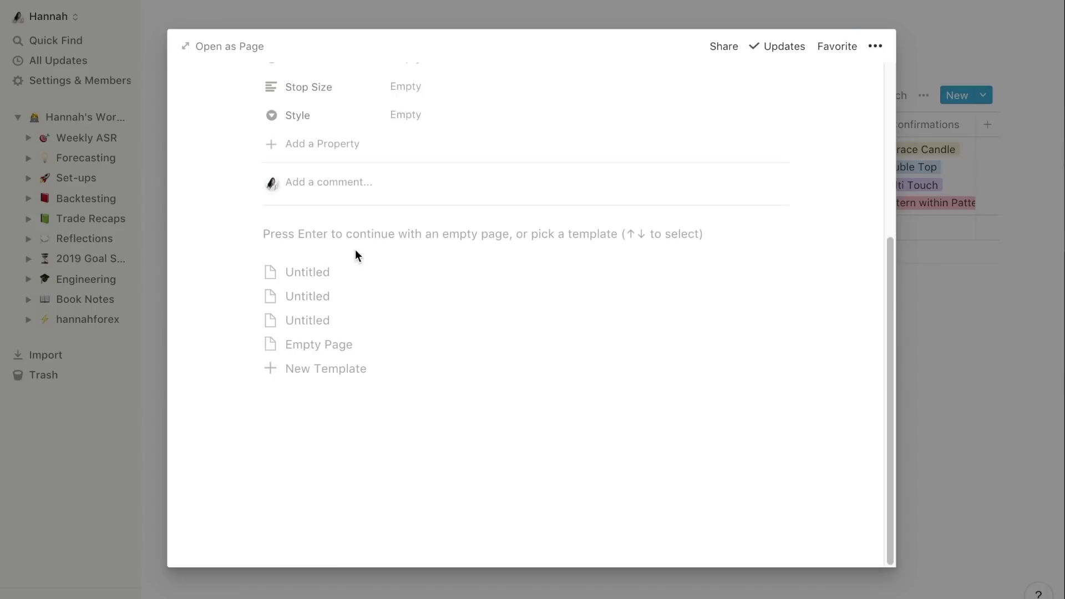
{"action": "left_click", "coordinate": [1045, 277]}
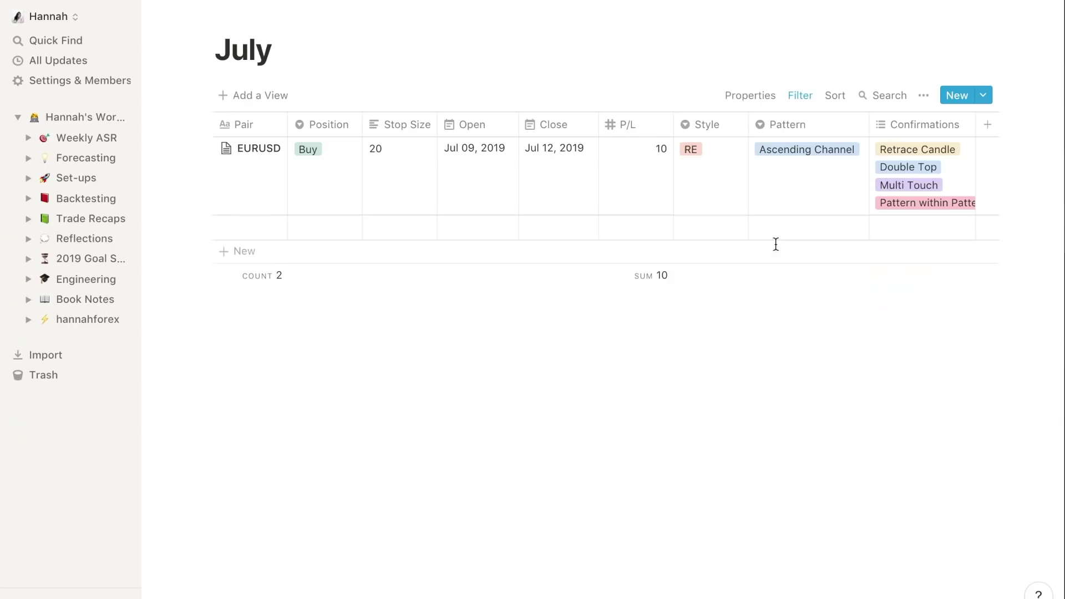
- Reopen the EURUSD trade page and outdent the empty block out of the Forecasting toggle
{"action": "left_click", "coordinate": [251, 148]}
{"action": "scroll", "coordinate": [356, 300], "scroll_direction": "down", "scroll_amount": 10}
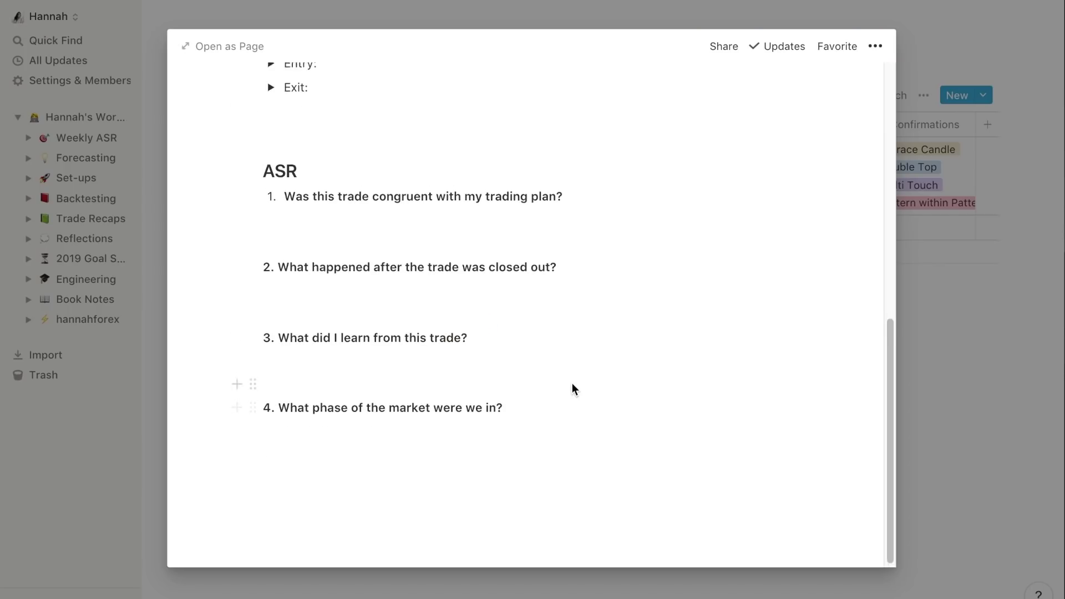
{"action": "scroll", "coordinate": [573, 388], "scroll_direction": "up", "scroll_amount": 1}
{"action": "scroll", "coordinate": [413, 298], "scroll_direction": "up", "scroll_amount": 4}
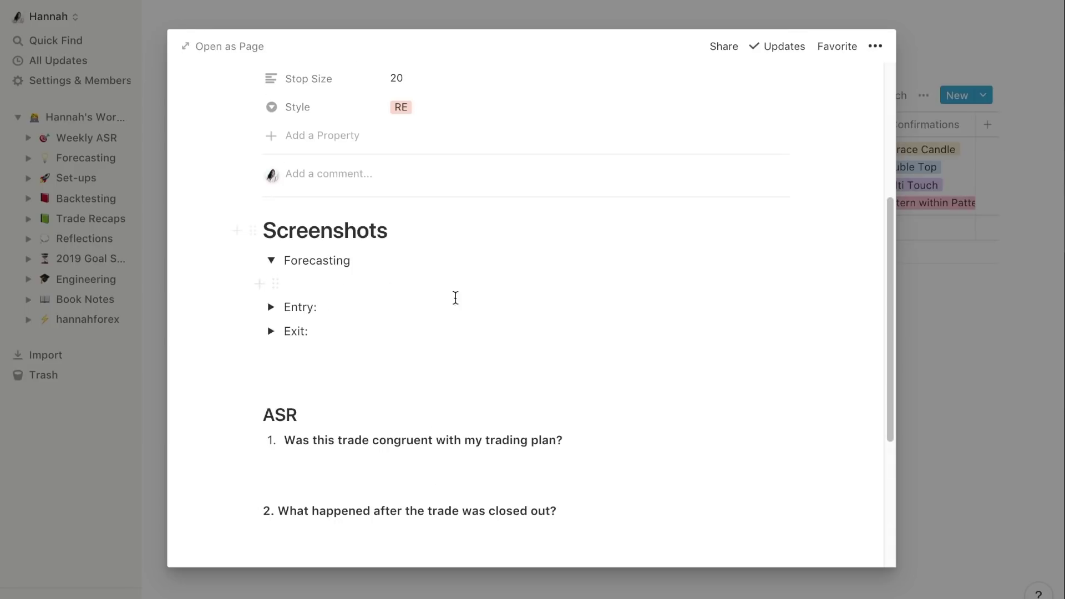
{"action": "scroll", "coordinate": [327, 221], "scroll_direction": "down", "scroll_amount": 3}
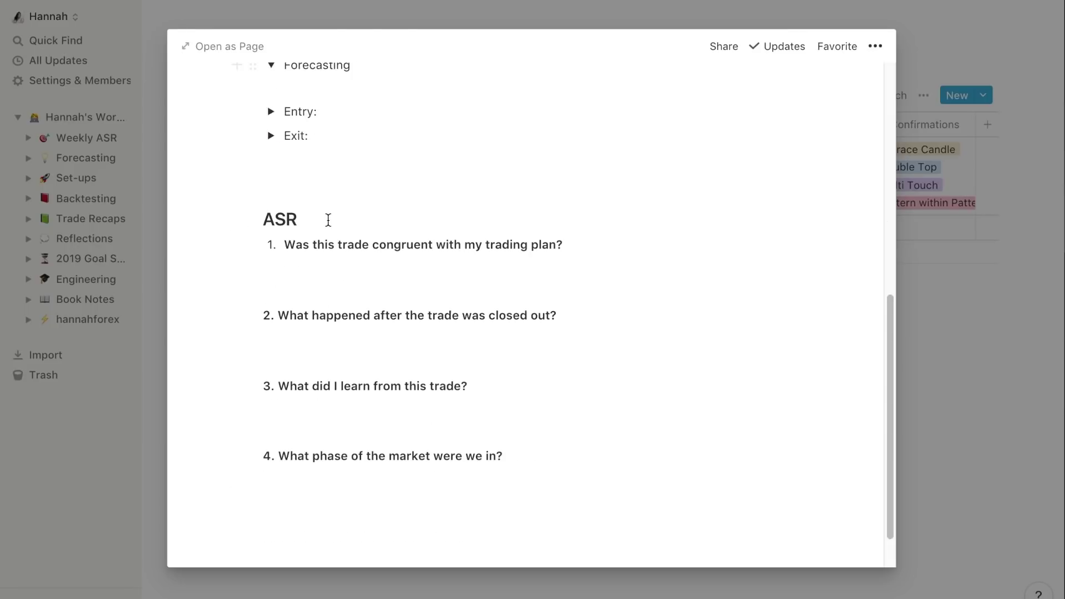
{"action": "left_click", "coordinate": [296, 92]}
{"action": "key", "text": "shift+Tab"}
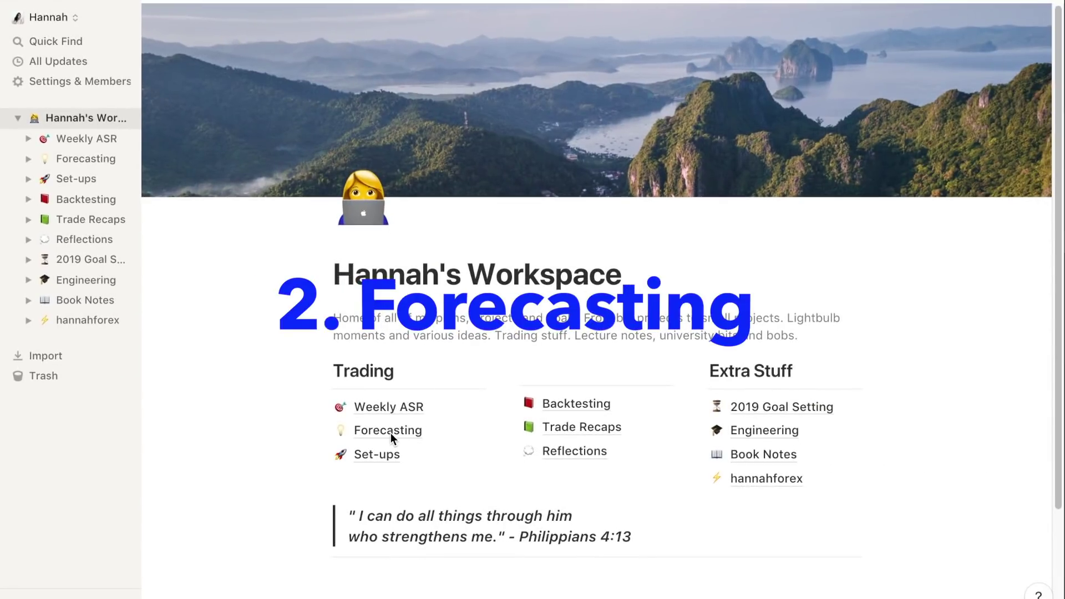
- Open Forecasting, view the Monday 3rd June and Tuesday 4th June forecasts, and return to the list
{"action": "left_click", "coordinate": [388, 431]}
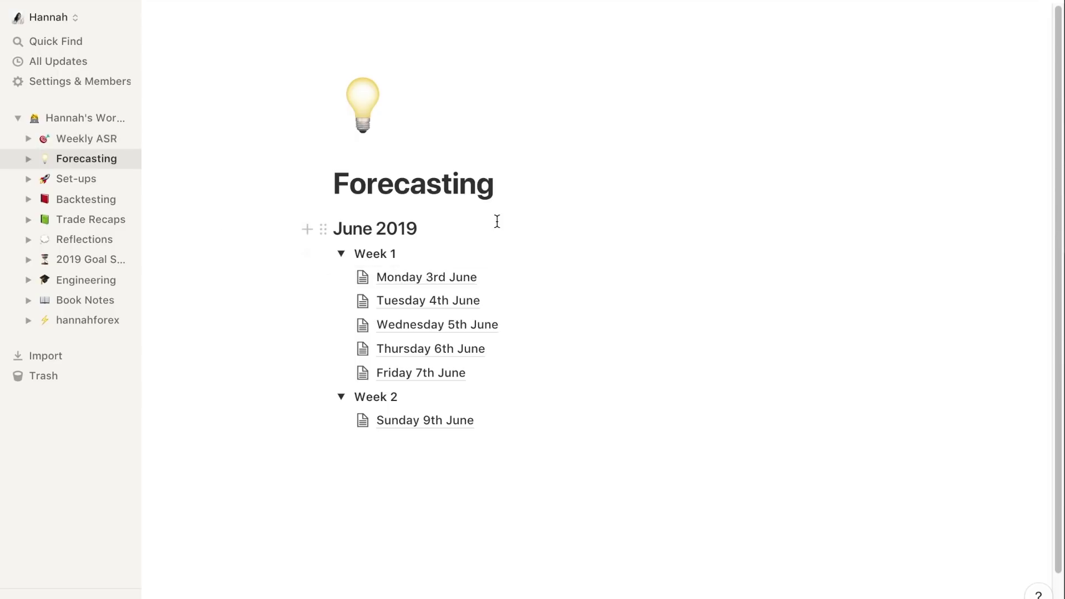
{"action": "left_click", "coordinate": [426, 279]}
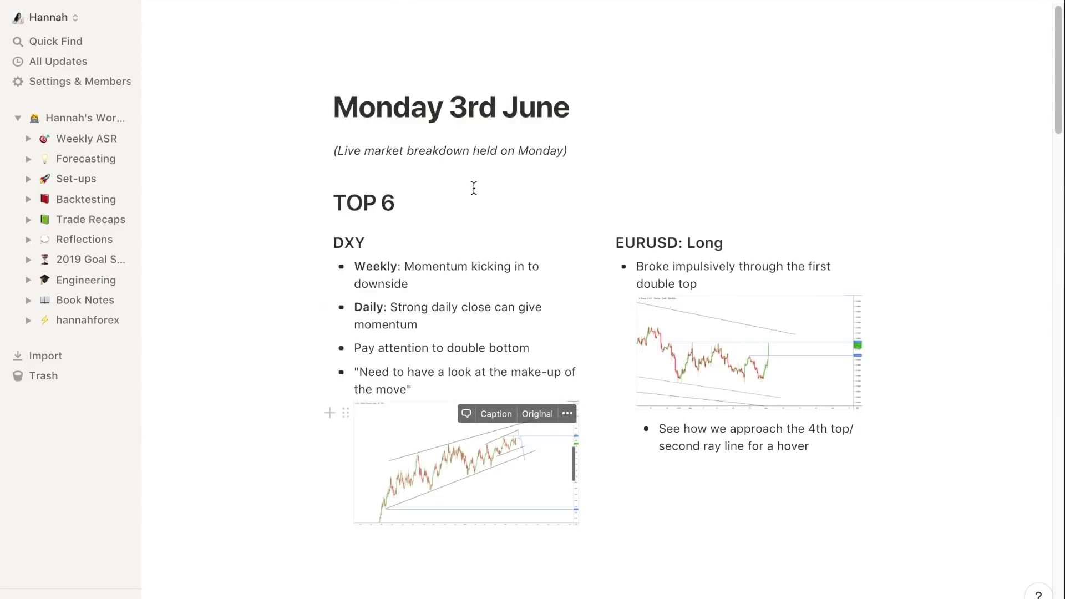
{"action": "left_click", "coordinate": [400, 2]}
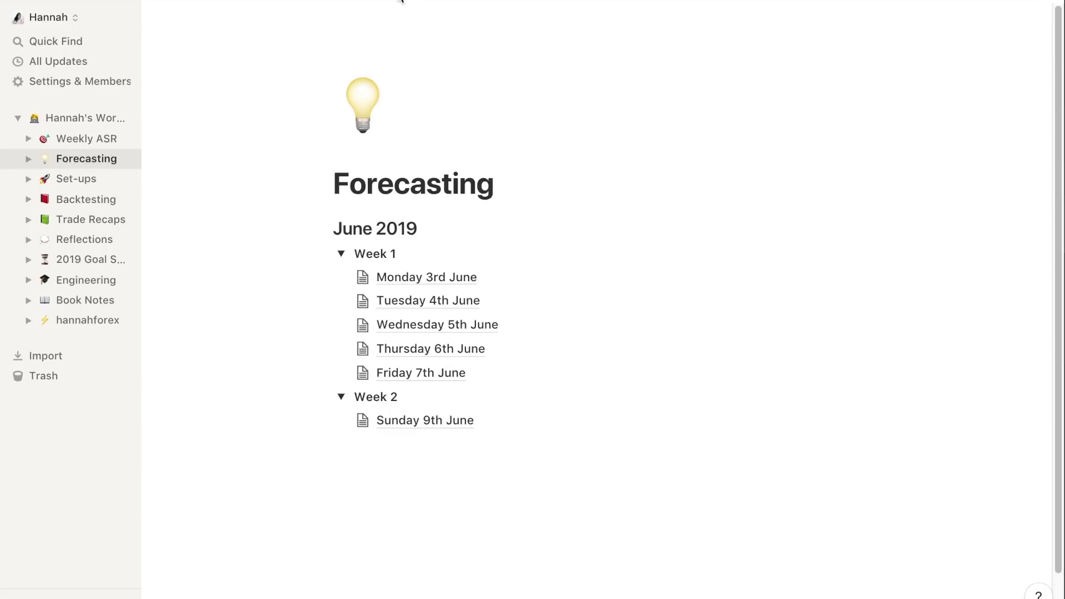
{"action": "left_click", "coordinate": [425, 301]}
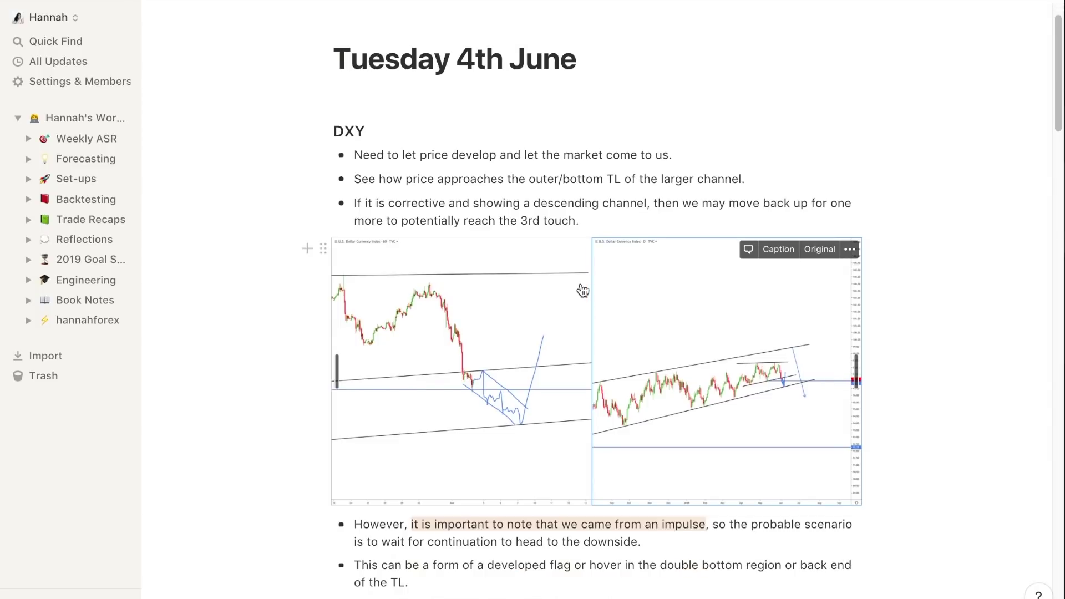
{"action": "key", "text": "super+bracketleft"}
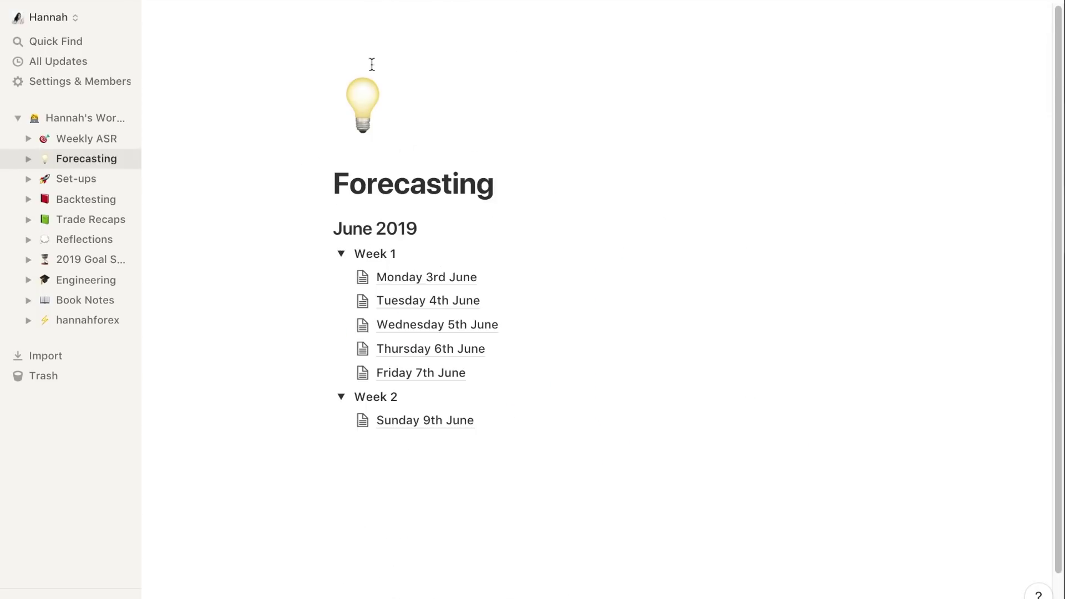
{"action": "left_click", "coordinate": [421, 422]}
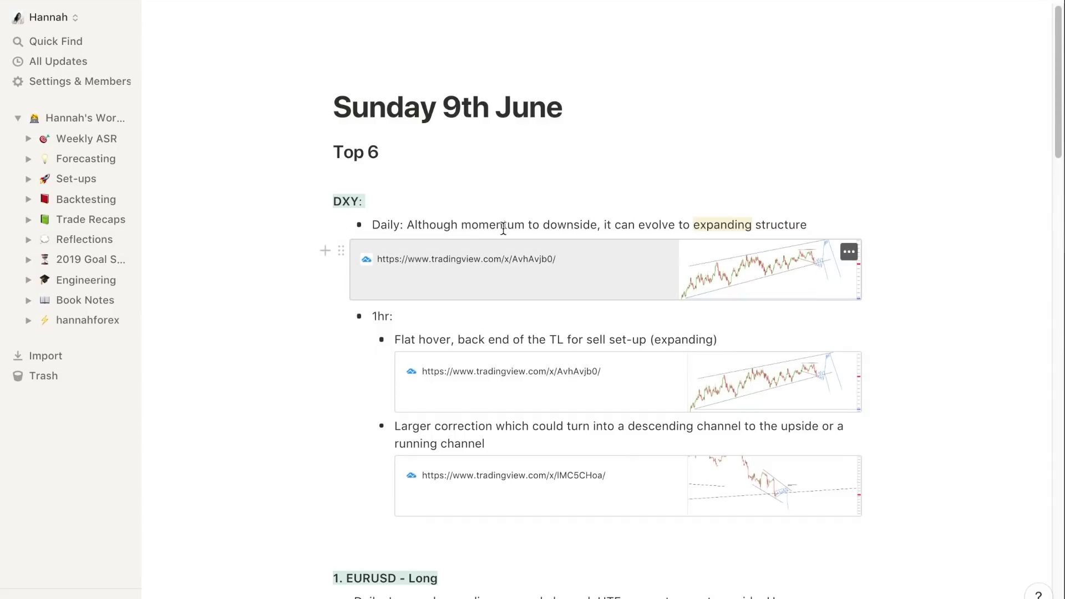
{"action": "scroll", "coordinate": [561, 378], "scroll_direction": "down", "scroll_amount": 10}
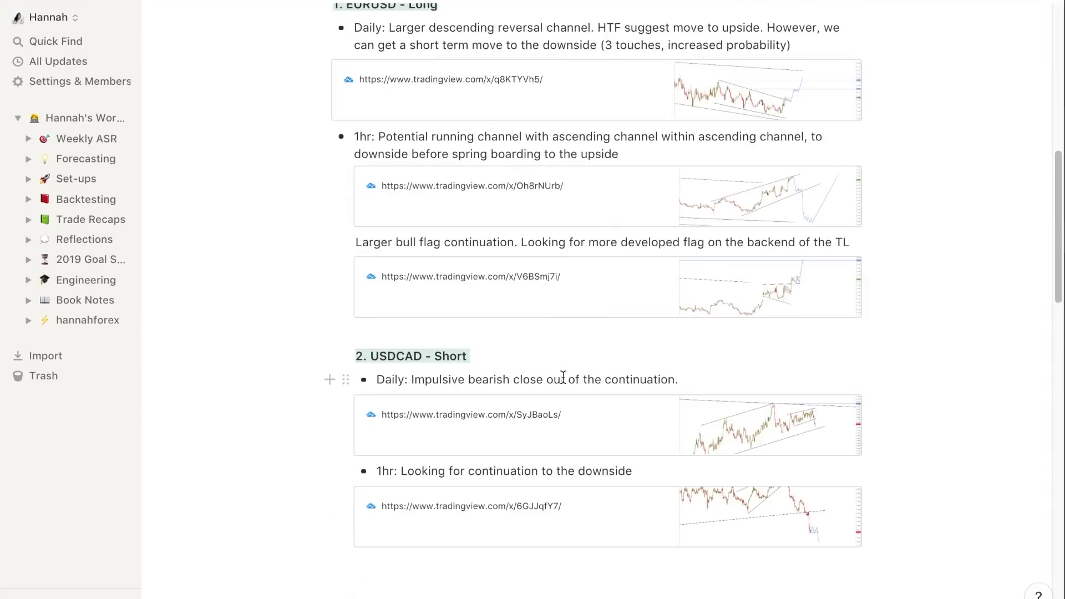
{"action": "scroll", "coordinate": [575, 362], "scroll_direction": "up", "scroll_amount": 10}
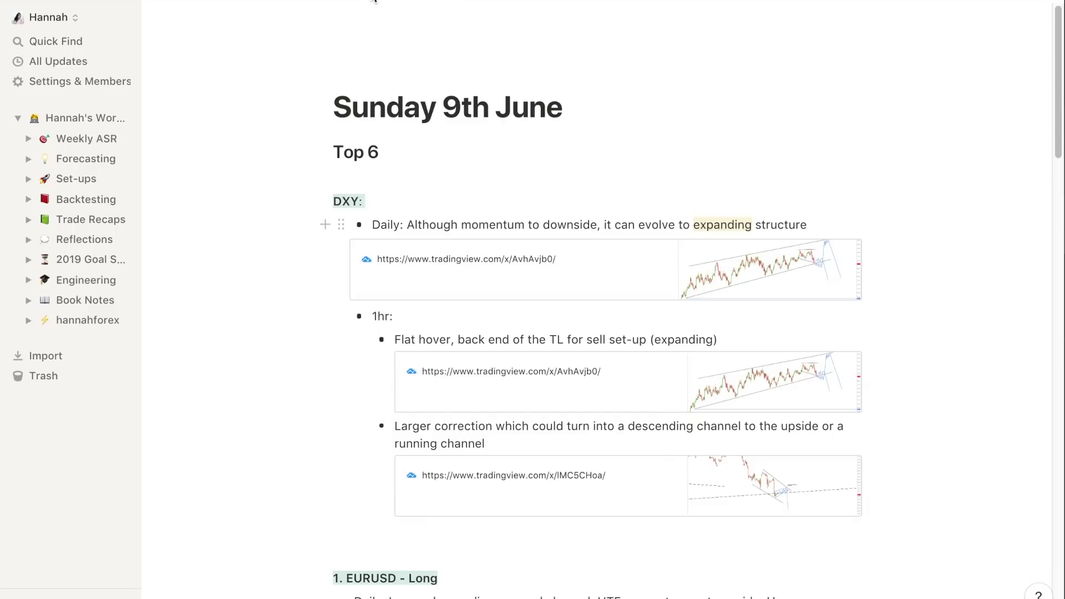
{"action": "left_click", "coordinate": [374, 1]}
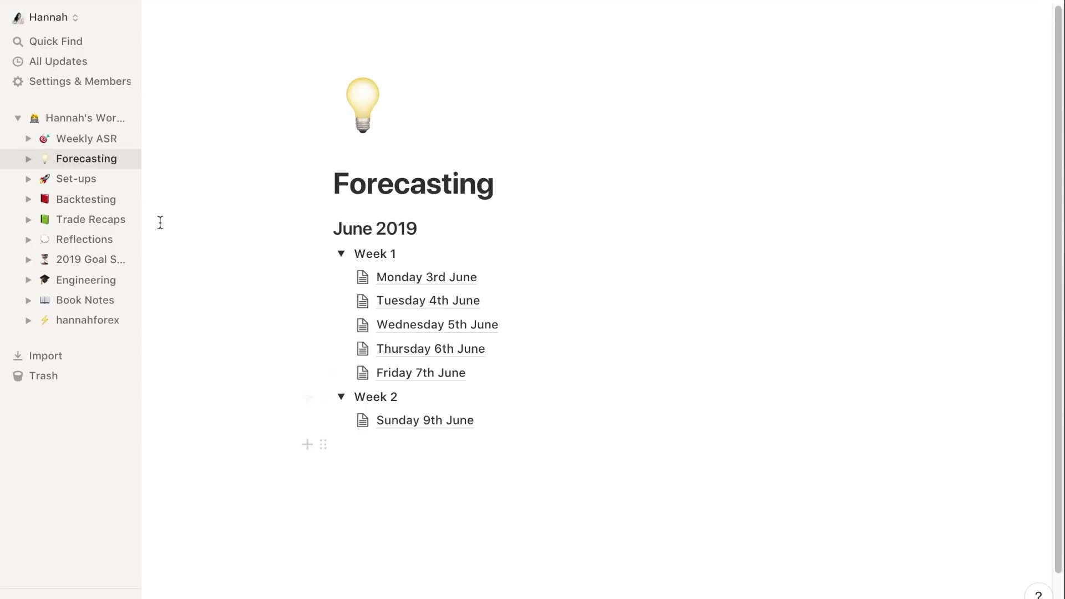
- Via Weekly ASR and the July page, add an empty block to the trade's Forecasting toggle, then go home
{"action": "left_click", "coordinate": [65, 139]}
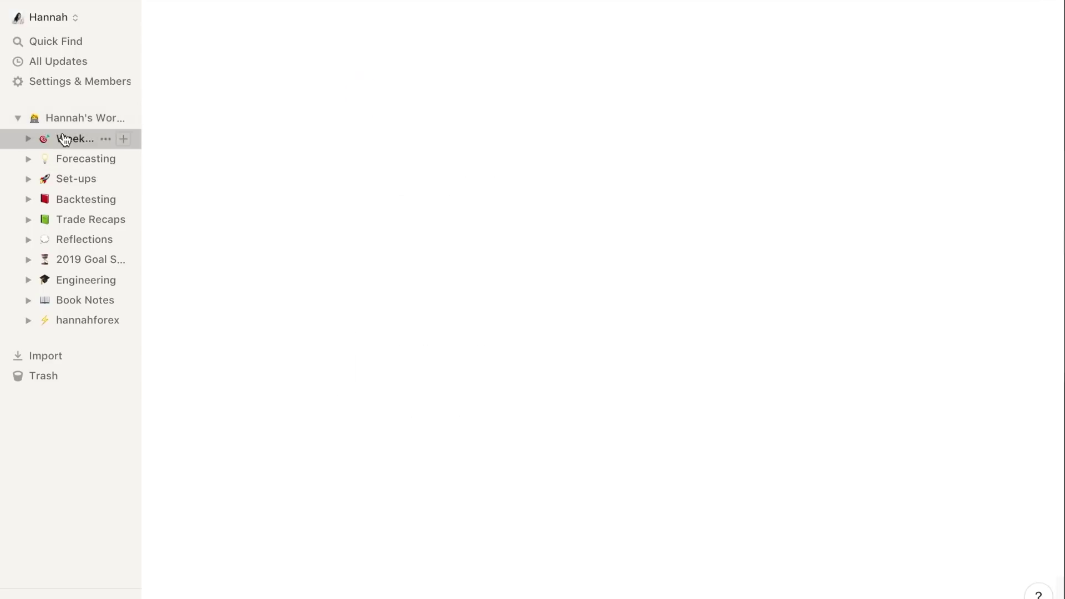
{"action": "left_click", "coordinate": [395, 531]}
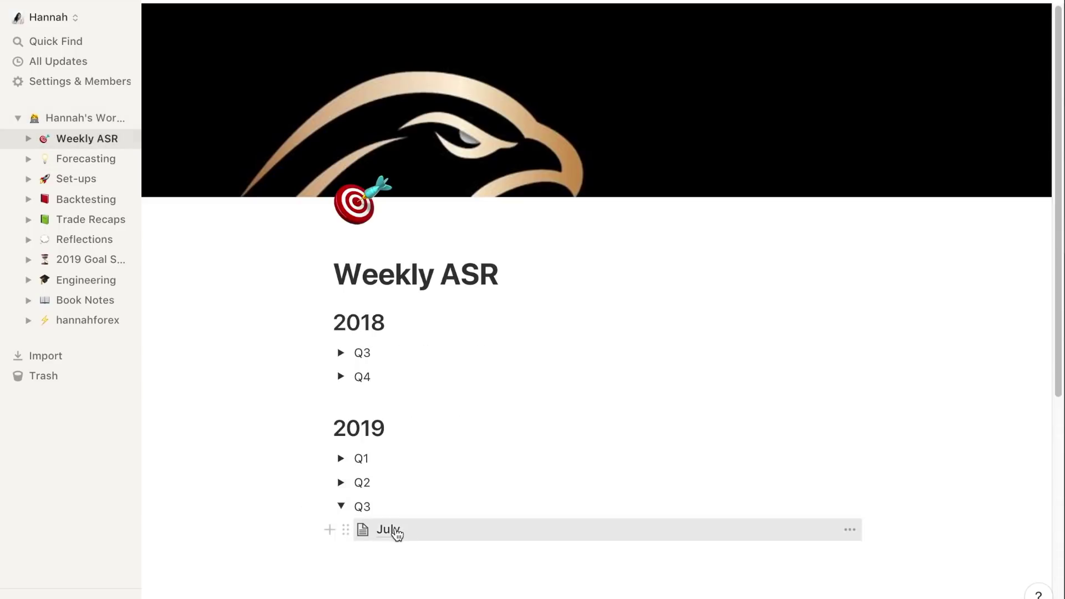
{"action": "left_click", "coordinate": [252, 156]}
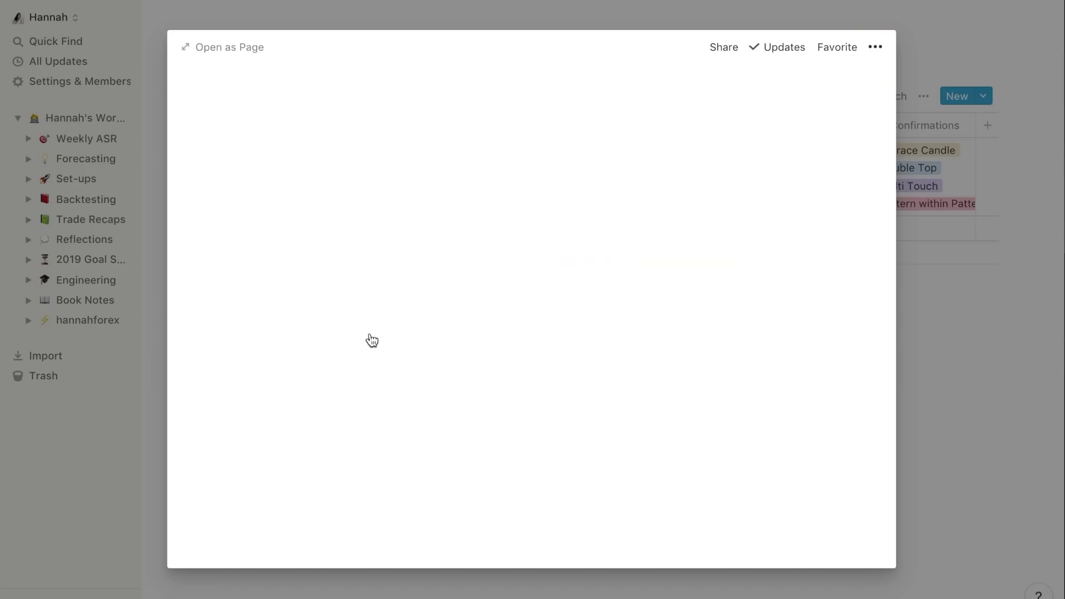
{"action": "scroll", "coordinate": [381, 363], "scroll_direction": "down", "scroll_amount": 3}
{"action": "left_click", "coordinate": [329, 342]}
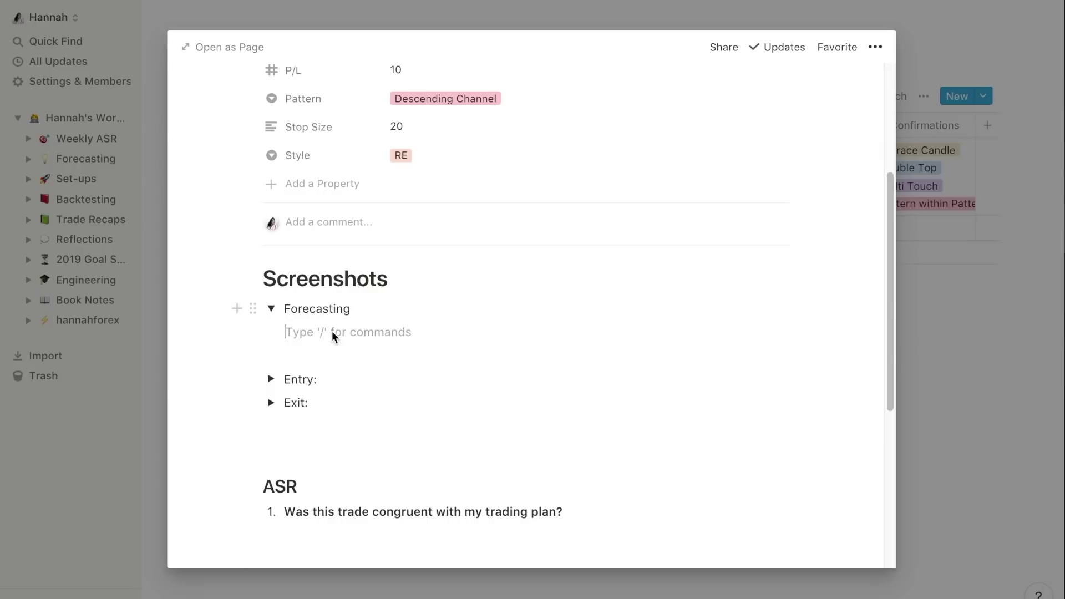
{"action": "scroll", "coordinate": [357, 343], "scroll_direction": "down", "scroll_amount": 5}
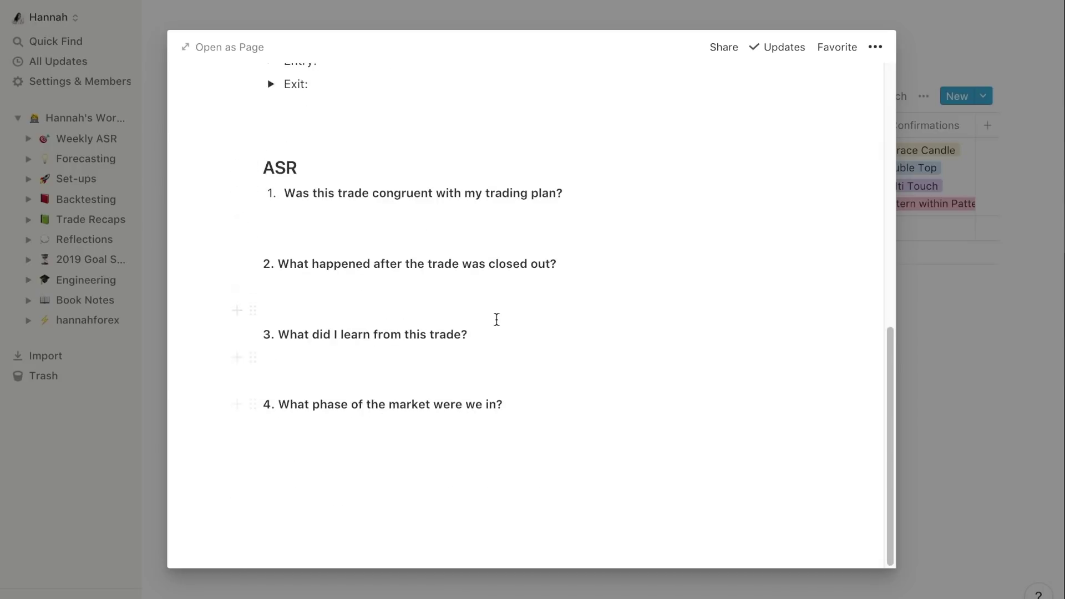
{"action": "left_click", "coordinate": [996, 339]}
{"action": "left_click", "coordinate": [280, 3]}
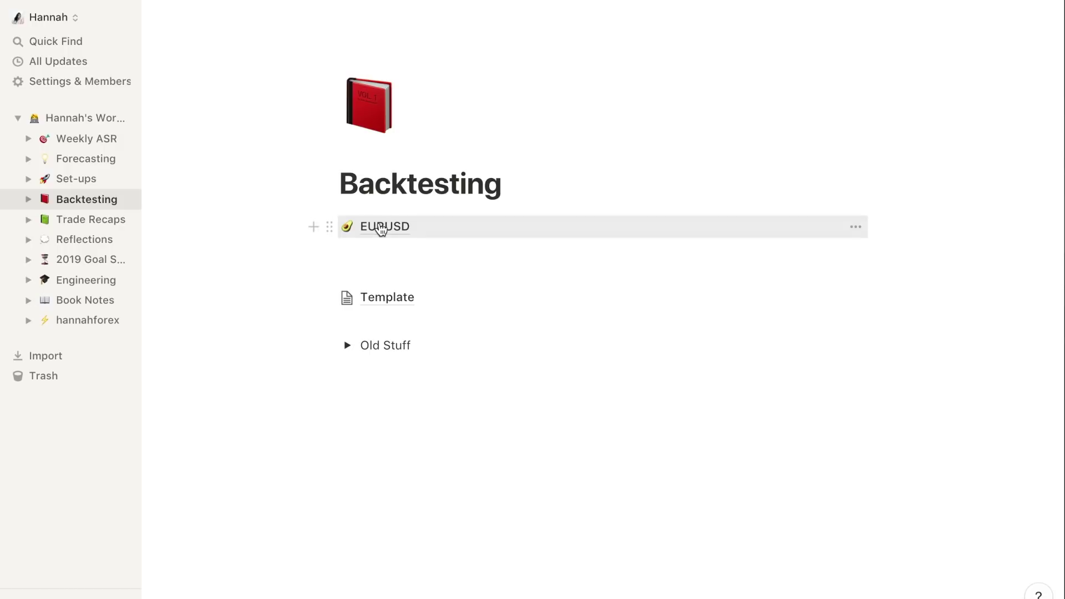
{"action": "left_click", "coordinate": [381, 229]}
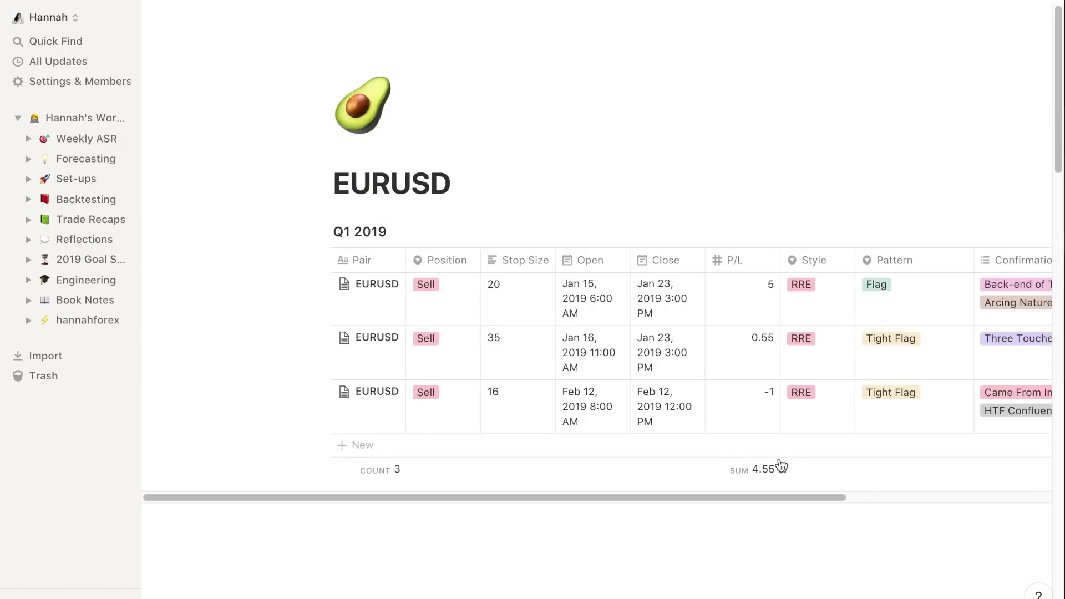
{"action": "left_click_drag", "start_coordinate": [787, 500], "coordinate": [887, 506]}
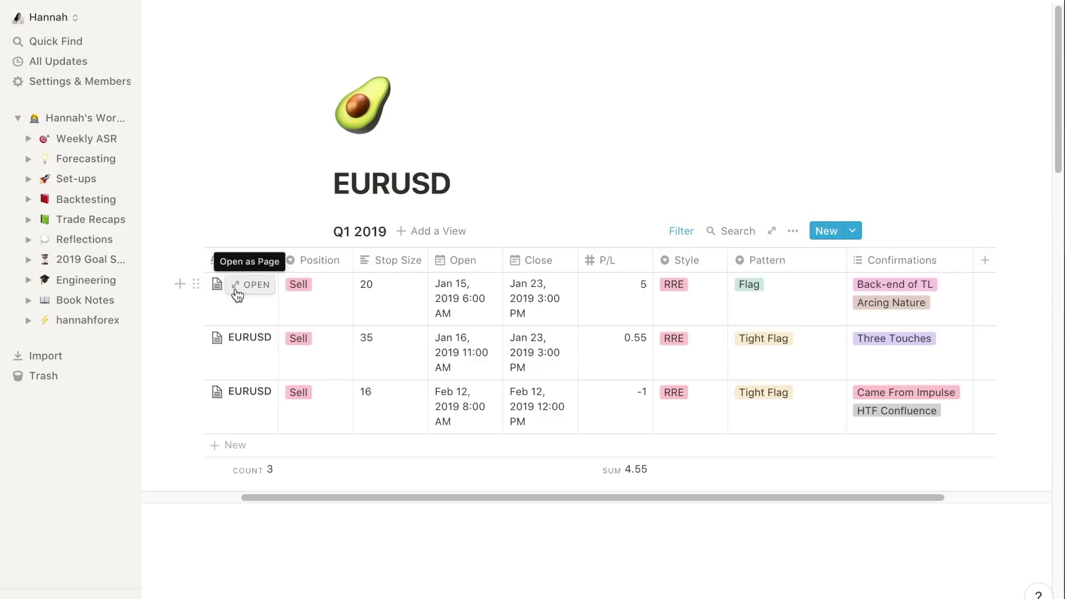
{"action": "left_click", "coordinate": [239, 286]}
{"action": "scroll", "coordinate": [265, 295], "scroll_direction": "down", "scroll_amount": 3}
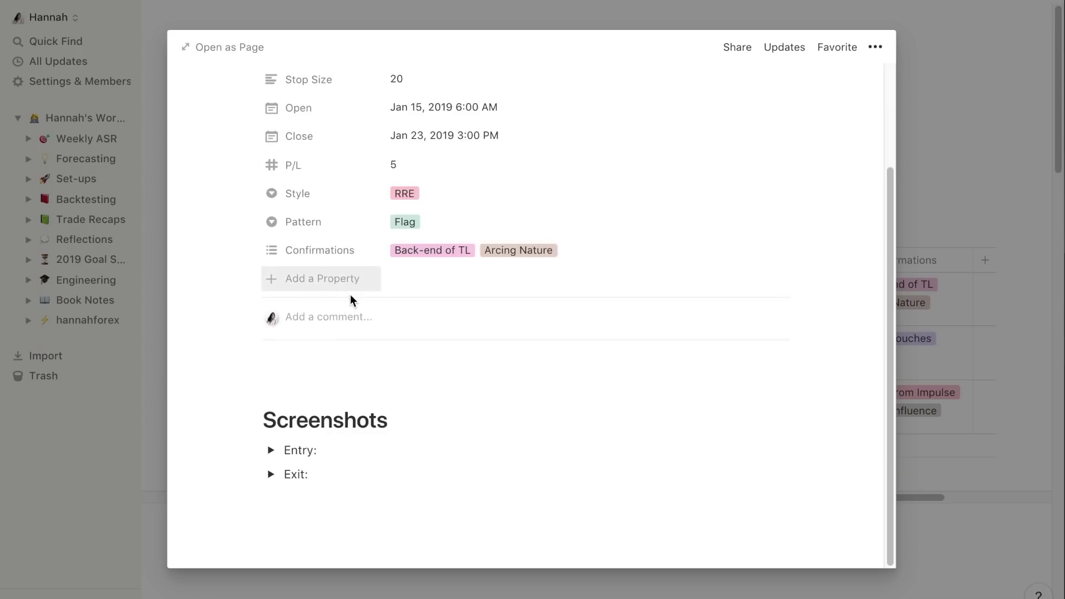
{"action": "left_click", "coordinate": [271, 451]}
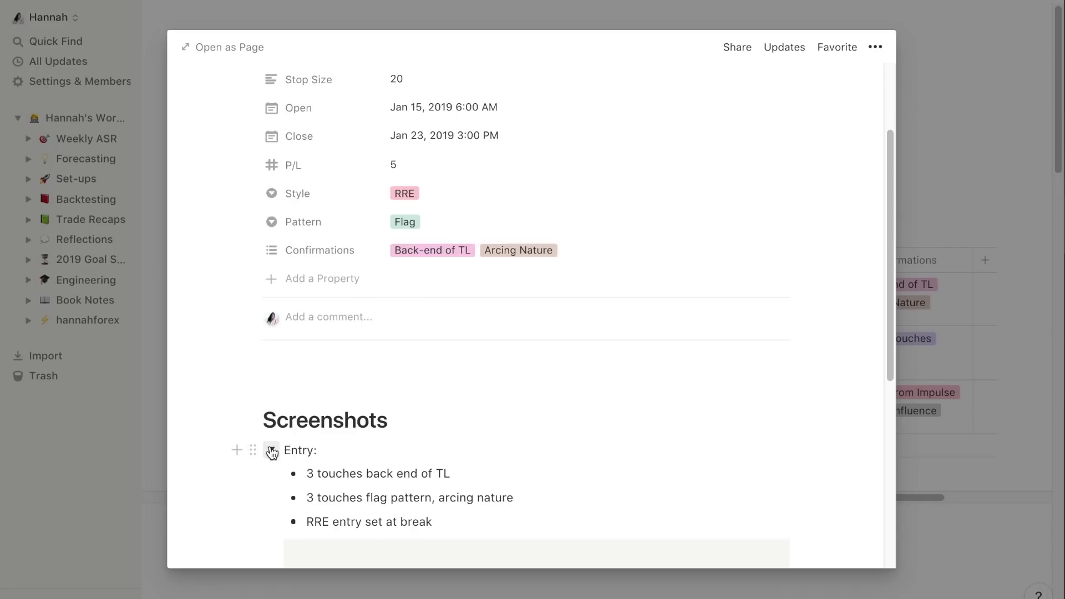
{"action": "left_click", "coordinate": [271, 451]}
{"action": "scroll", "coordinate": [390, 115], "scroll_direction": "up", "scroll_amount": 3}
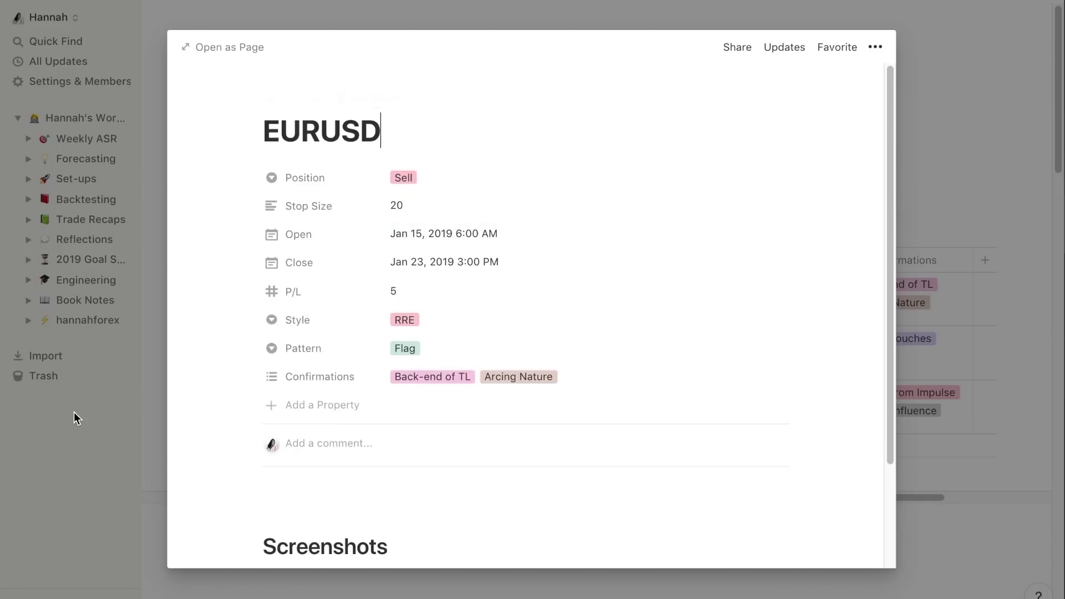
{"action": "left_click", "coordinate": [152, 434]}
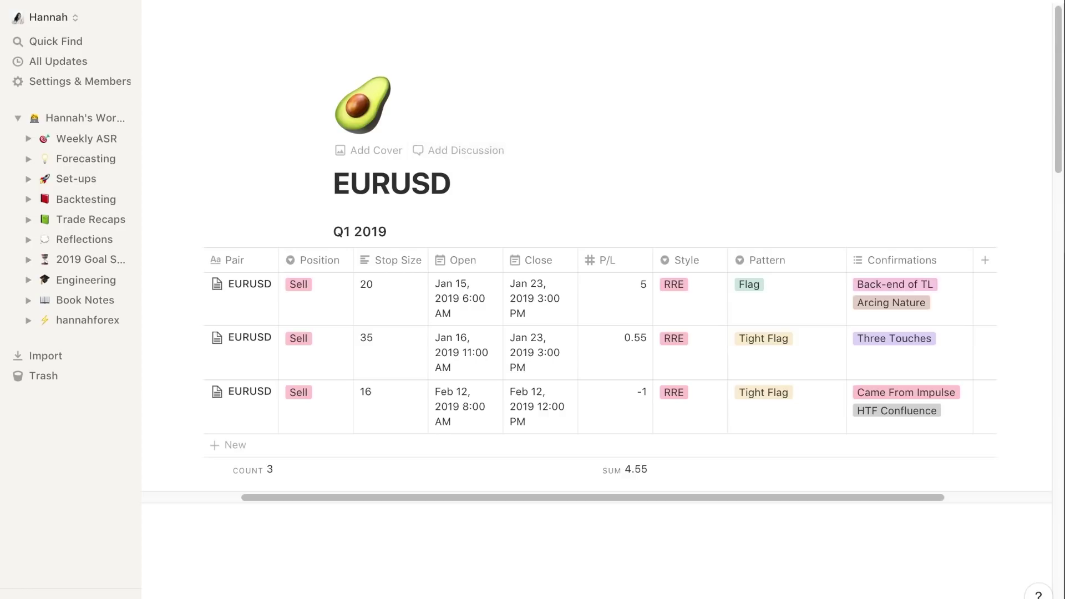
- Go back through Backtesting to the workspace home page and scroll to its bottom
{"action": "key", "text": "super+bracketleft"}
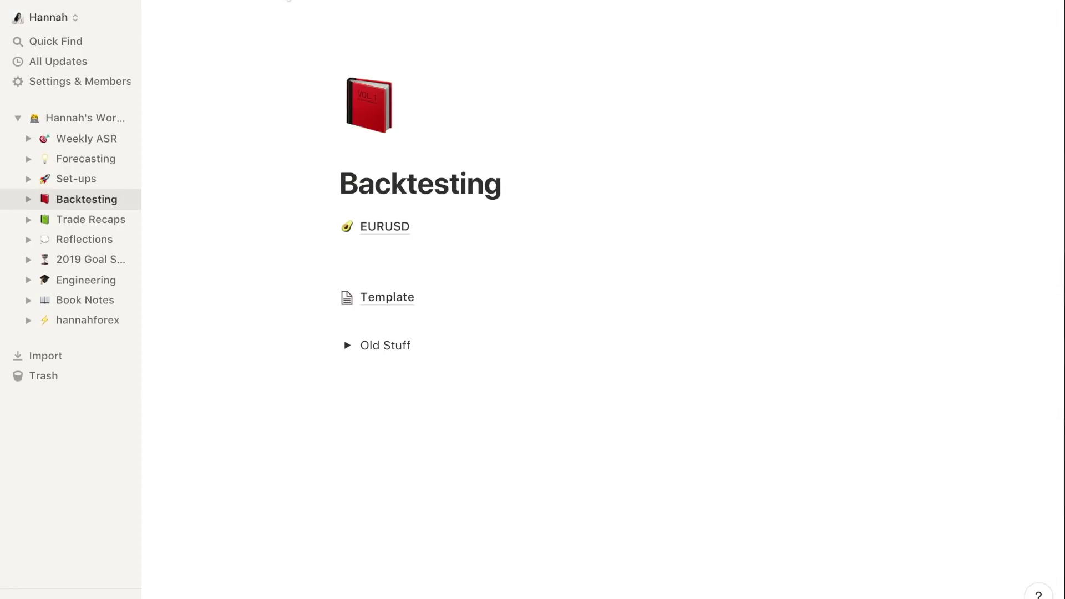
{"action": "key", "text": "super+bracketleft"}
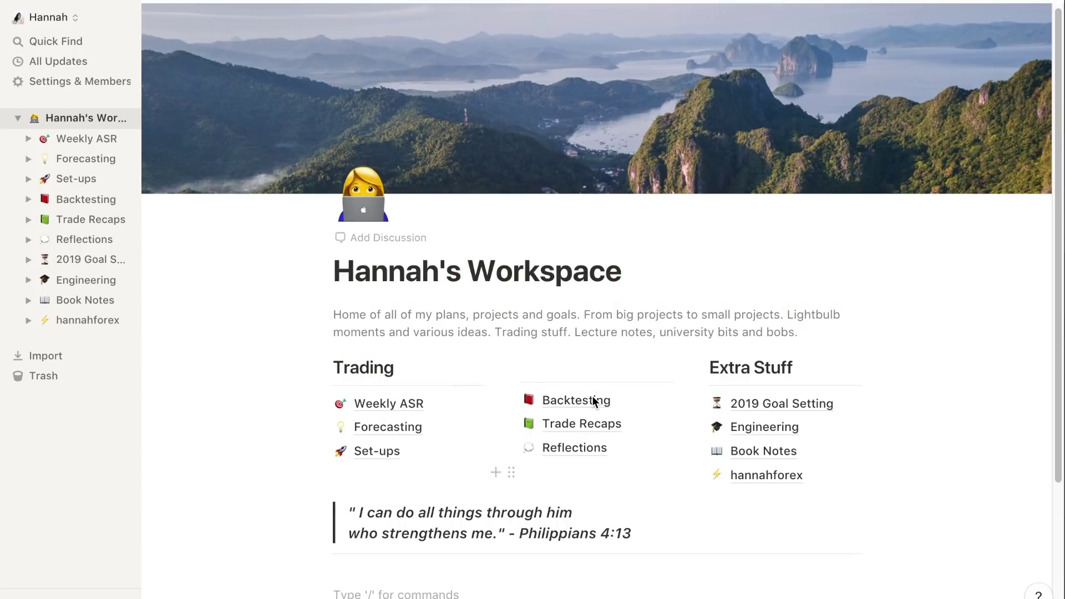
{"action": "scroll", "coordinate": [593, 401], "scroll_direction": "down", "scroll_amount": 1}
{"action": "scroll", "coordinate": [593, 400], "scroll_direction": "down", "scroll_amount": 5}
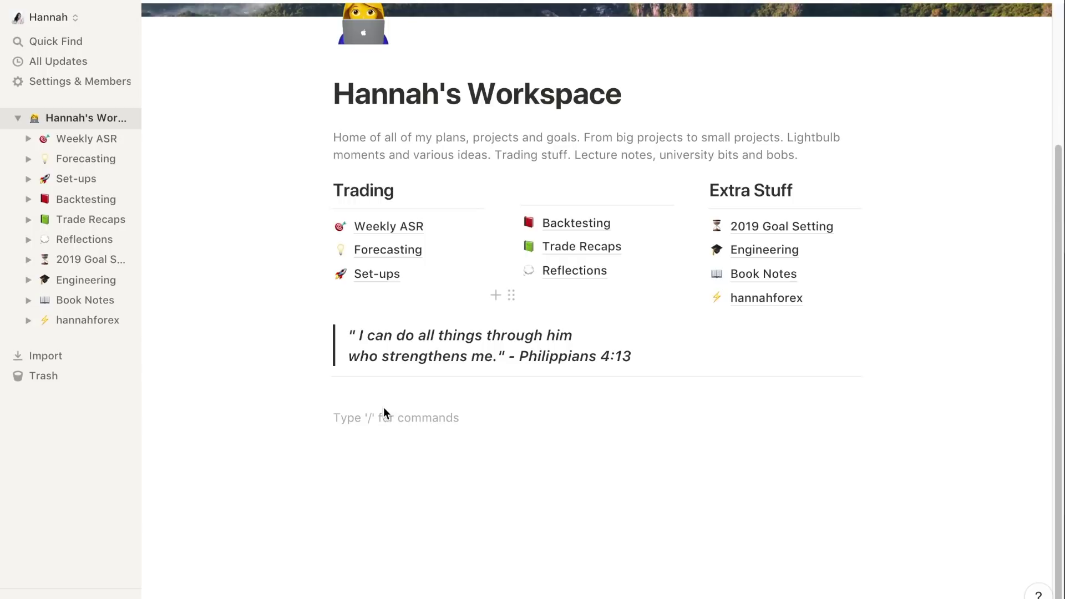
- Create a new blank sub-page titled Template
{"action": "type", "text": "/"}
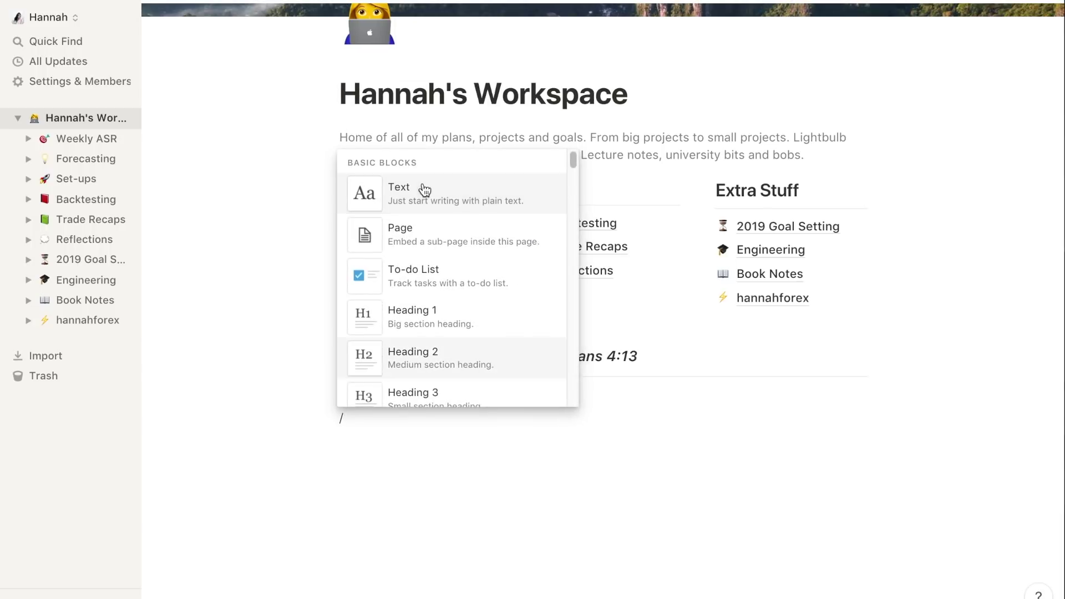
{"action": "key", "text": "Return"}
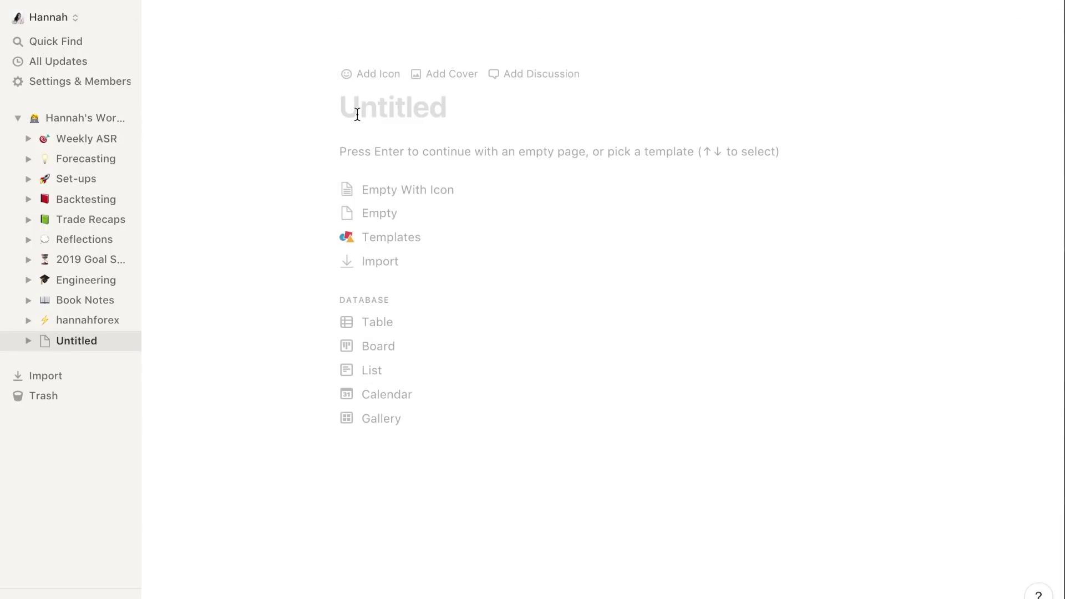
{"action": "type", "text": "Template"}
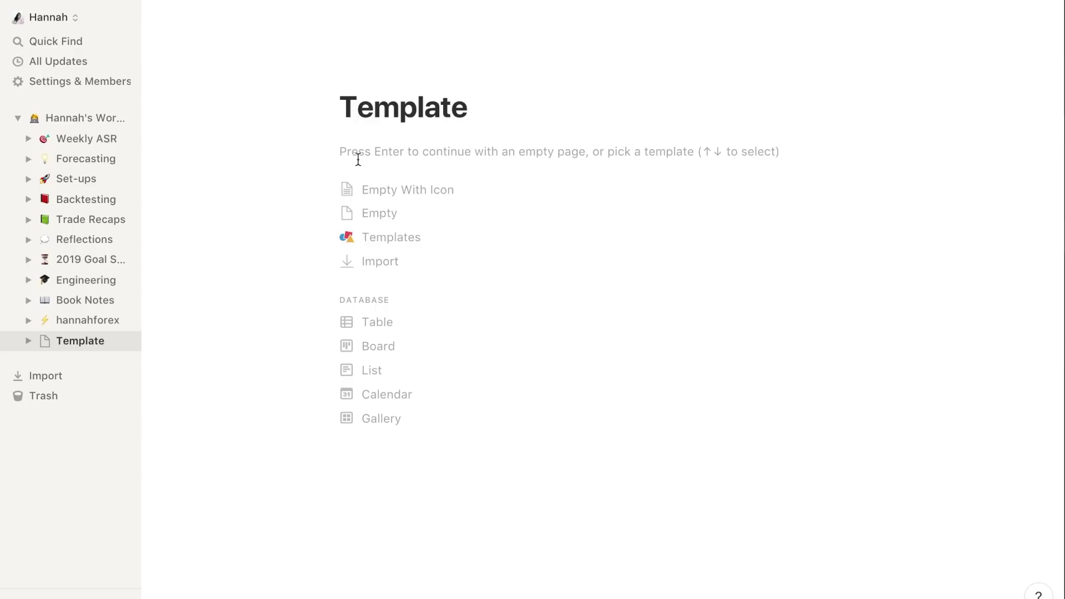
{"action": "key", "text": "Return"}
- Insert an inline table into the Template page
{"action": "type", "text": "/"}
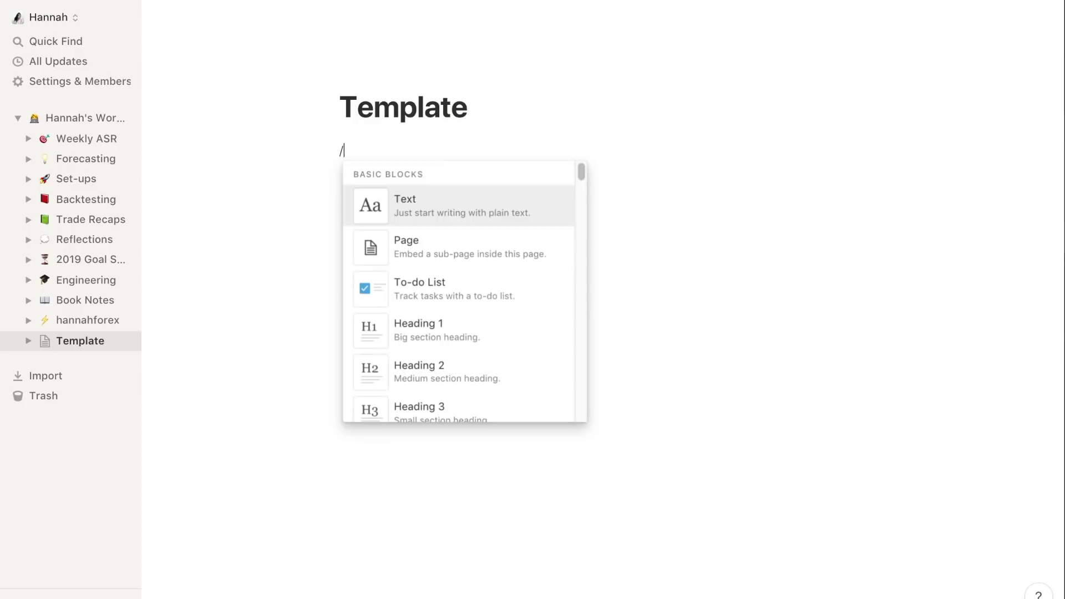
{"action": "scroll", "coordinate": [416, 280], "scroll_direction": "down", "scroll_amount": 5}
{"action": "scroll", "coordinate": [416, 278], "scroll_direction": "down", "scroll_amount": 5}
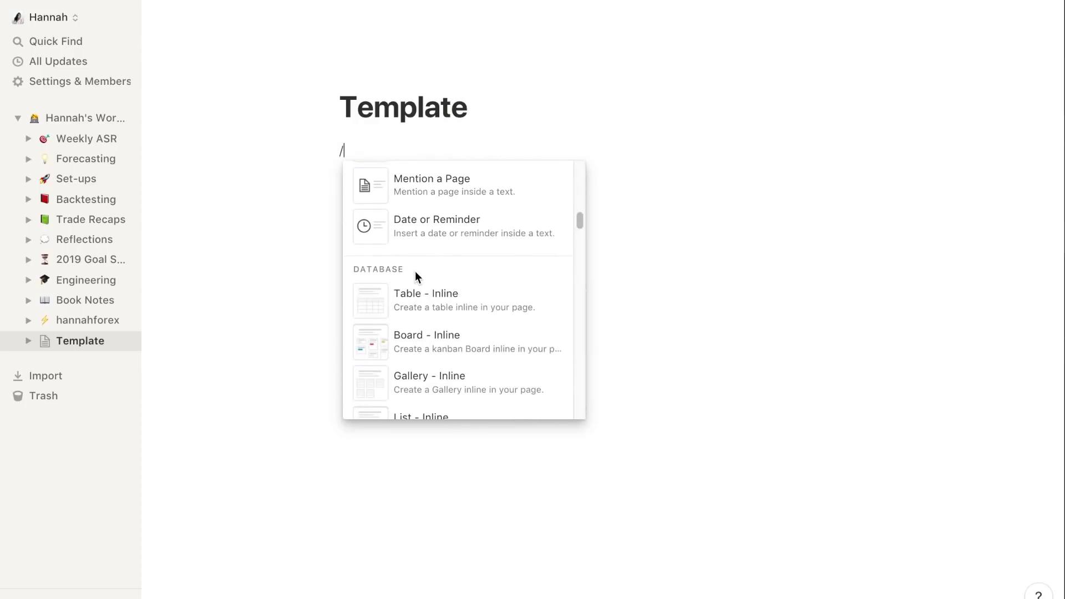
{"action": "scroll", "coordinate": [415, 263], "scroll_direction": "down", "scroll_amount": 1}
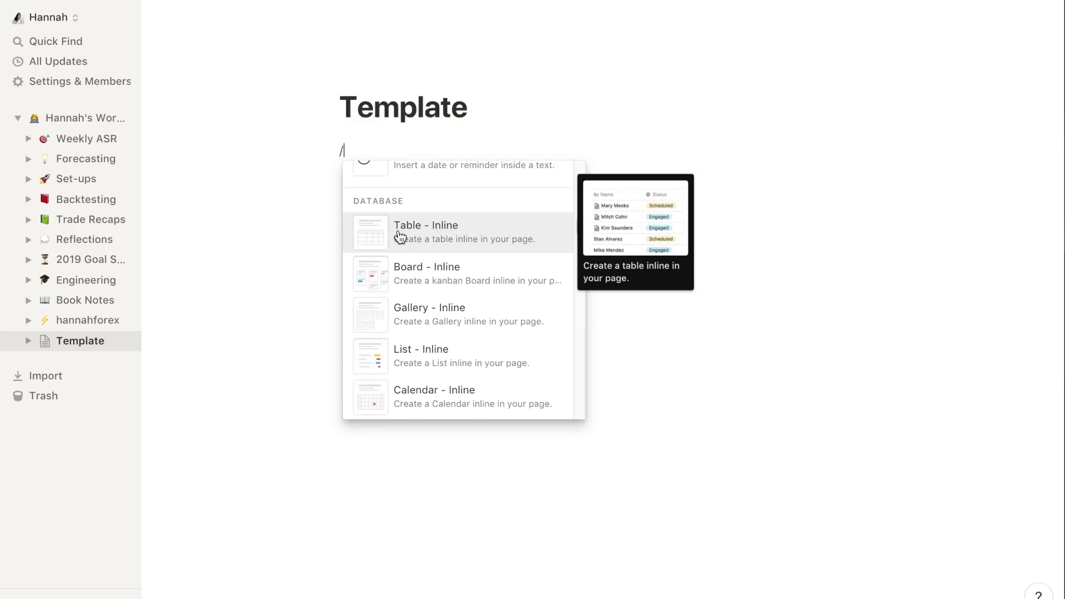
{"action": "left_click", "coordinate": [400, 236]}
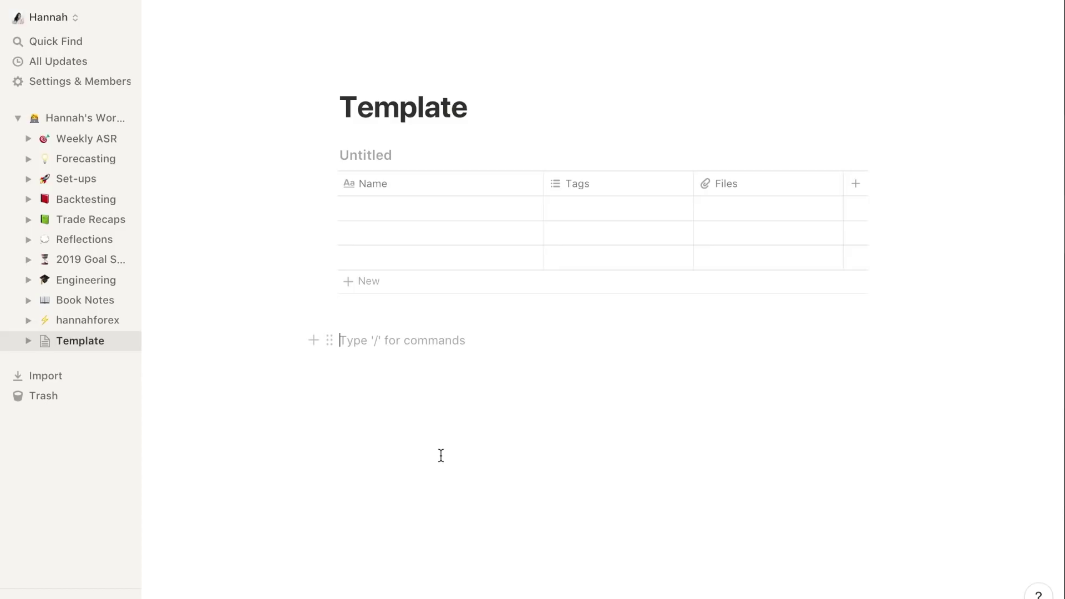
- Remove the stray text lines typed below the table
{"action": "type", "text": "g"}
{"action": "key", "text": "Return"}
{"action": "type", "text": "sd"}
{"action": "key", "text": "Return"}
{"action": "type", "text": "fg"}
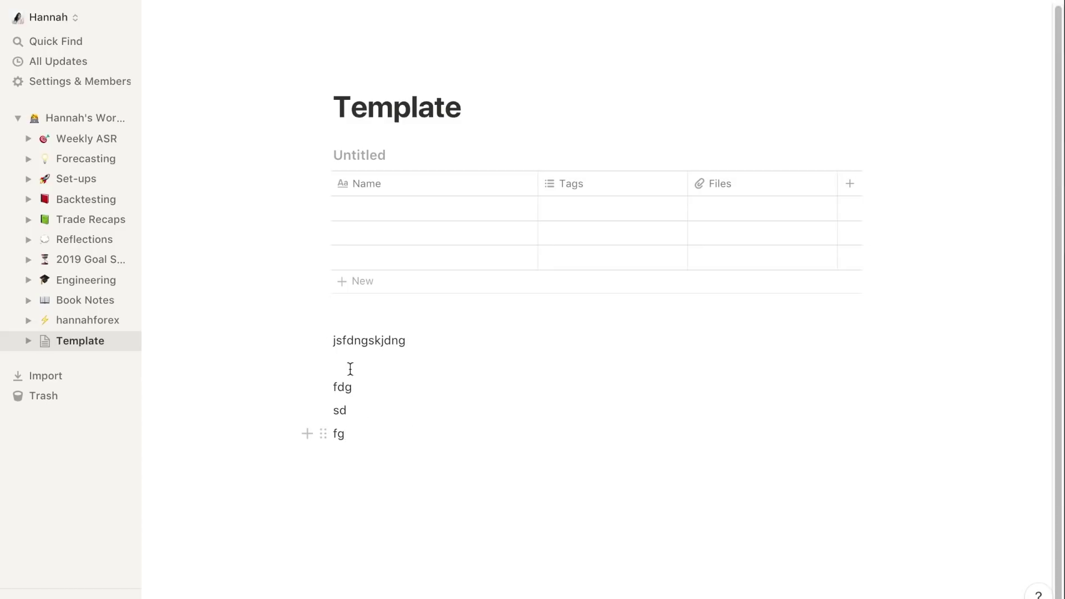
{"action": "left_click_drag", "start_coordinate": [350, 369], "coordinate": [333, 347]}
{"action": "key", "text": "BackSpace"}
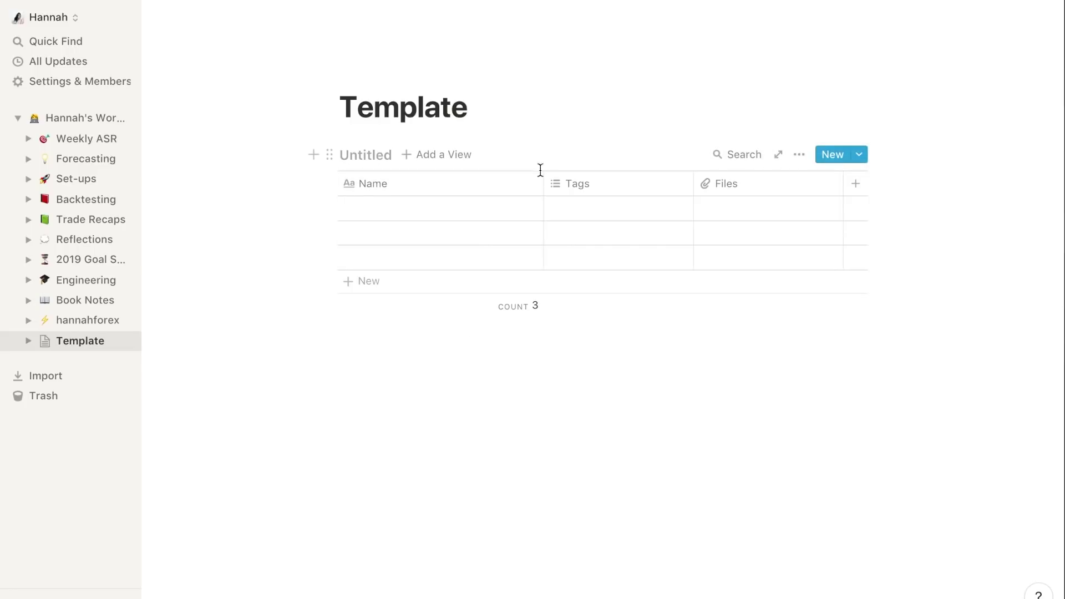
- Narrow the Name title column and rename it Pair
{"action": "left_click_drag", "start_coordinate": [541, 183], "coordinate": [387, 184]}
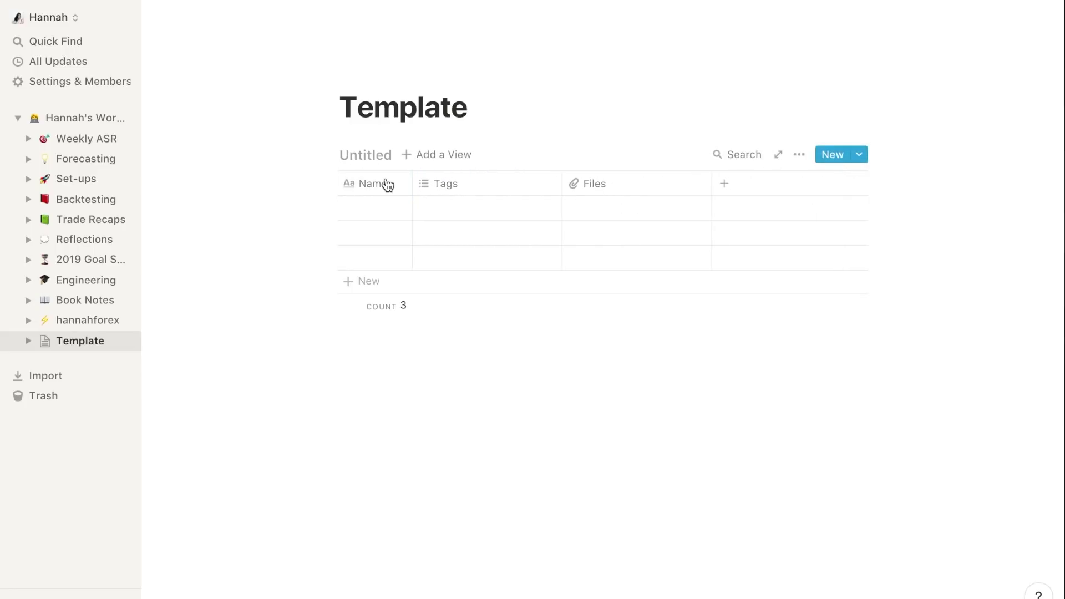
{"action": "left_click", "coordinate": [358, 182]}
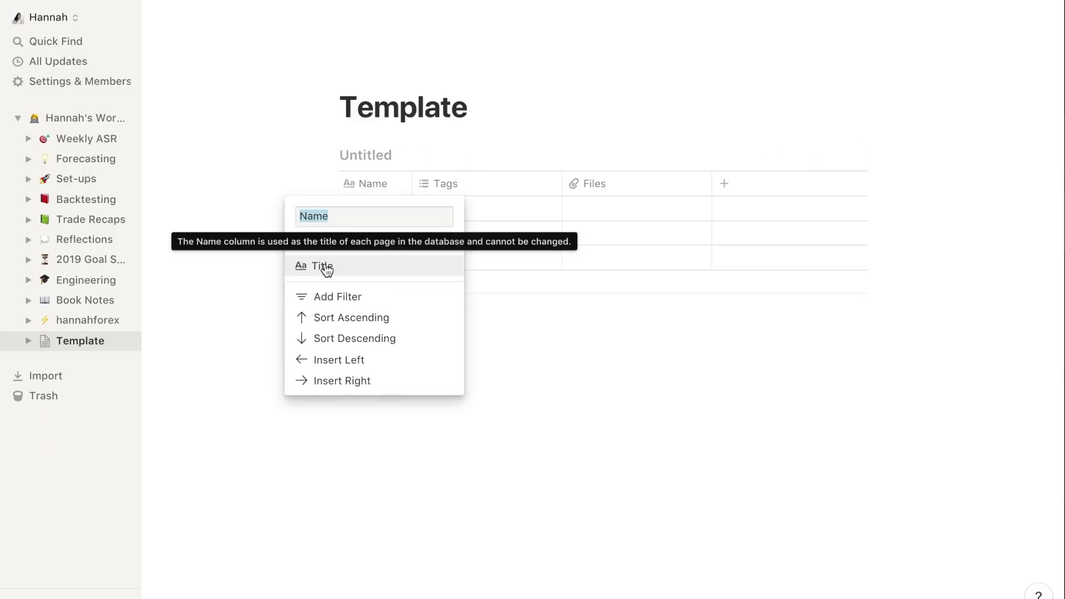
{"action": "left_click", "coordinate": [326, 269]}
{"action": "left_click", "coordinate": [336, 212]}
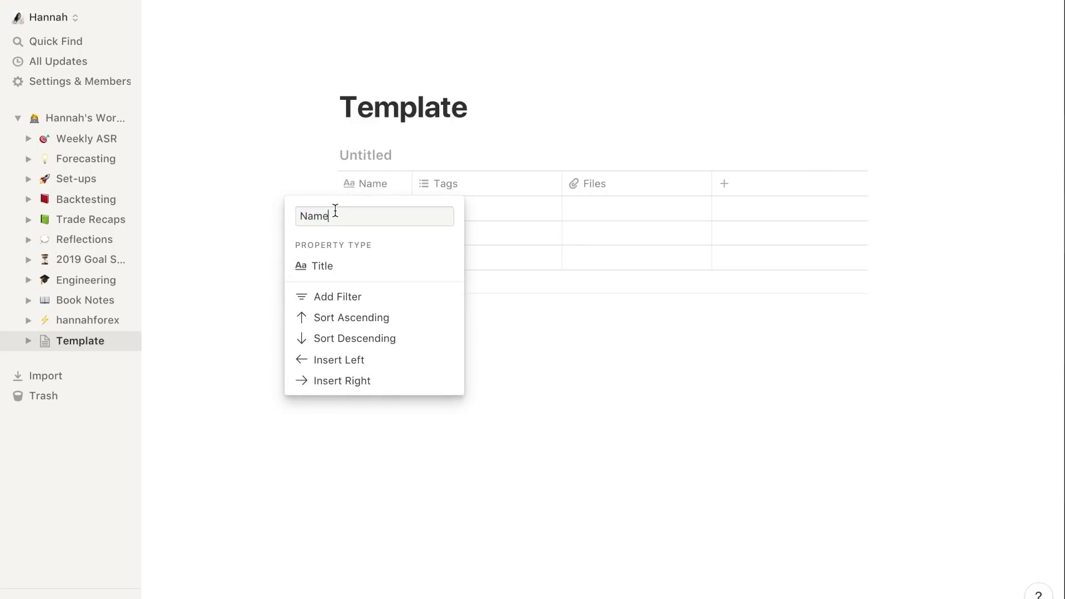
{"action": "left_click", "coordinate": [577, 379]}
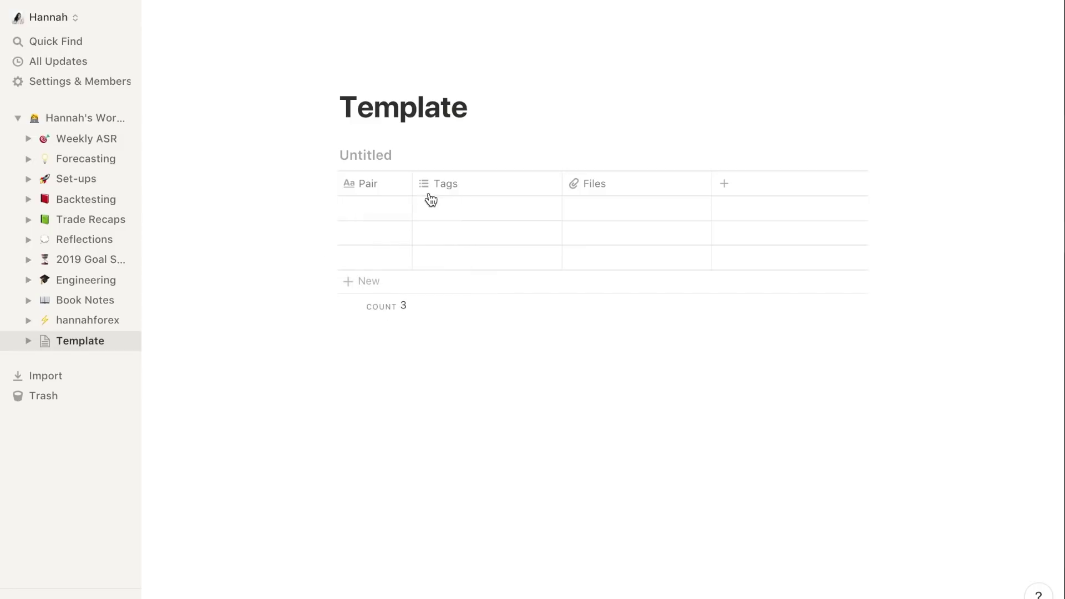
- Turn the Tags column into a single-select column named Position
{"action": "left_click", "coordinate": [449, 188]}
{"action": "mouse_move", "coordinate": [546, 276]}
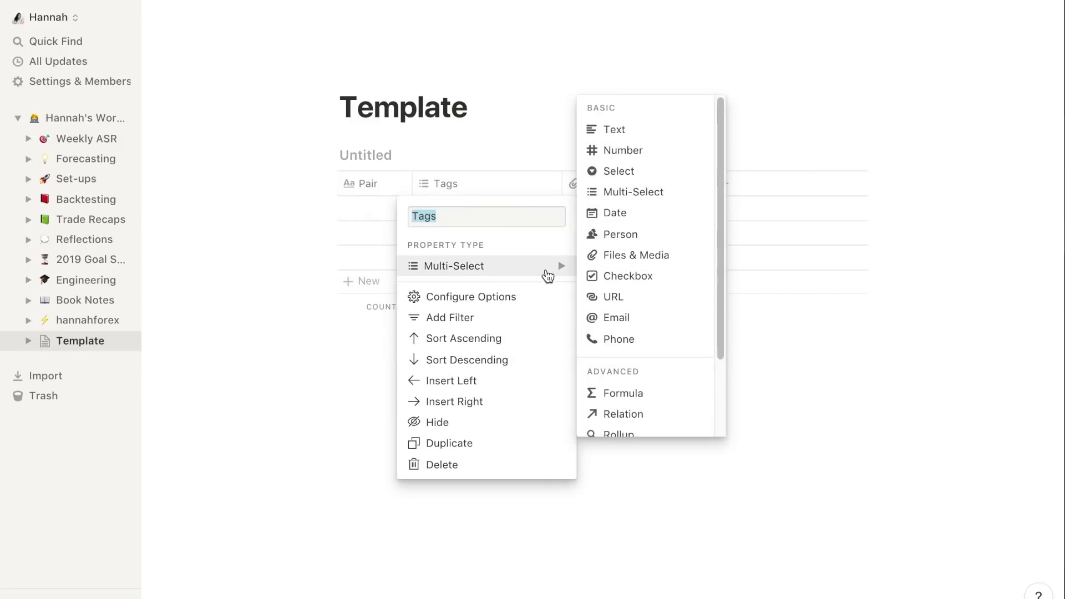
{"action": "left_click", "coordinate": [621, 172]}
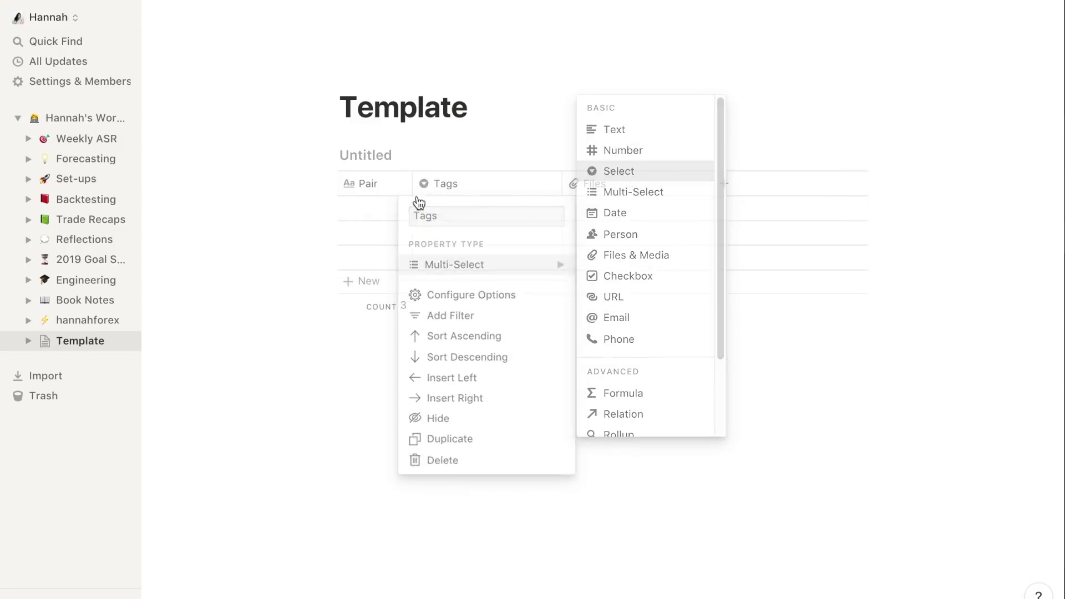
{"action": "left_click", "coordinate": [440, 182]}
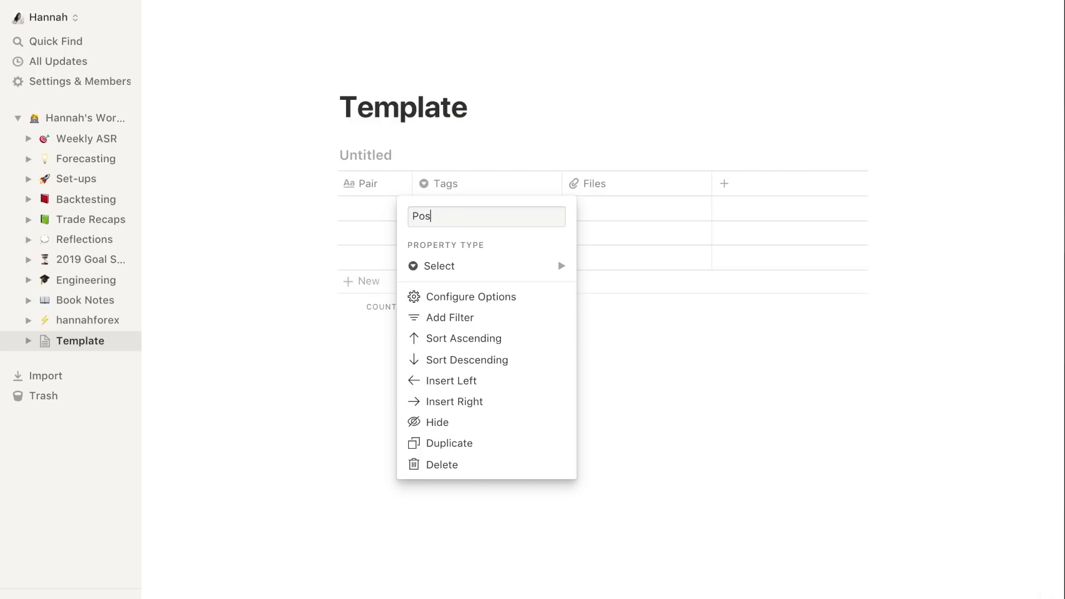
{"action": "type", "text": "Position"}
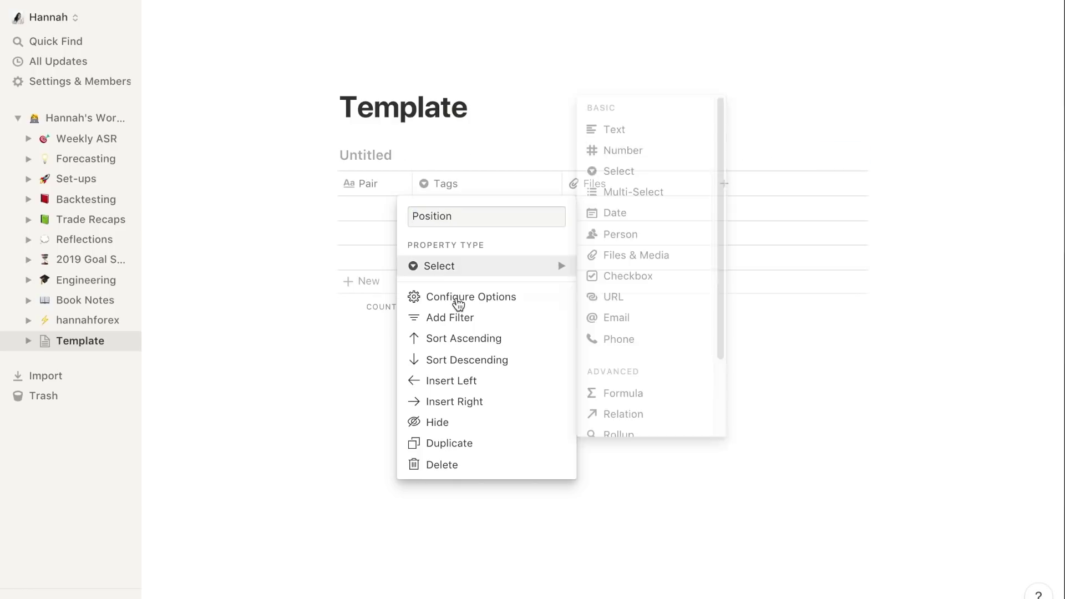
- Create Buy and Sell options in Position, leaving the first row set to Sell
{"action": "left_click", "coordinate": [458, 297]}
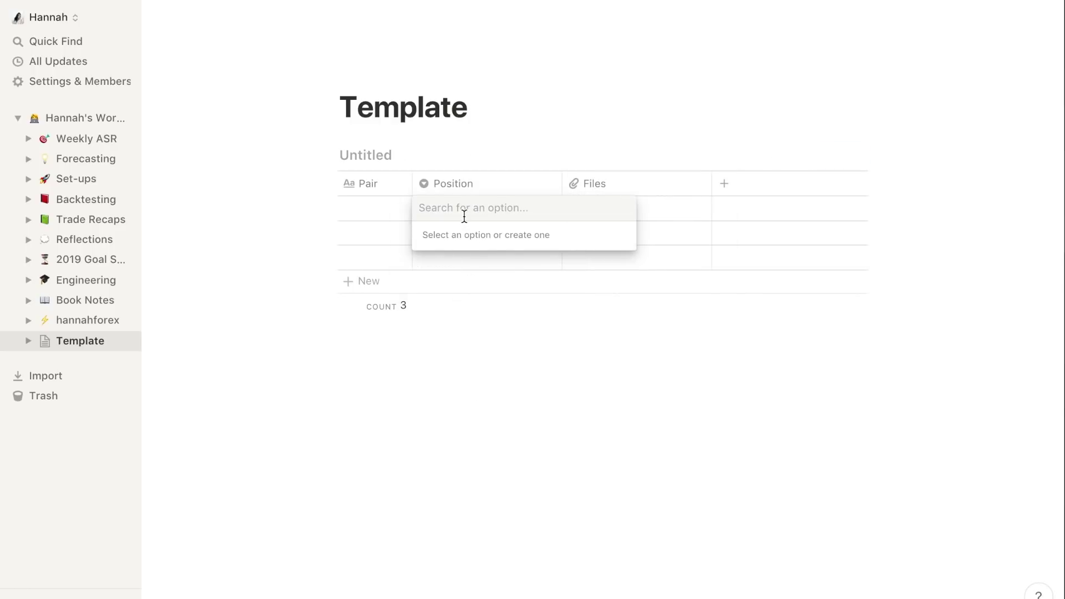
{"action": "type", "text": "Buy"}
{"action": "left_click", "coordinate": [456, 269]}
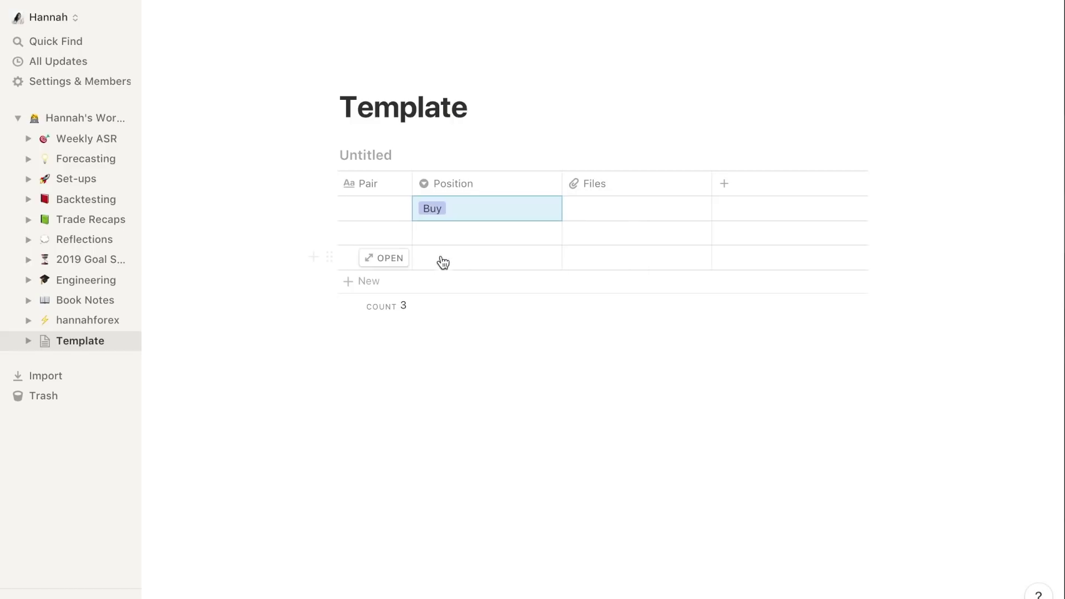
{"action": "left_click", "coordinate": [471, 215]}
{"action": "type", "text": "Sell"}
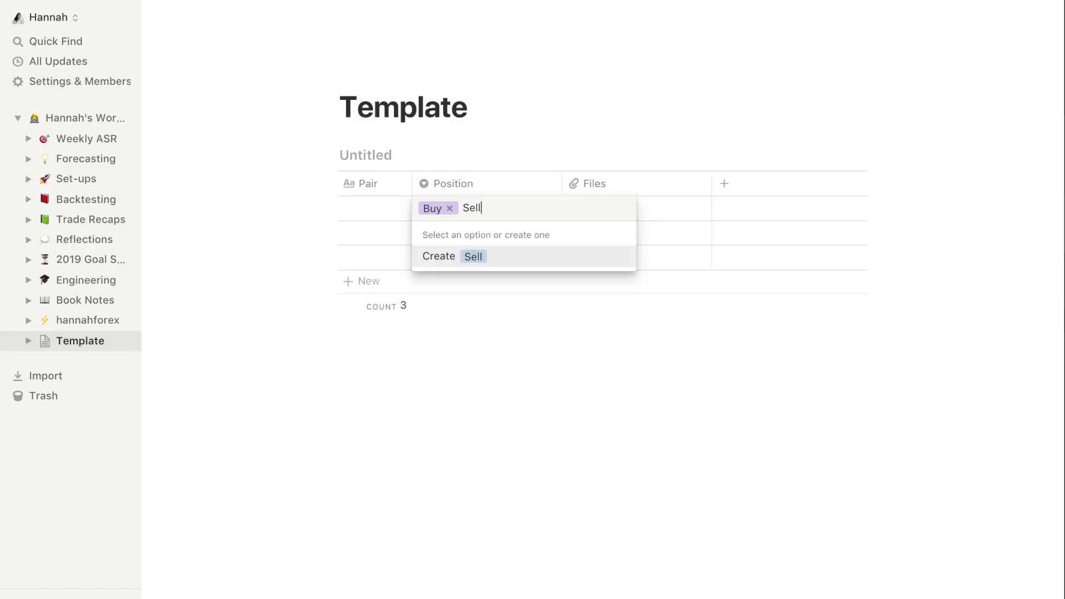
{"action": "left_click", "coordinate": [447, 258]}
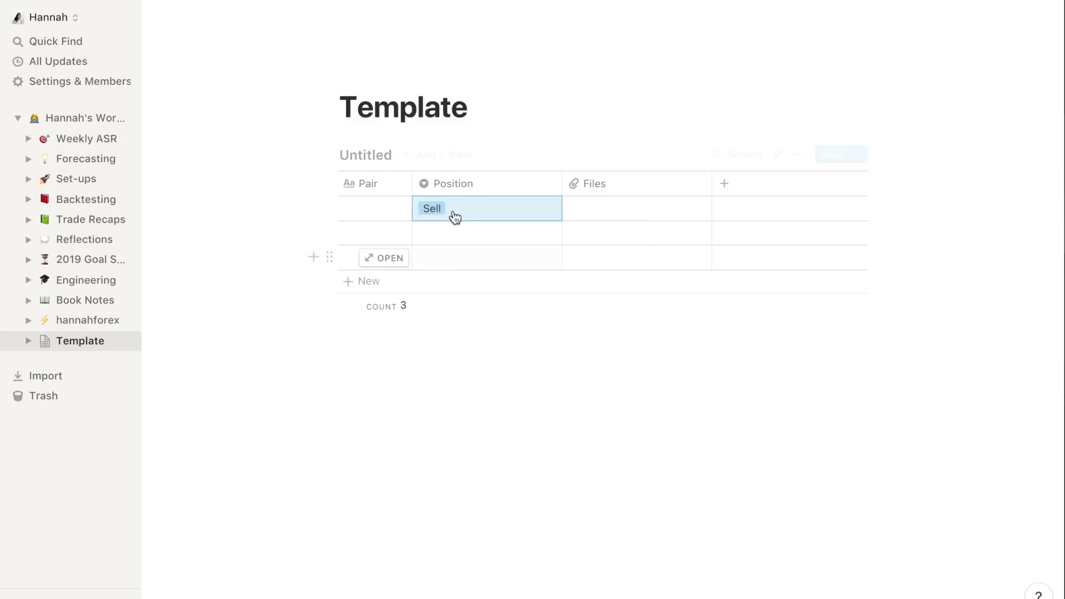
- Colour the Buy option green and Sell red, then narrow the Position column
{"action": "left_click", "coordinate": [466, 207]}
{"action": "left_click", "coordinate": [622, 260]}
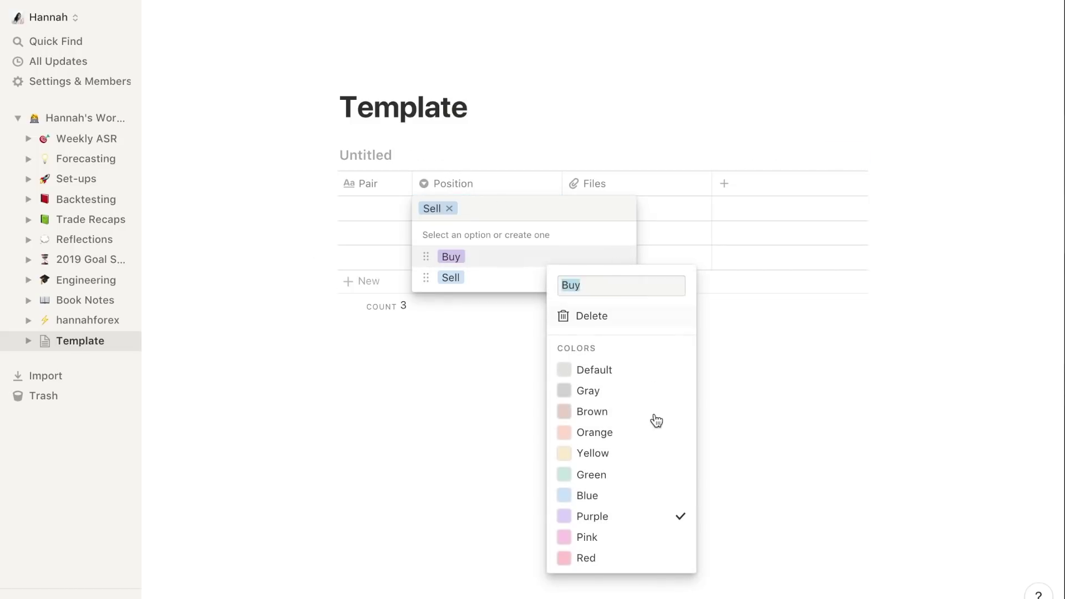
{"action": "left_click", "coordinate": [591, 474]}
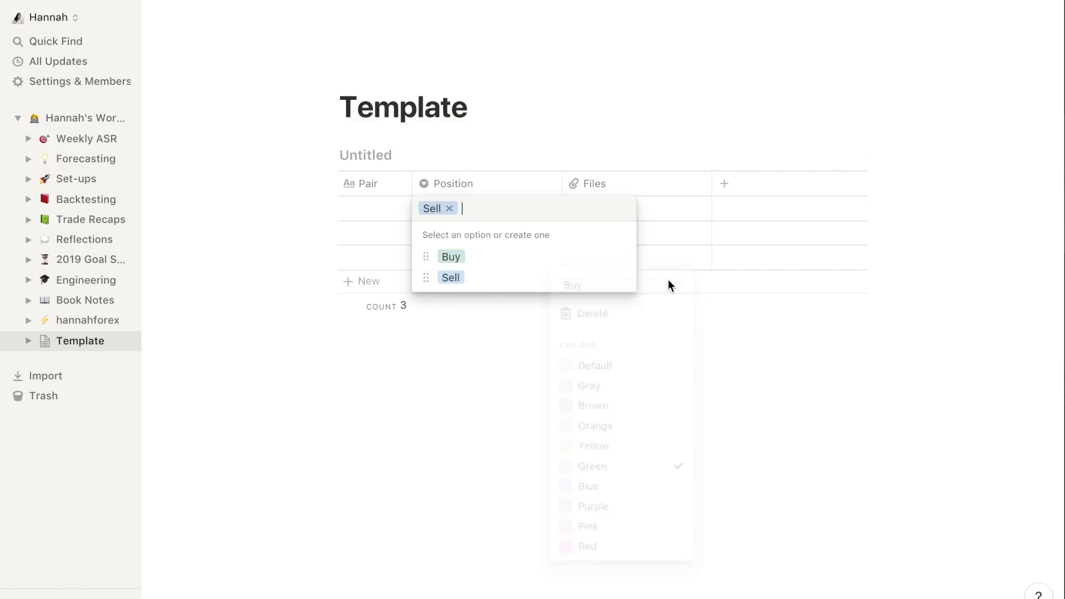
{"action": "left_click", "coordinate": [622, 279]}
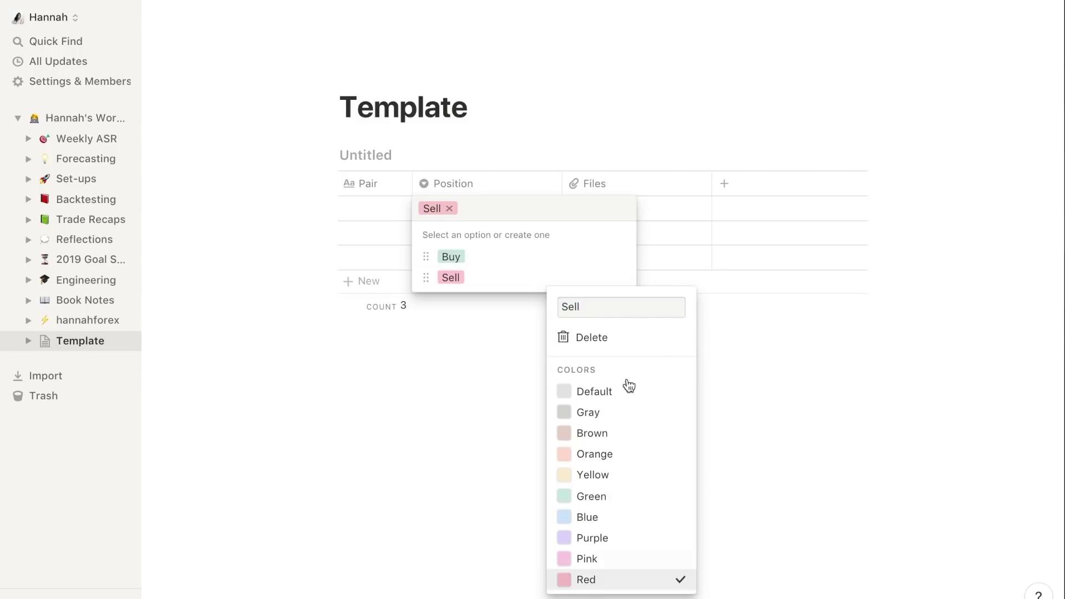
{"action": "left_click", "coordinate": [764, 411]}
{"action": "key", "text": "Escape"}
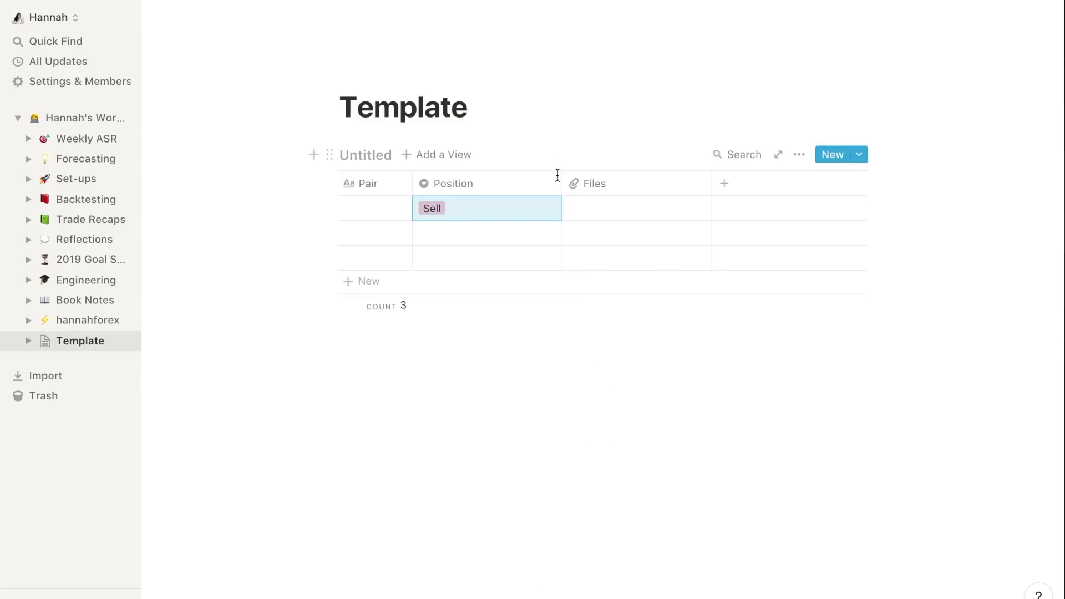
{"action": "left_click_drag", "start_coordinate": [561, 190], "coordinate": [448, 194]}
- Change the Files column to a Text property renamed Stop Size
{"action": "left_click", "coordinate": [592, 187]}
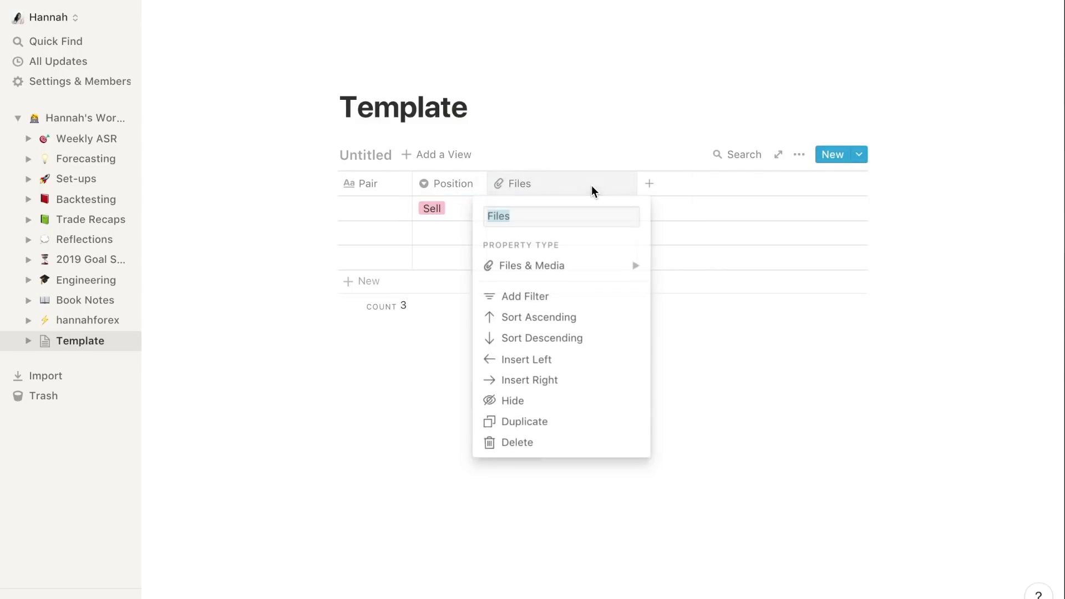
{"action": "mouse_move", "coordinate": [567, 267]}
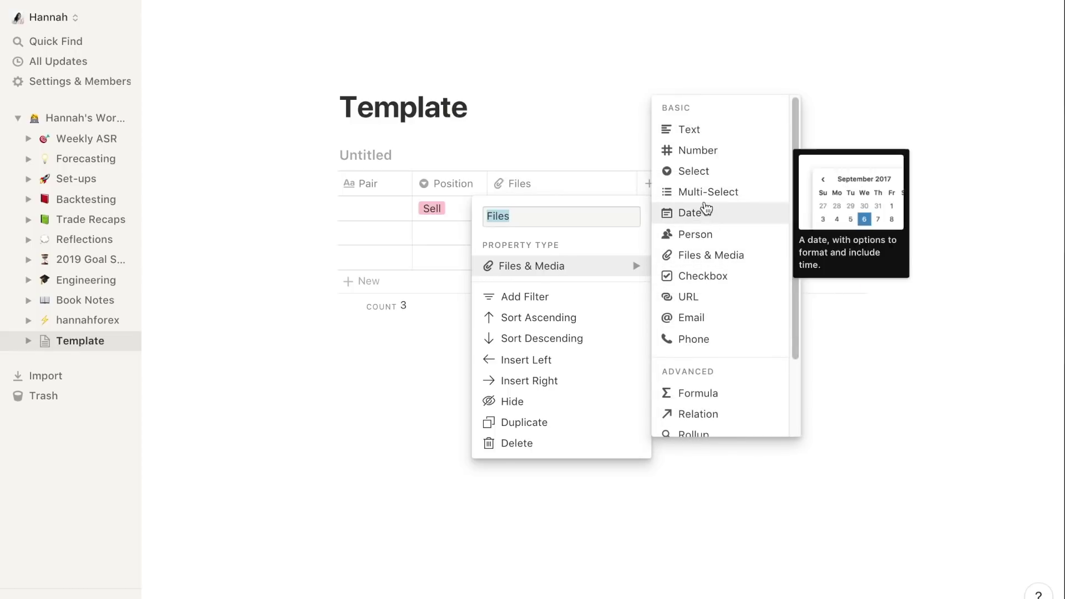
{"action": "left_click", "coordinate": [694, 133]}
{"action": "left_click", "coordinate": [522, 186]}
{"action": "type", "text": "Stop Size"}
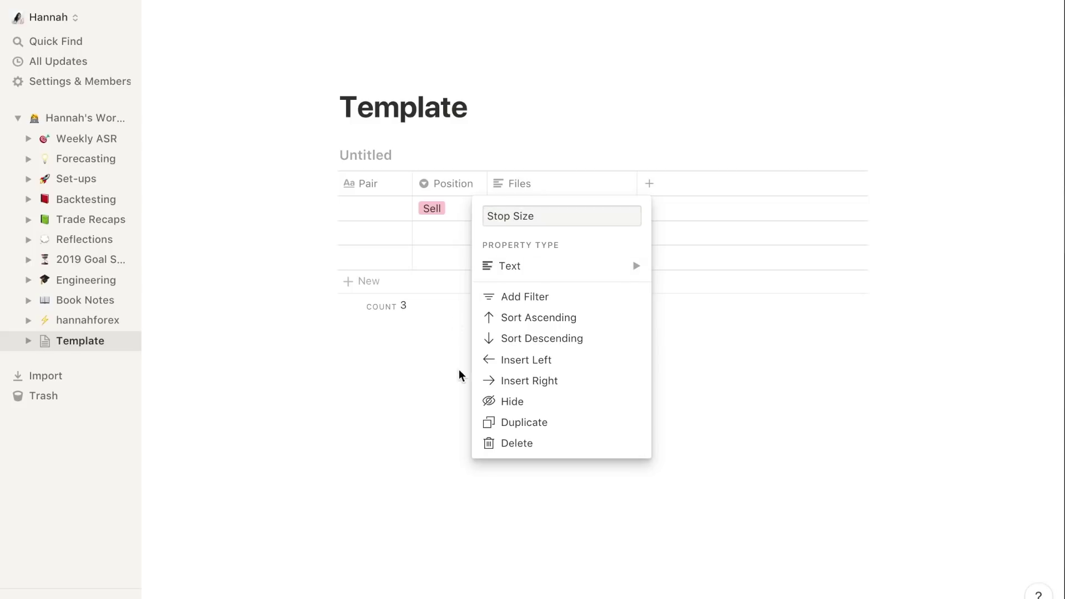
{"action": "left_click", "coordinate": [458, 369]}
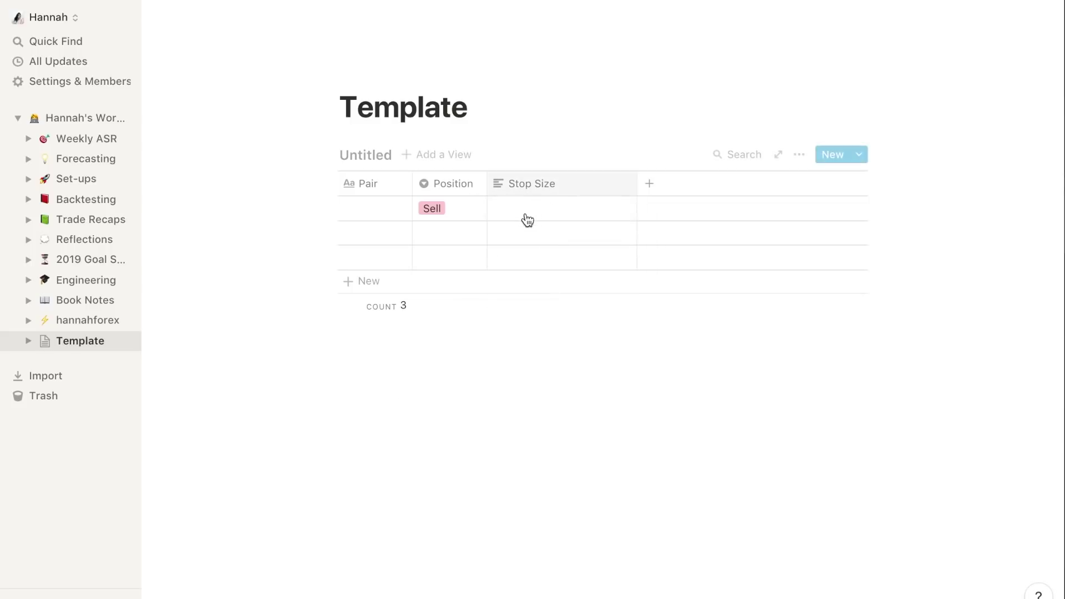
- Enter a stop size of 20 in the first row
{"action": "left_click", "coordinate": [524, 215]}
{"action": "type", "text": "10"}
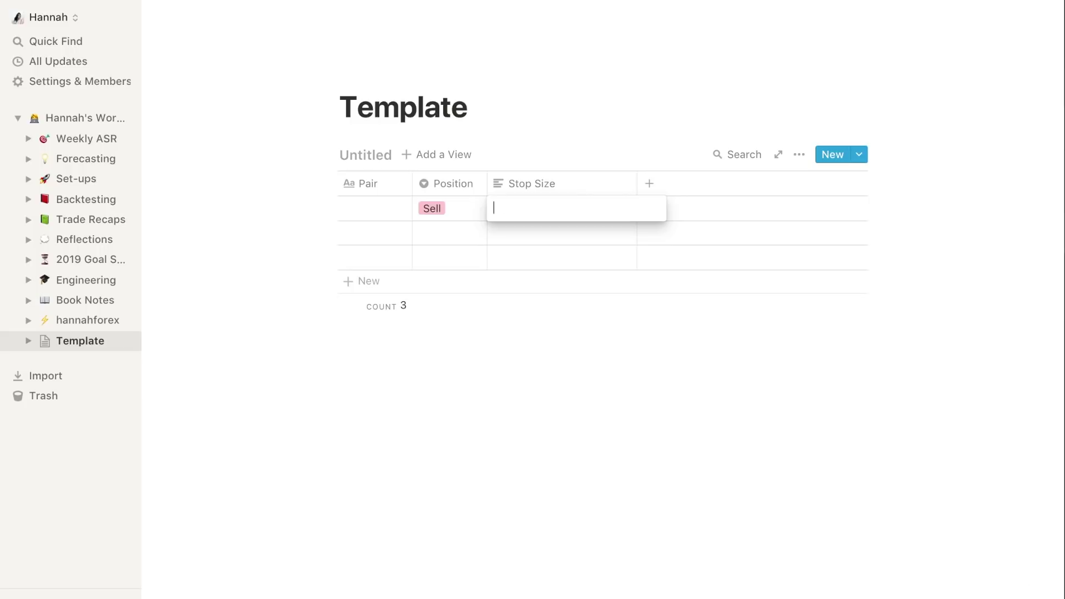
{"action": "type", "text": "20"}
{"action": "key", "text": "Escape"}
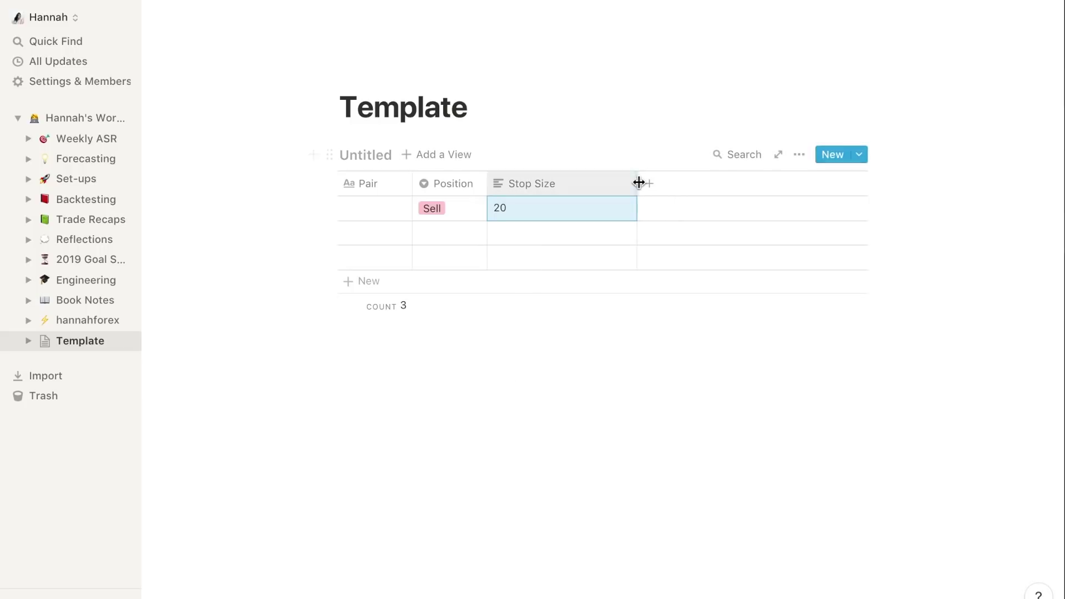
- Add a Date column named Open after a narrowed Stop Size column
{"action": "left_click_drag", "start_coordinate": [638, 183], "coordinate": [562, 187]}
{"action": "left_click", "coordinate": [575, 185]}
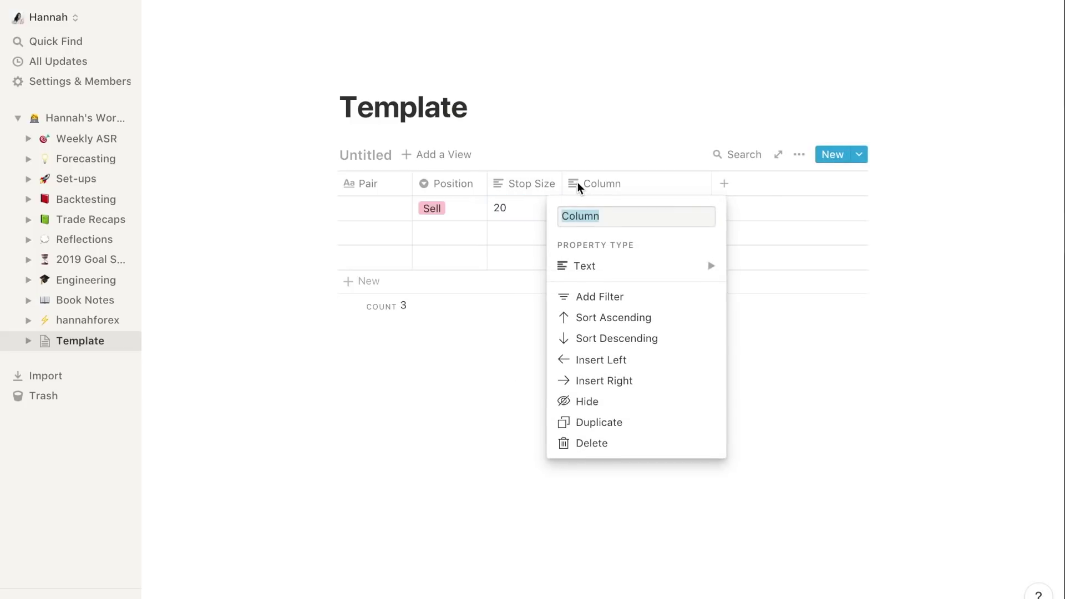
{"action": "mouse_move", "coordinate": [624, 270]}
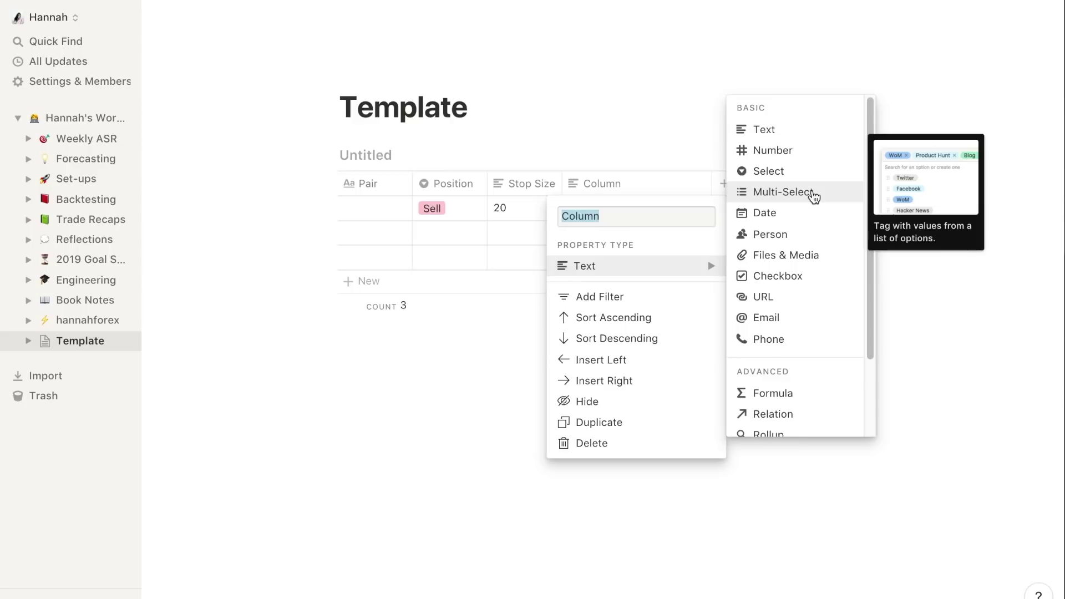
{"action": "left_click", "coordinate": [779, 214]}
{"action": "left_click", "coordinate": [604, 184]}
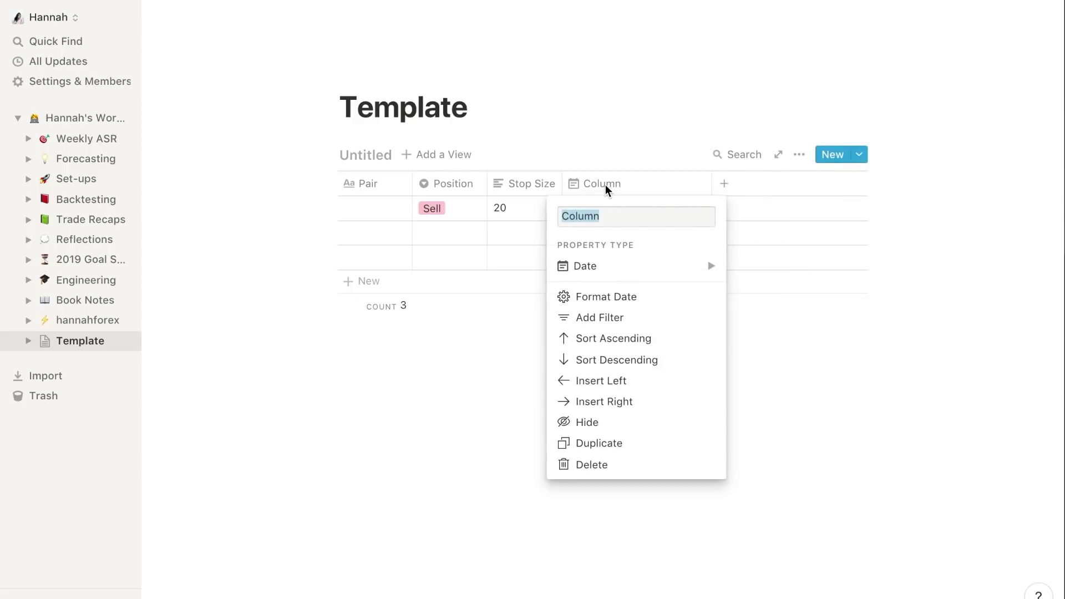
{"action": "type", "text": "Open"}
{"action": "key", "text": "Return"}
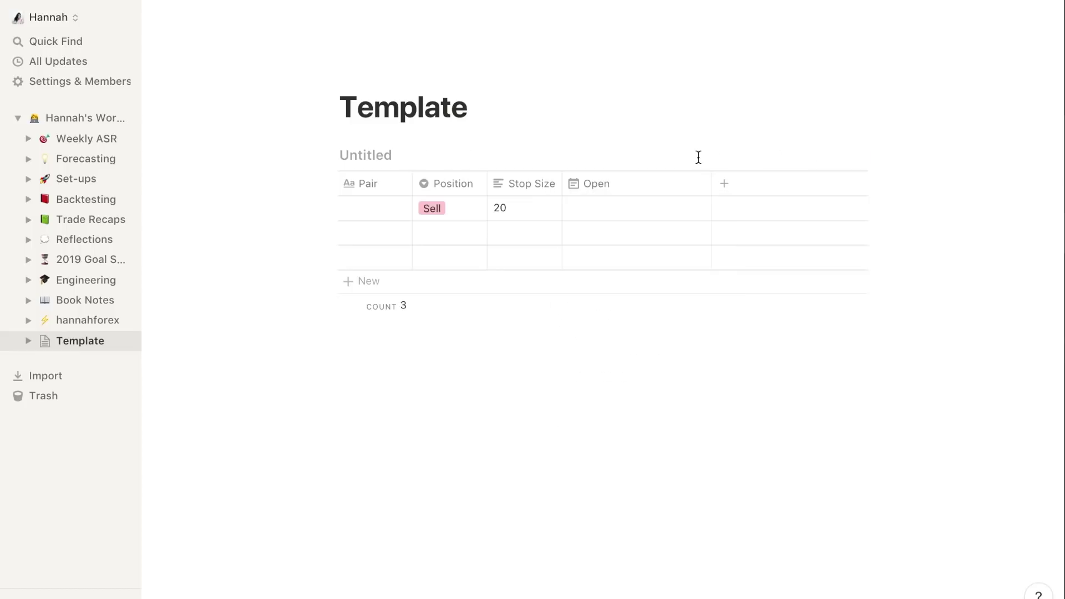
- Set the first row's Open date to Jun 09, 2019 without a time
{"action": "left_click", "coordinate": [658, 193]}
{"action": "key", "text": "Escape"}
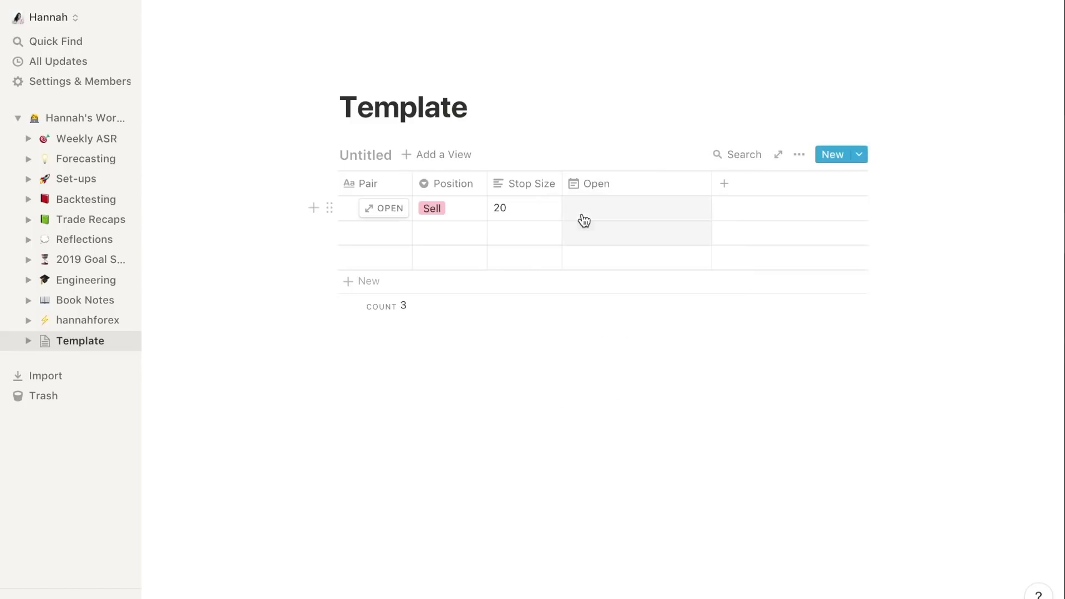
{"action": "left_click", "coordinate": [587, 228]}
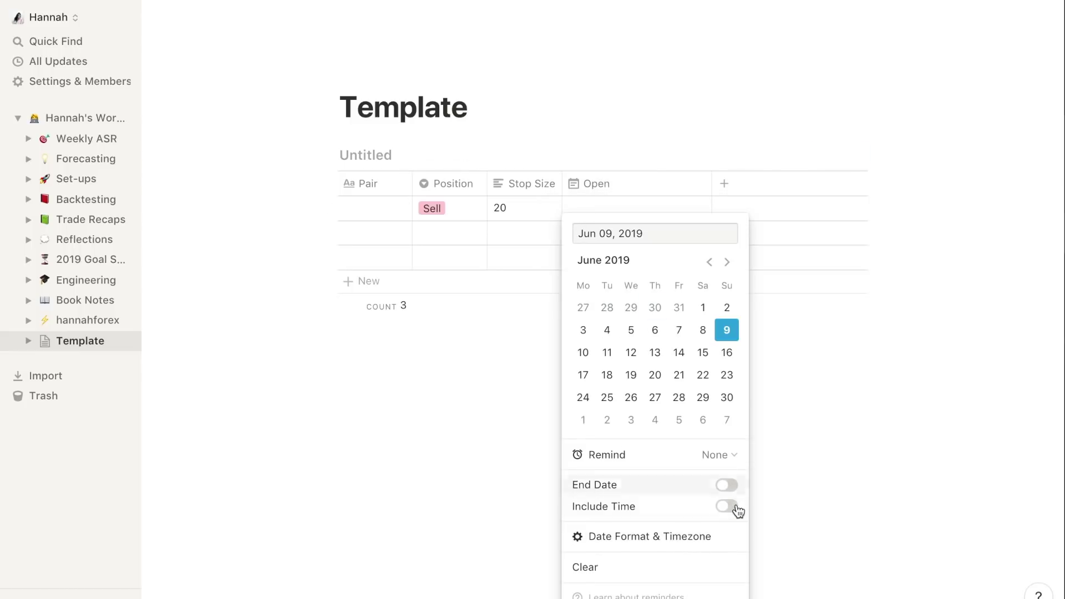
{"action": "left_click", "coordinate": [728, 507]}
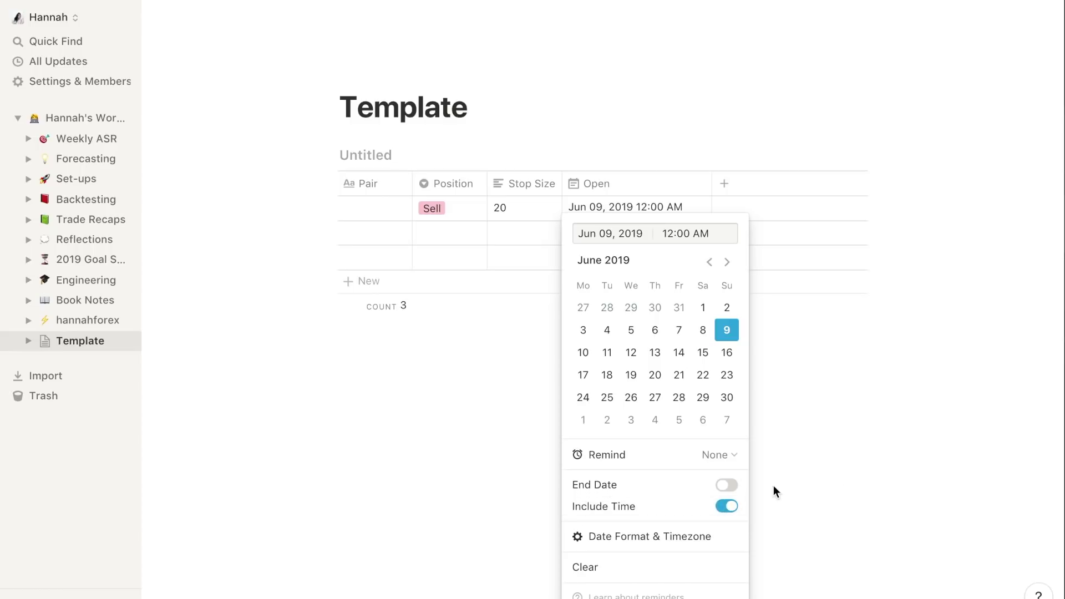
{"action": "left_click", "coordinate": [728, 507]}
{"action": "left_click", "coordinate": [842, 504]}
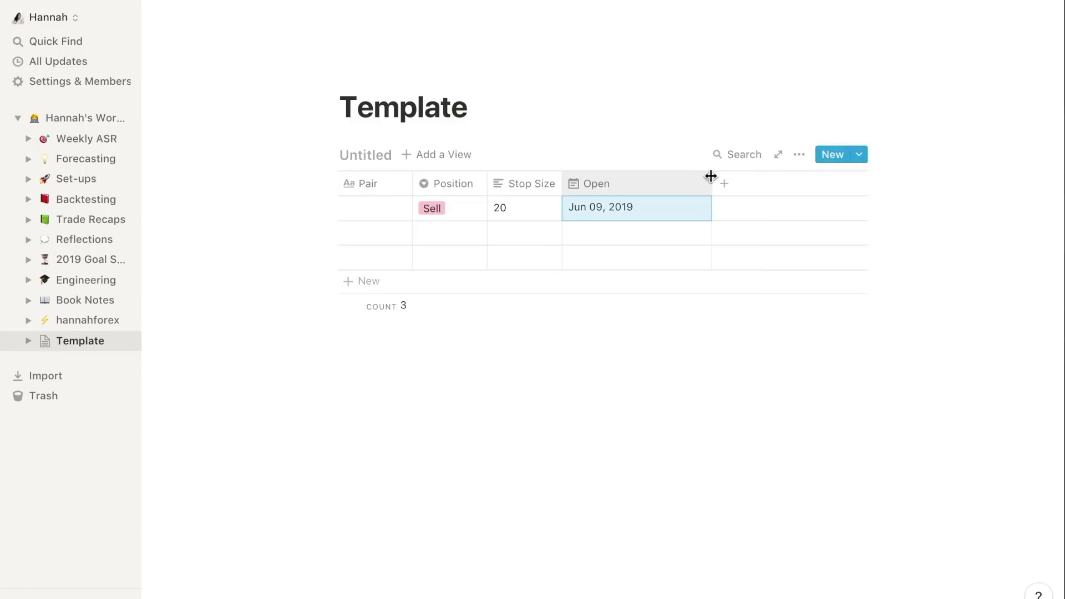
{"action": "left_click_drag", "start_coordinate": [711, 176], "coordinate": [650, 183]}
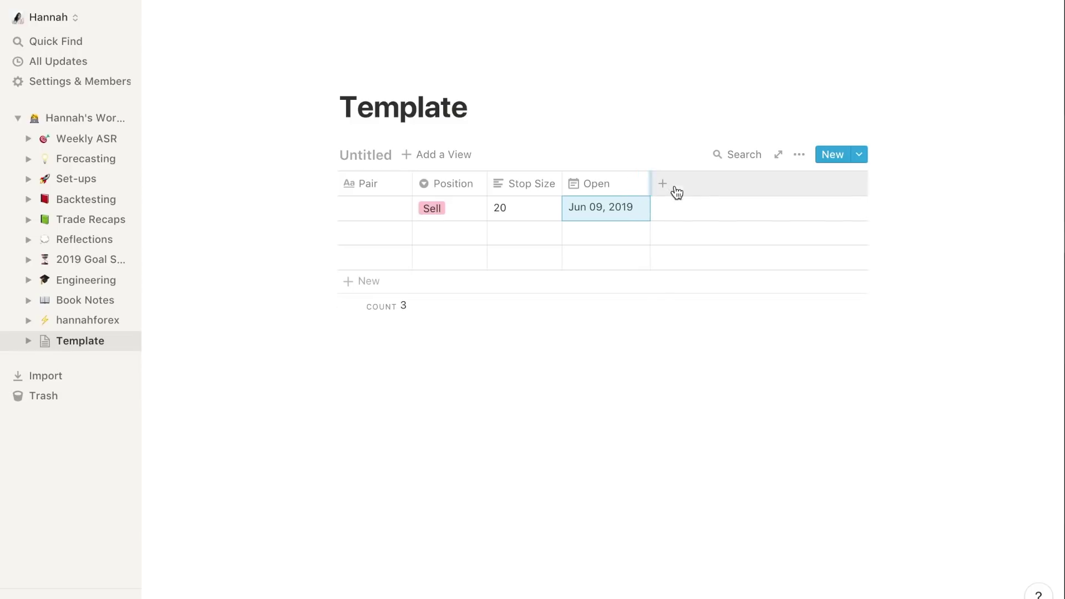
- Add a second Date column named Close
{"action": "left_click", "coordinate": [663, 188]}
{"action": "left_click", "coordinate": [727, 267]}
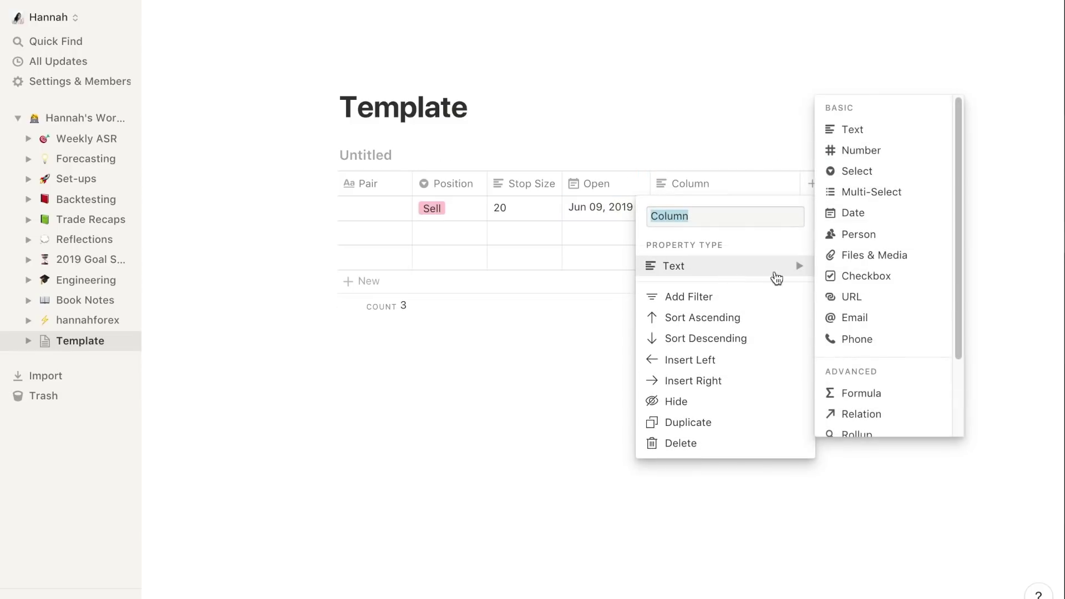
{"action": "left_click", "coordinate": [864, 222]}
{"action": "left_click", "coordinate": [700, 181]}
{"action": "type", "text": "Close"}
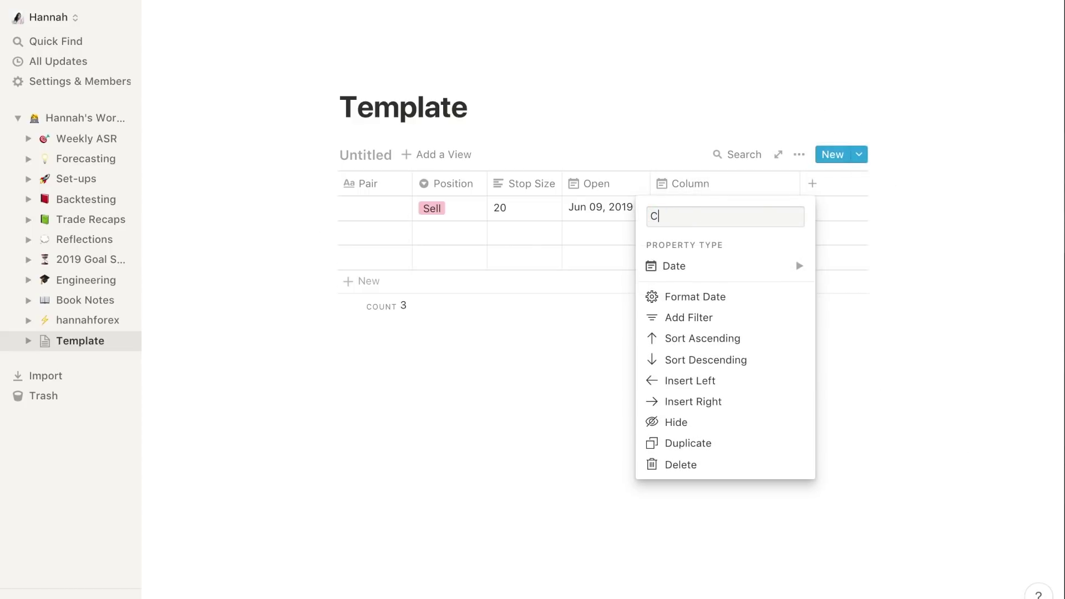
{"action": "left_click", "coordinate": [477, 378]}
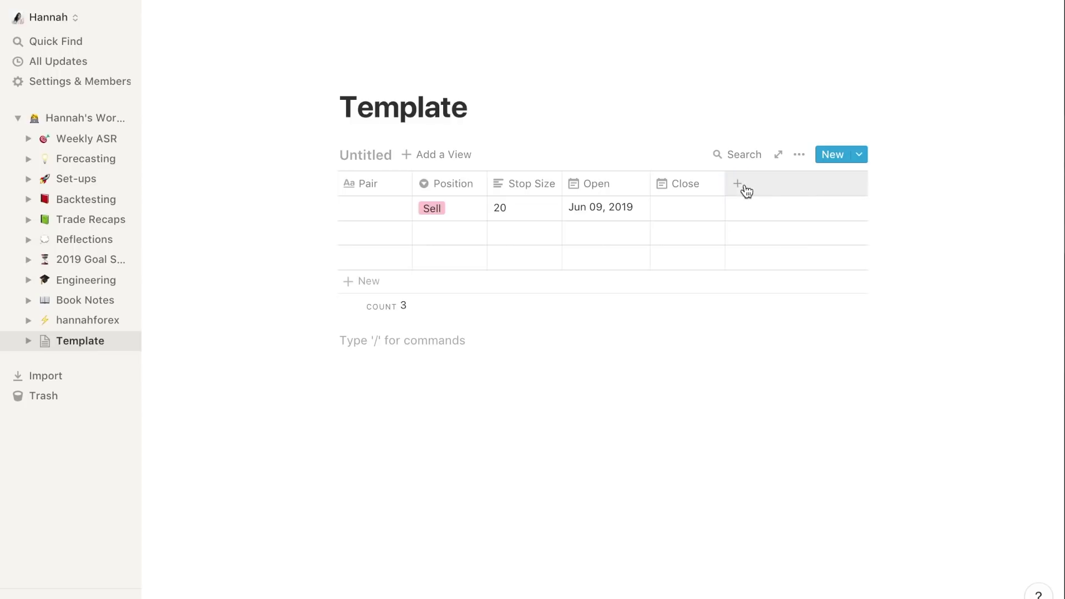
- Add a Number column named P/L with a Sum total in its footer
{"action": "left_click", "coordinate": [730, 183]}
{"action": "mouse_move", "coordinate": [752, 265]}
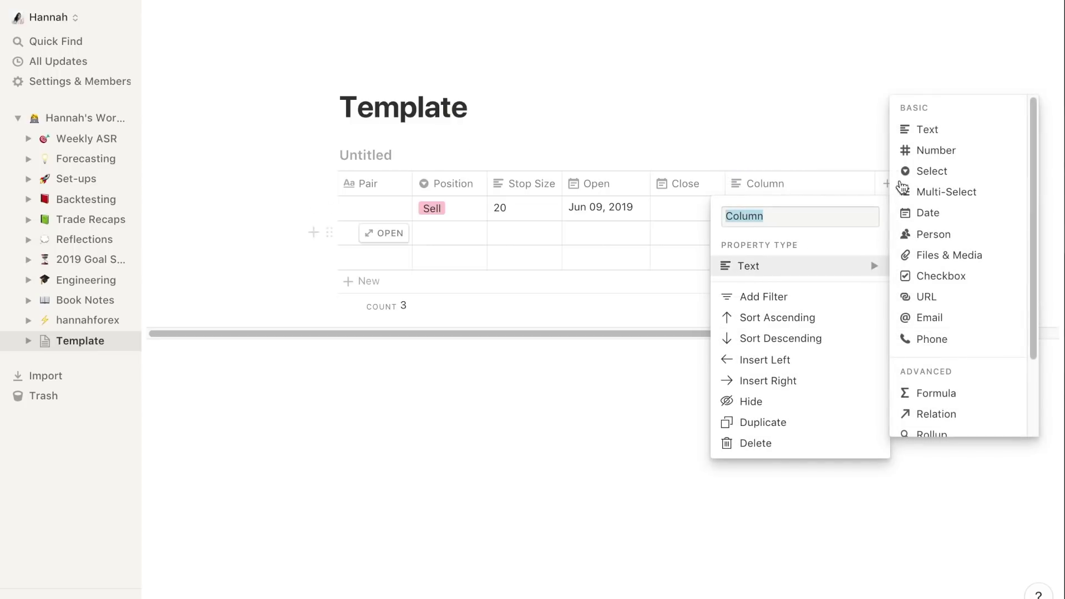
{"action": "left_click", "coordinate": [915, 150]}
{"action": "left_click", "coordinate": [780, 185]}
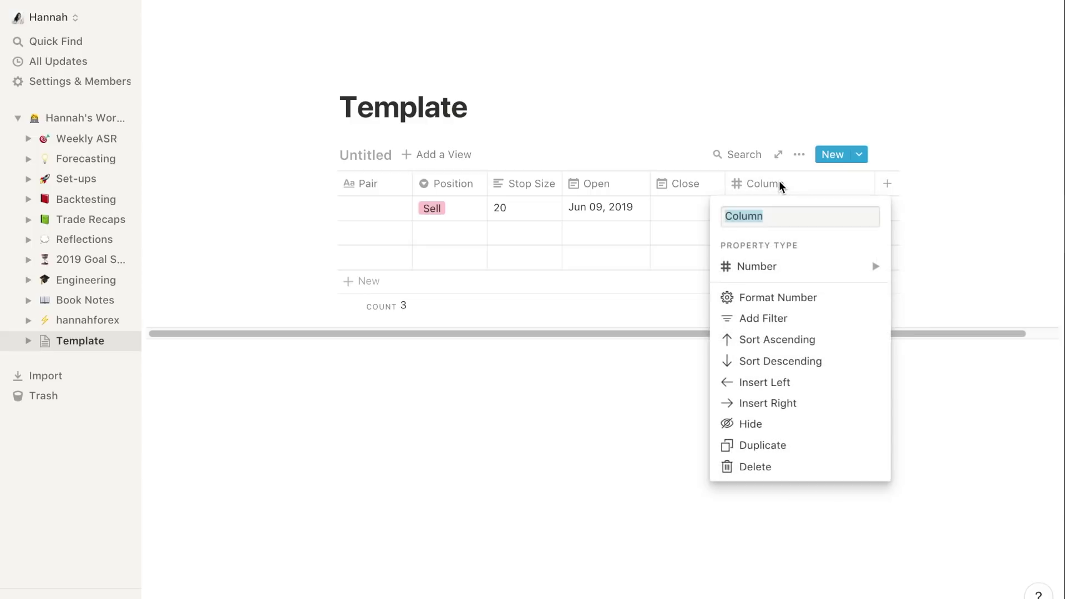
{"action": "type", "text": "P/L"}
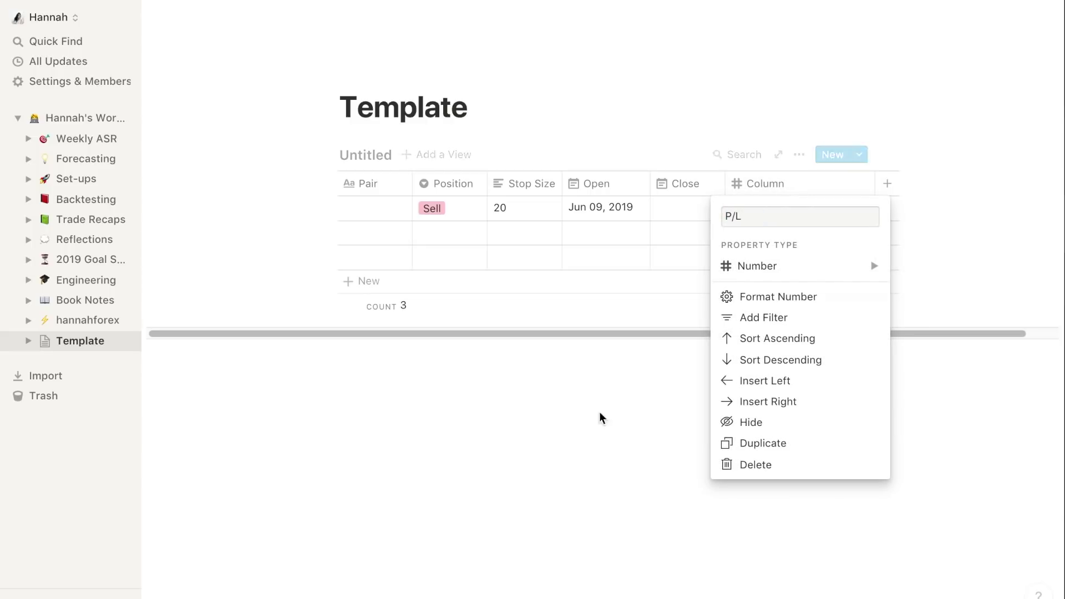
{"action": "key", "text": "Return"}
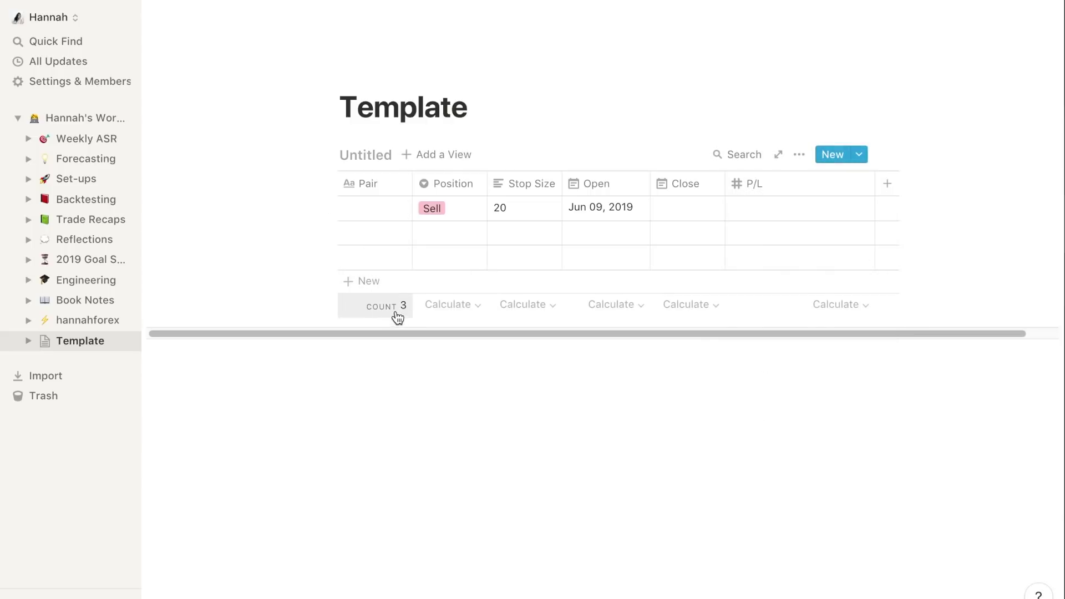
{"action": "left_click", "coordinate": [815, 304]}
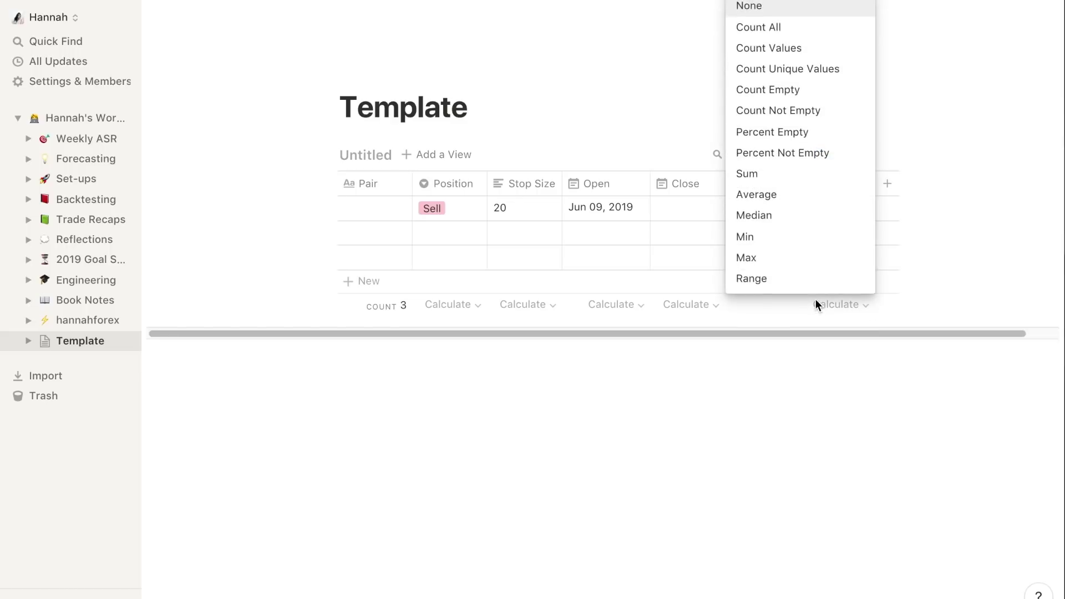
{"action": "left_click", "coordinate": [754, 175]}
- Add a single-select column named Pattern after P/L
{"action": "left_click", "coordinate": [888, 184]}
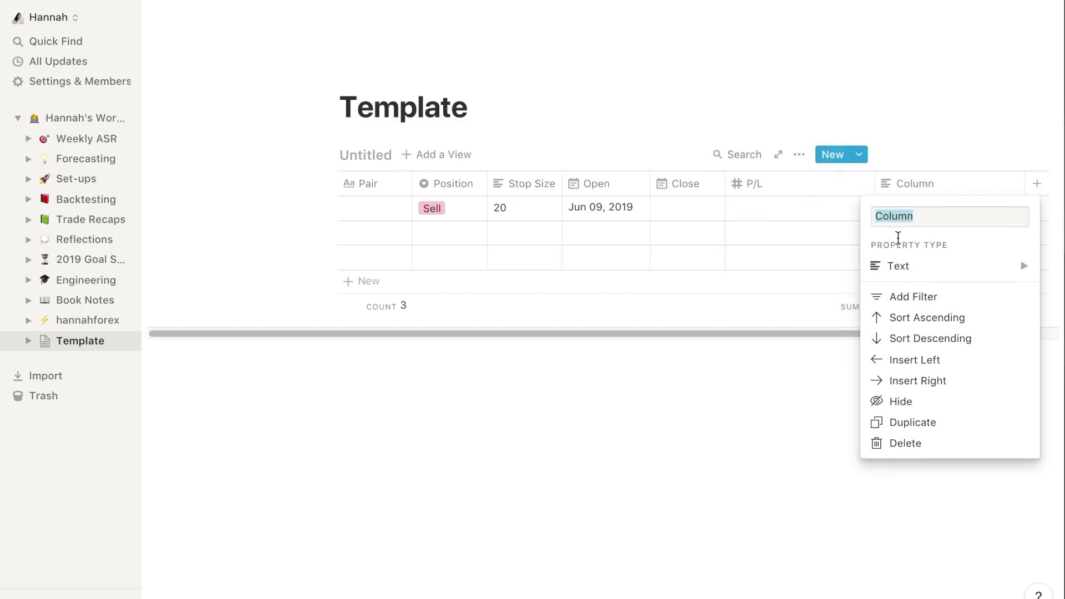
{"action": "mouse_move", "coordinate": [923, 270]}
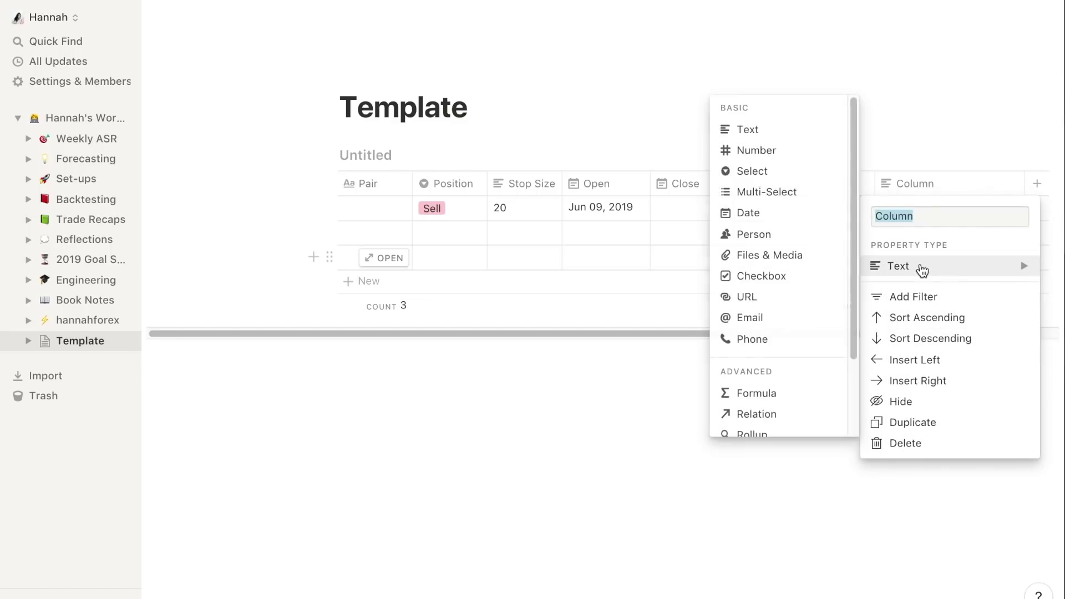
{"action": "left_click", "coordinate": [754, 172]}
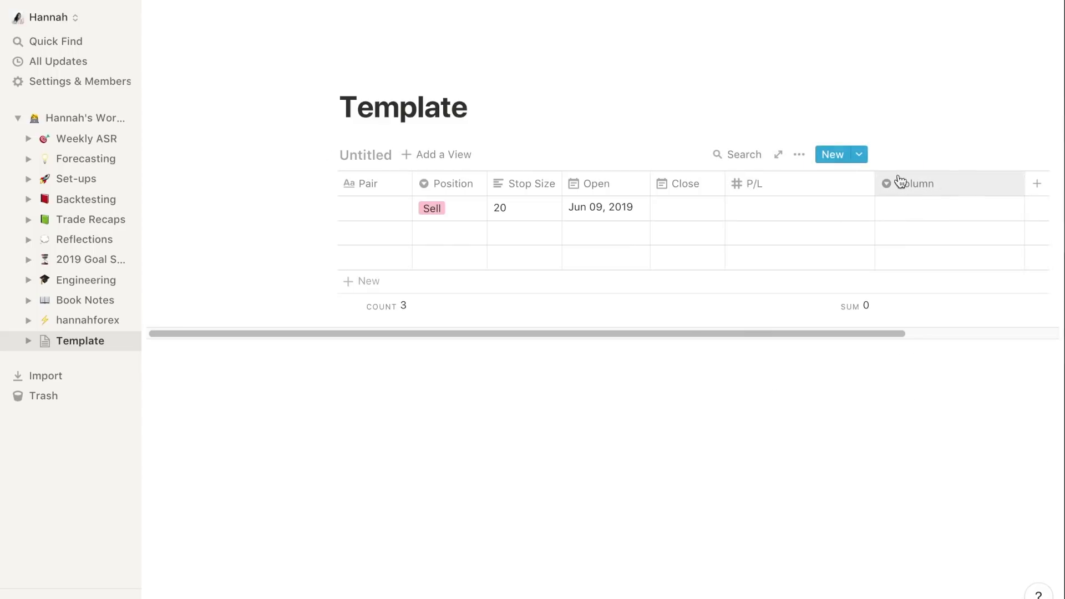
{"action": "left_click_drag", "start_coordinate": [875, 183], "coordinate": [800, 185]}
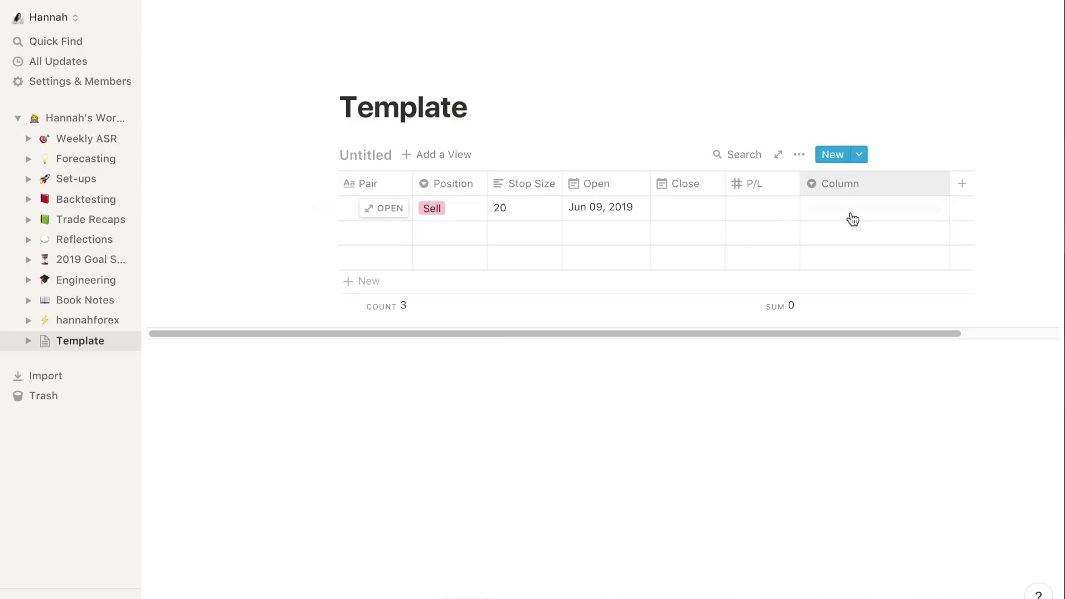
{"action": "left_click", "coordinate": [847, 184]}
{"action": "type", "text": "P"}
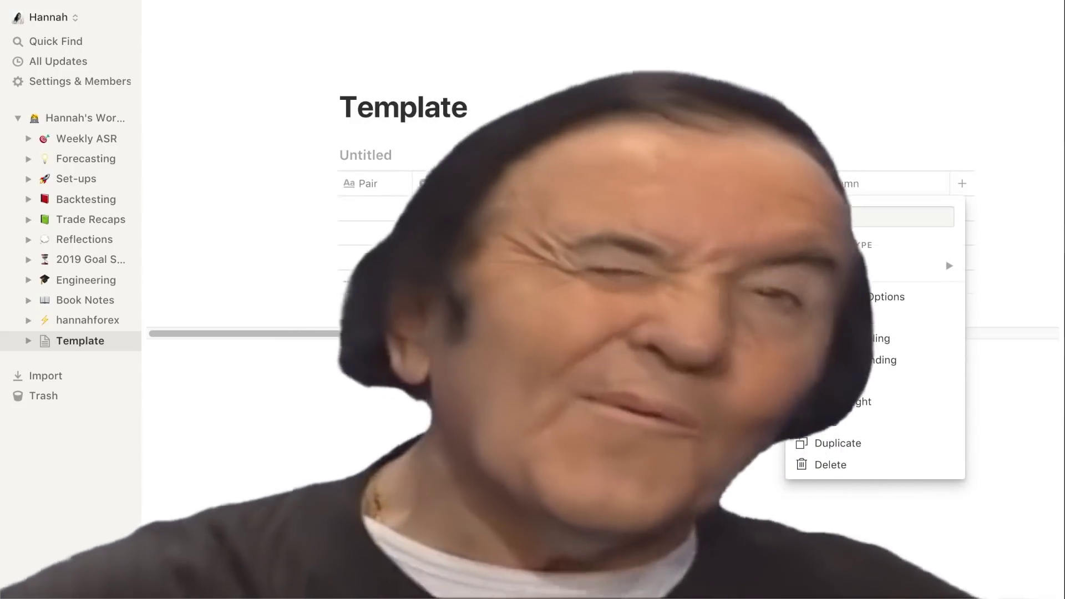
{"action": "type", "text": "attern"}
{"action": "key", "text": "Return"}
- Add a multi-select column named Confirmation
{"action": "left_click", "coordinate": [962, 183]}
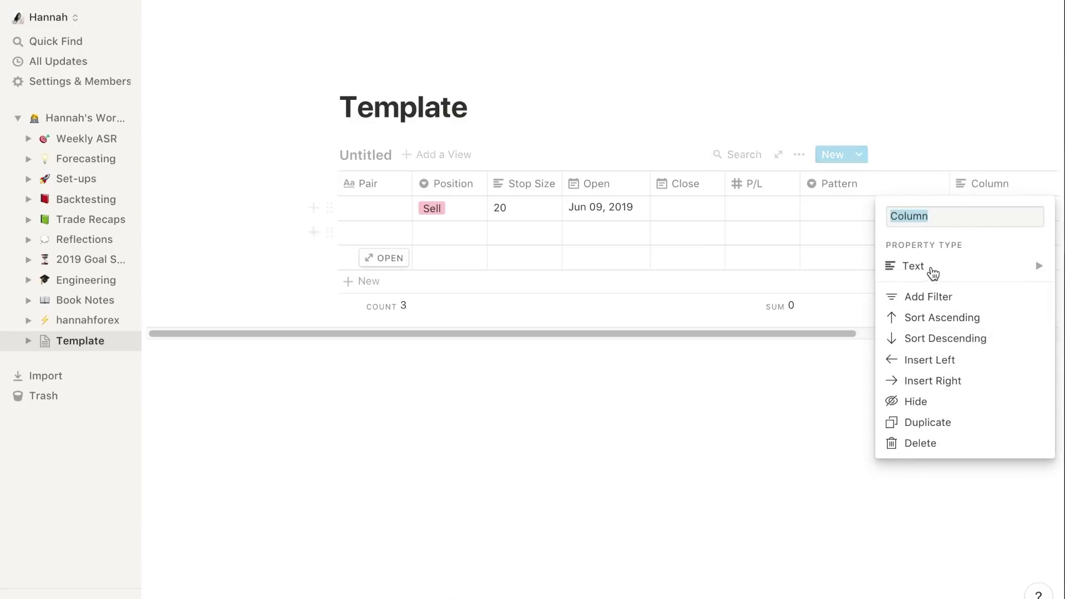
{"action": "mouse_move", "coordinate": [933, 272]}
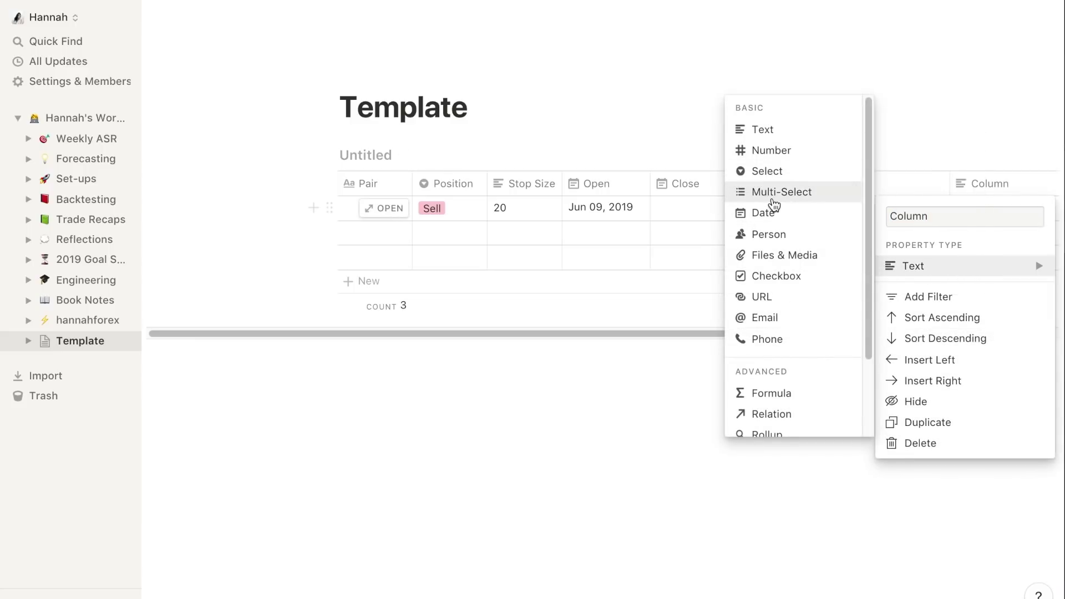
{"action": "left_click", "coordinate": [774, 192]}
{"action": "left_click", "coordinate": [1000, 183]}
{"action": "type", "text": "C"}
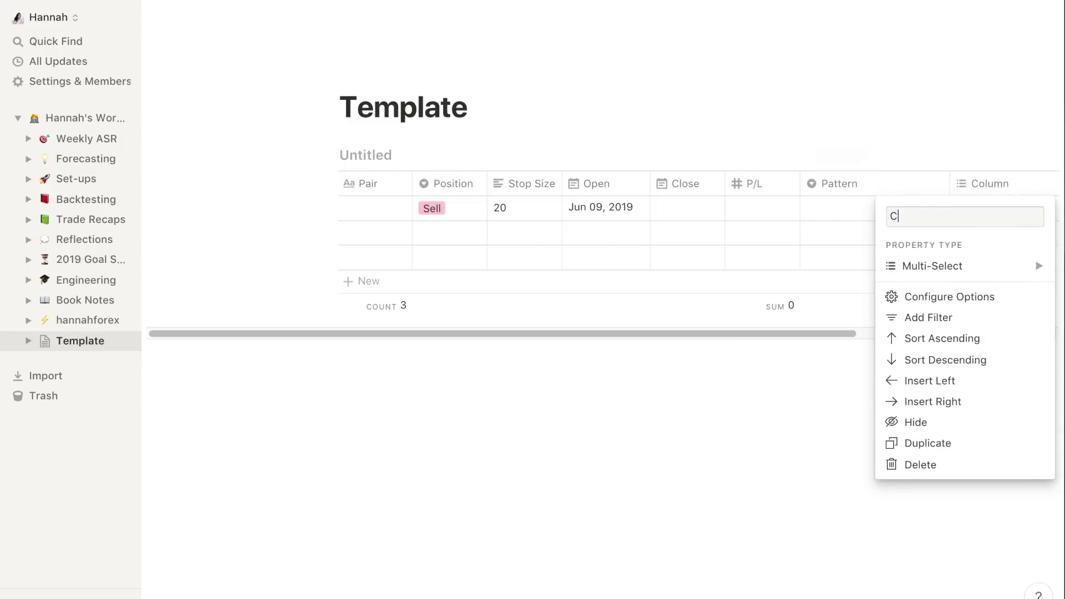
{"action": "type", "text": "onfirmation"}
{"action": "left_click", "coordinate": [789, 490]}
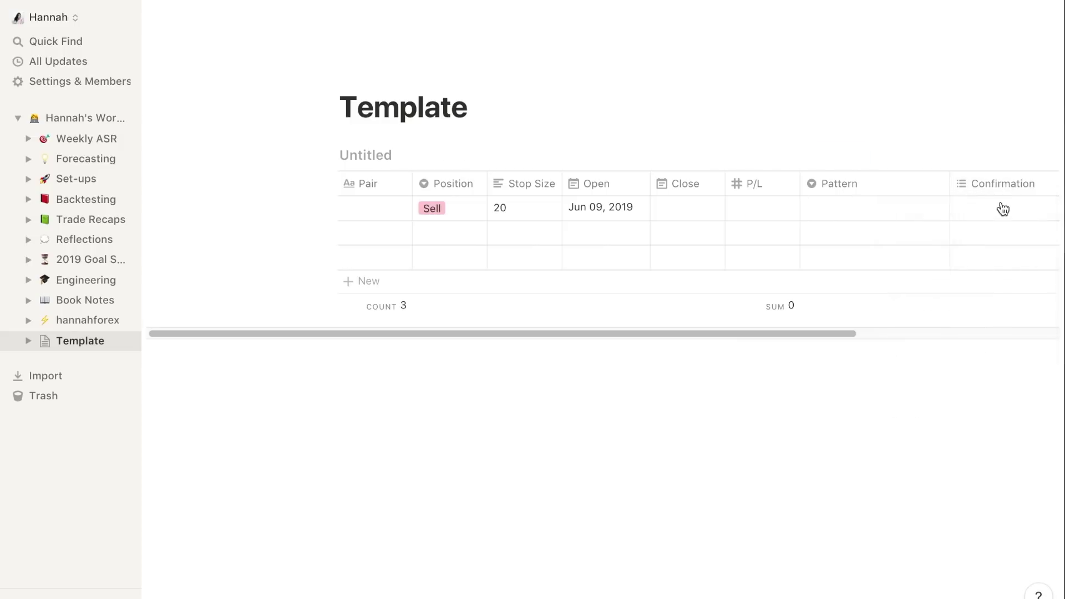
- Set the sample row's Pattern to a new Flag option
{"action": "left_click", "coordinate": [822, 209]}
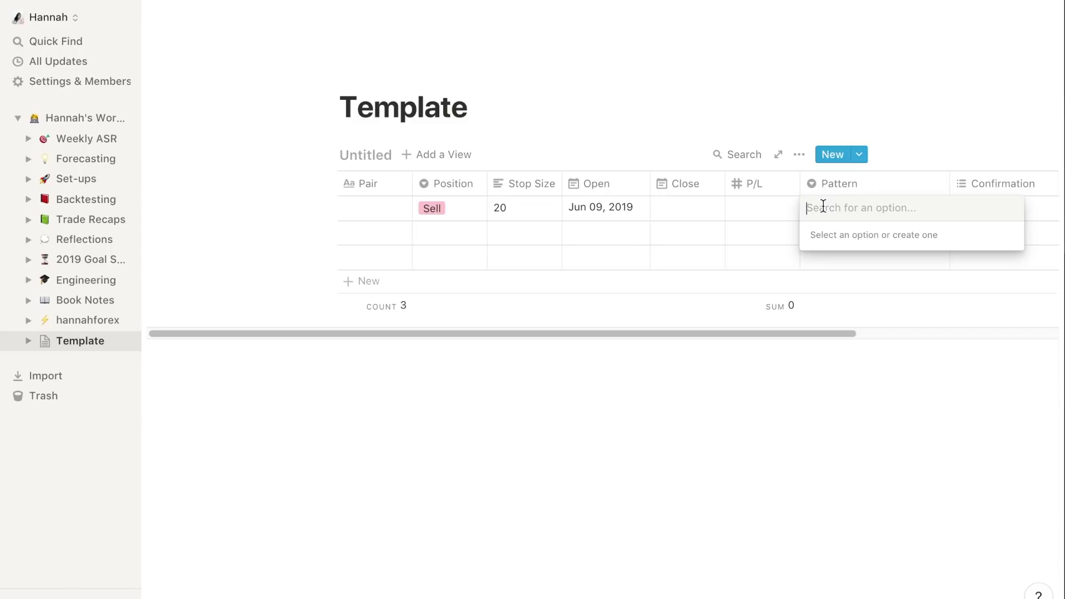
{"action": "type", "text": "Flag"}
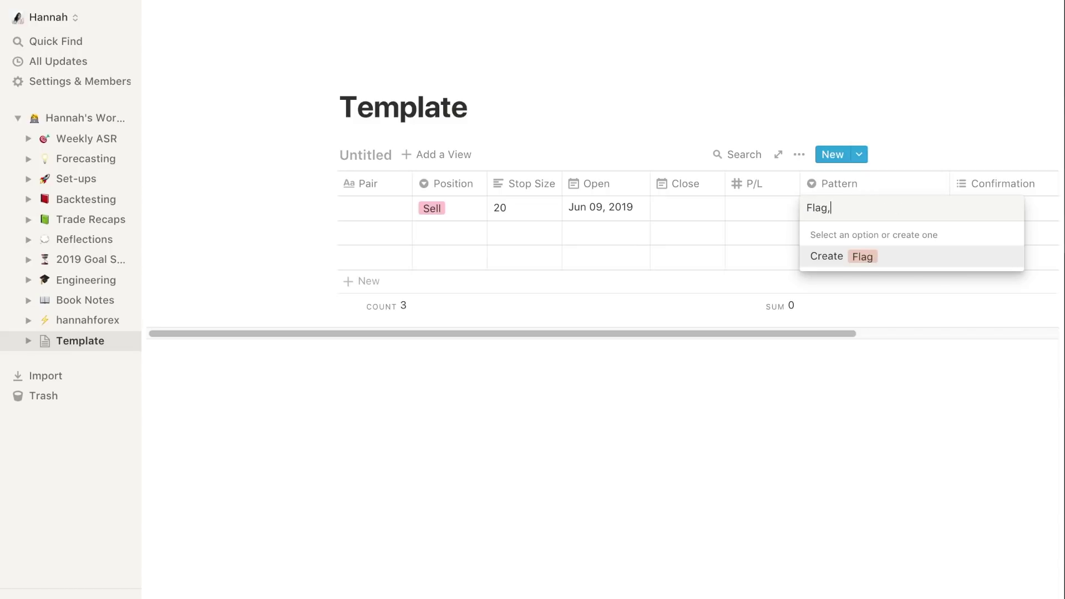
{"action": "key", "text": "Return"}
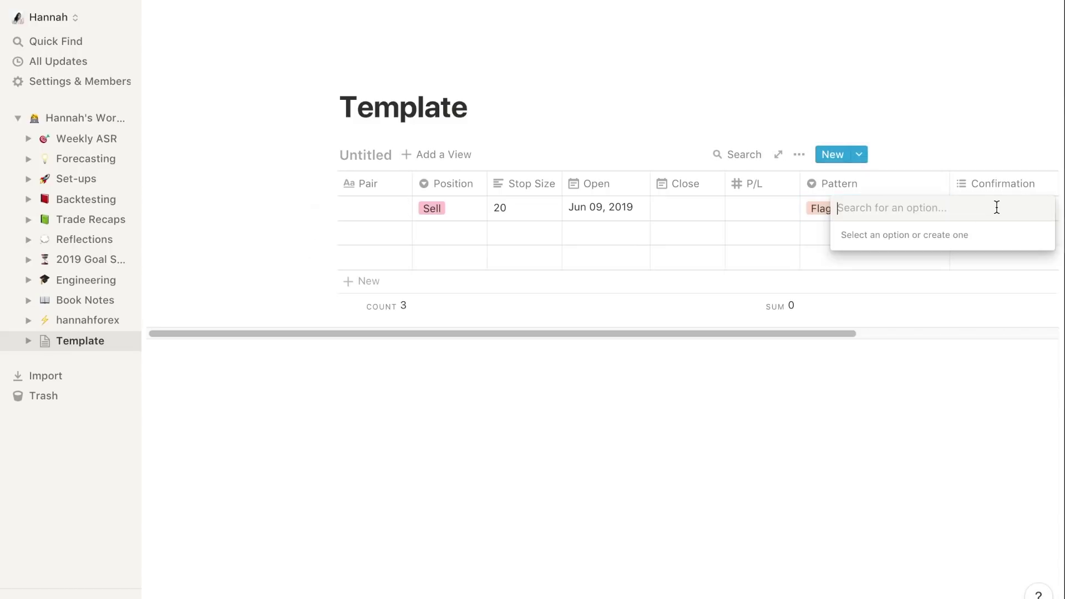
- Create Doji, Retrace and Arcing Nature Confirmation tags, keeping only Doji on the row
{"action": "type", "text": "Doji"}
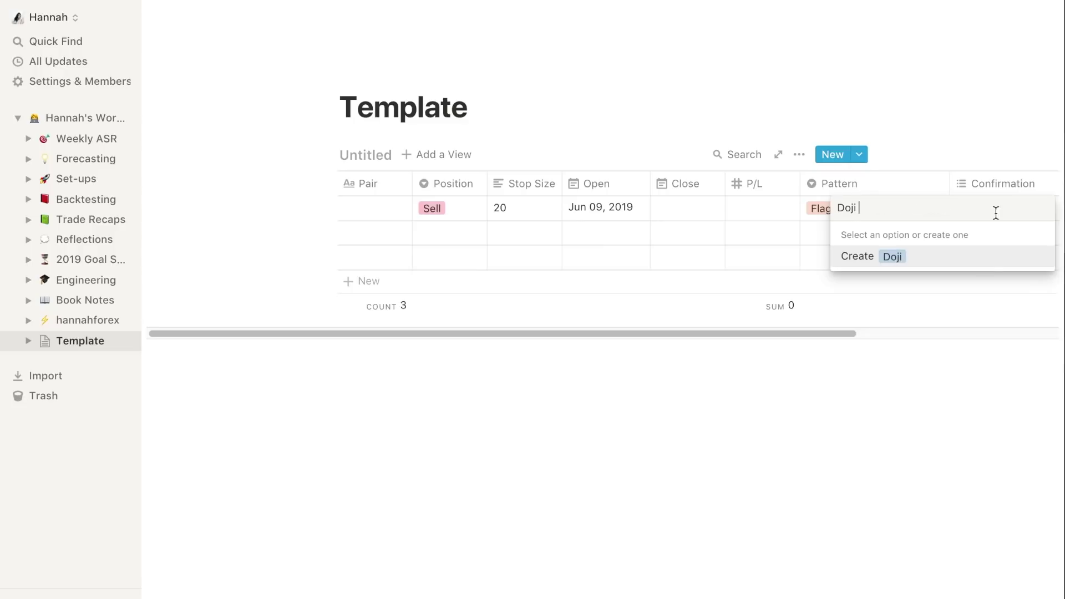
{"action": "left_click", "coordinate": [927, 259]}
{"action": "type", "text": "Re"}
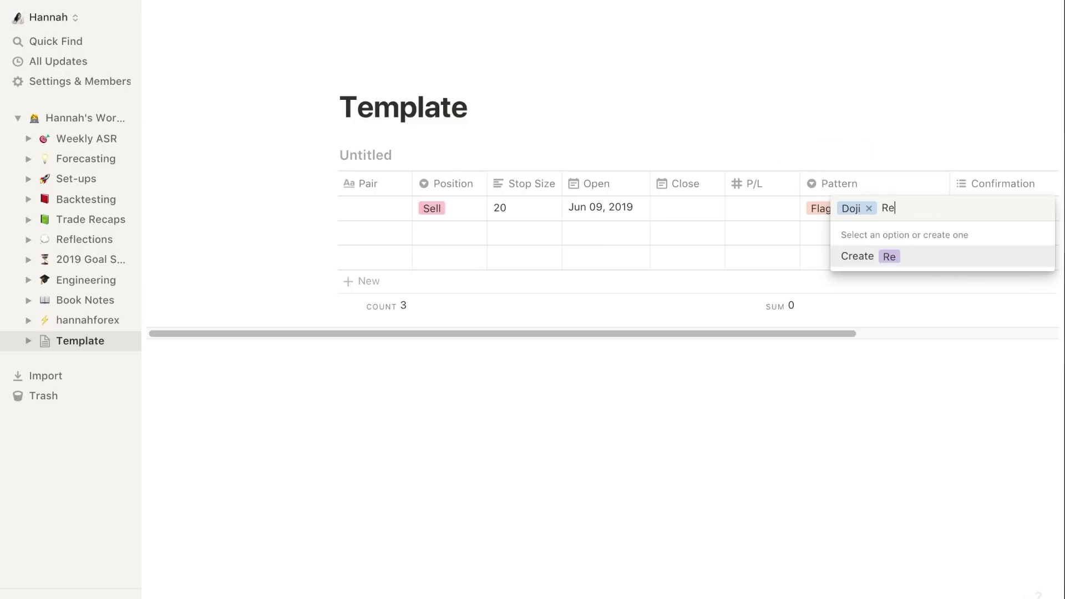
{"action": "type", "text": "trace"}
{"action": "left_click", "coordinate": [885, 256]}
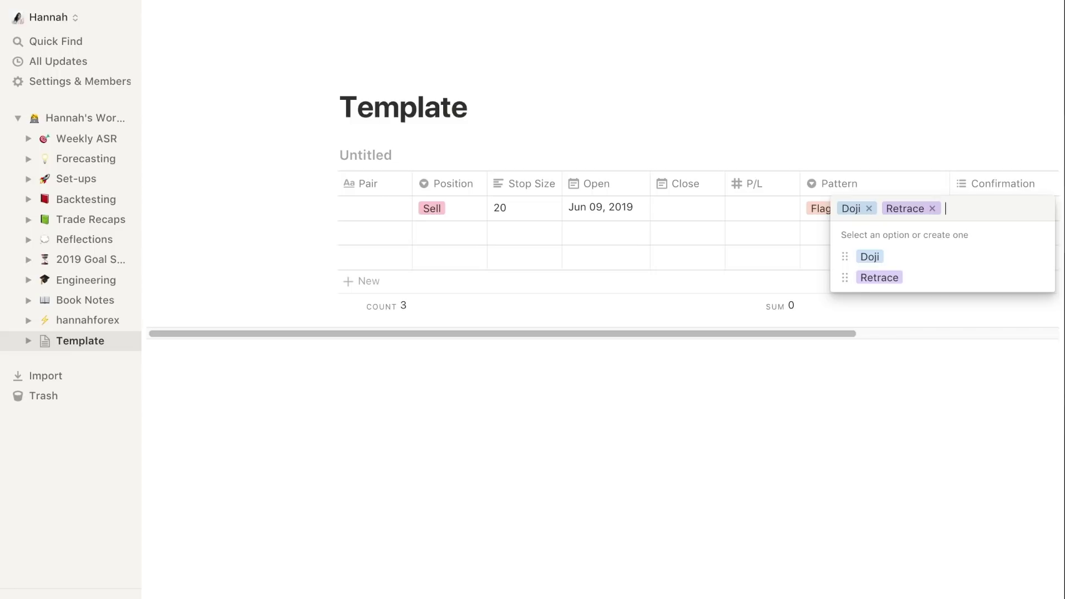
{"action": "type", "text": "Arcing Nature"}
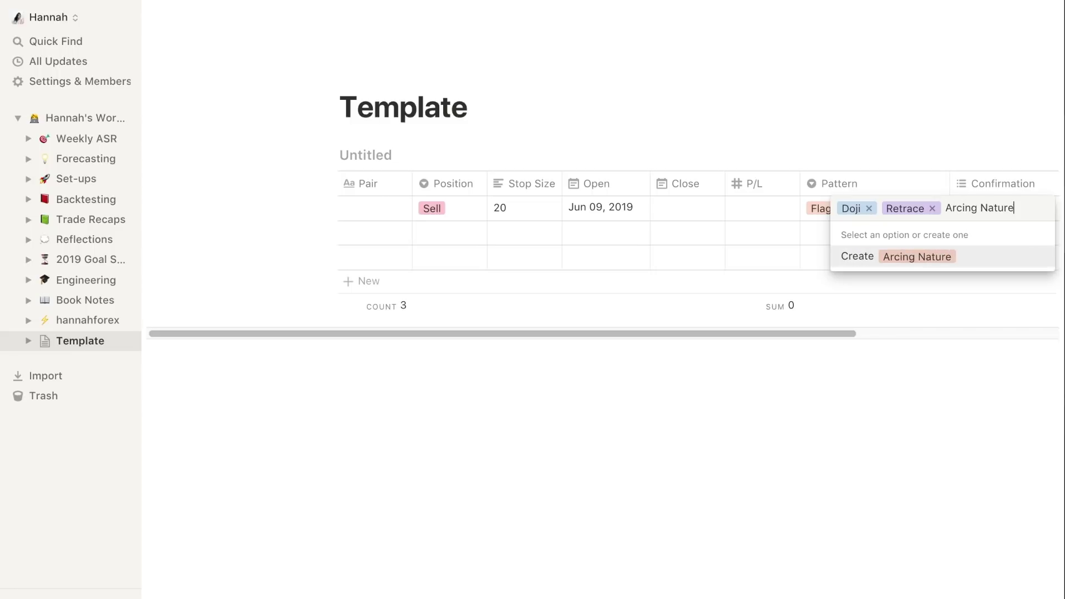
{"action": "left_click", "coordinate": [868, 263]}
{"action": "key", "text": "Escape"}
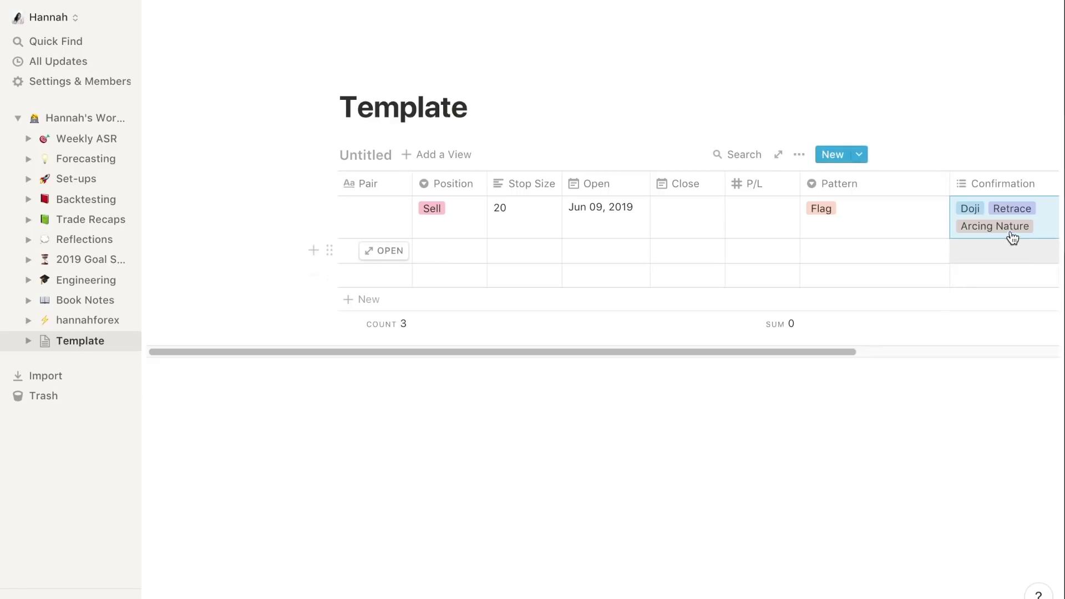
{"action": "left_click", "coordinate": [977, 220]}
{"action": "key", "text": "BackSpace"}
{"action": "key", "text": "BackSpace"}
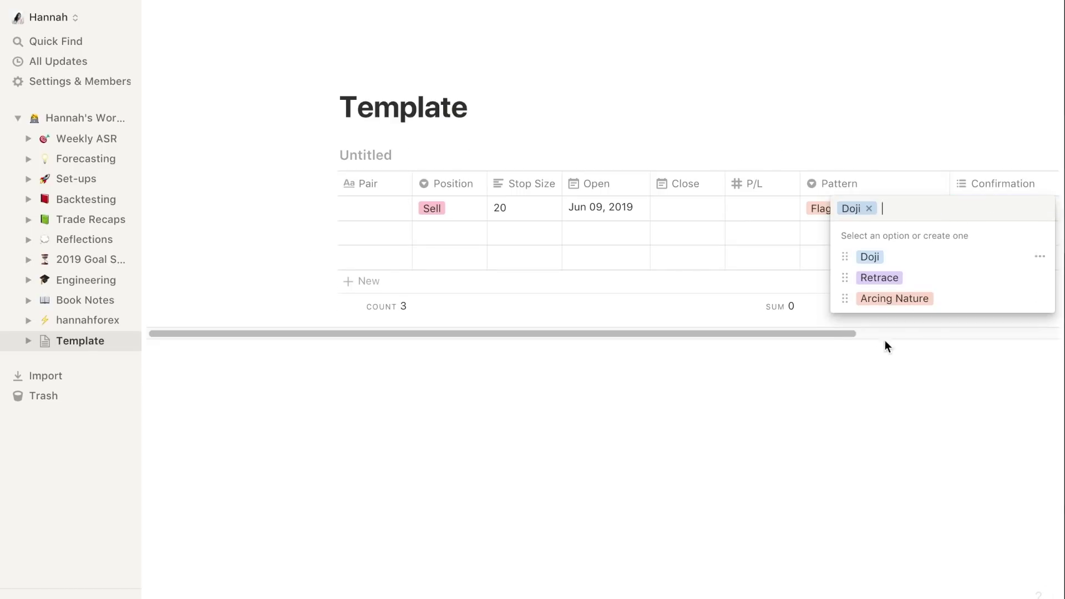
{"action": "key", "text": "Escape"}
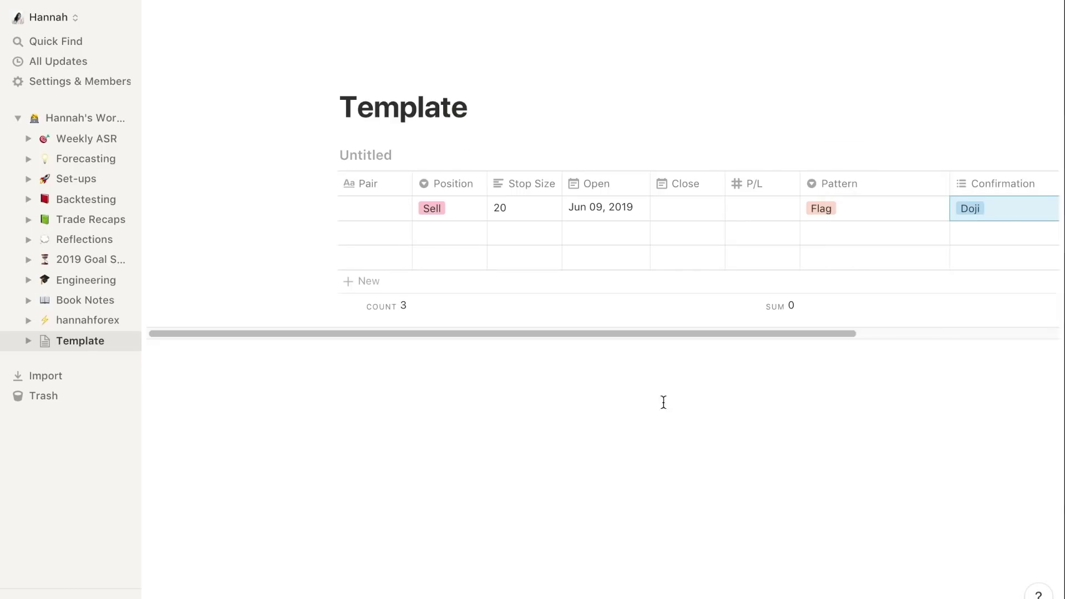
{"action": "right_click", "coordinate": [102, 135]}
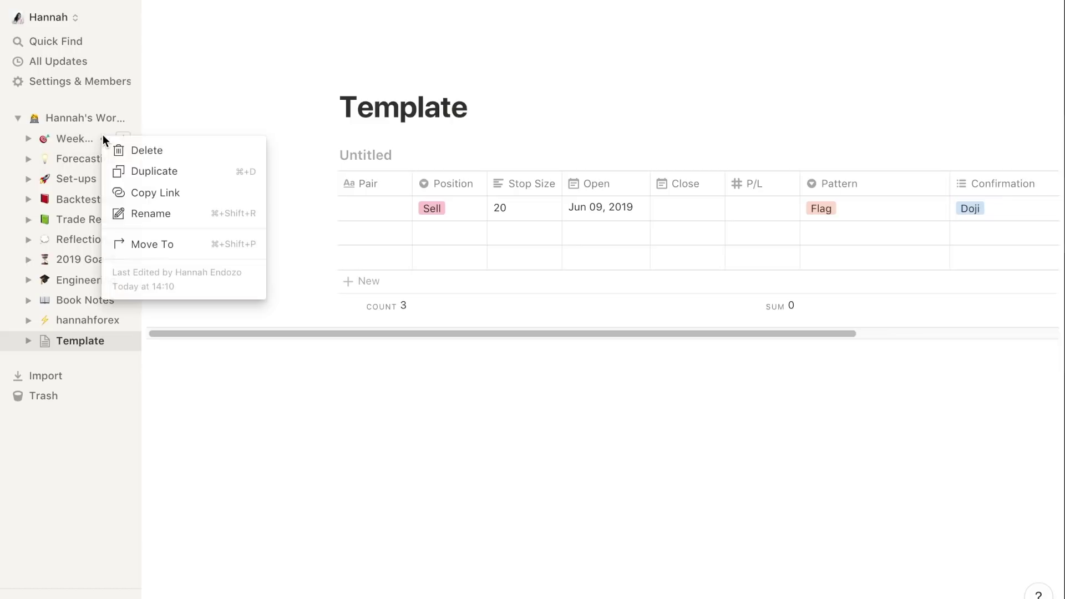
{"action": "left_click", "coordinate": [67, 140]}
{"action": "left_click", "coordinate": [68, 142]}
{"action": "scroll", "coordinate": [420, 490], "scroll_direction": "down", "scroll_amount": 4}
{"action": "left_click", "coordinate": [396, 458]}
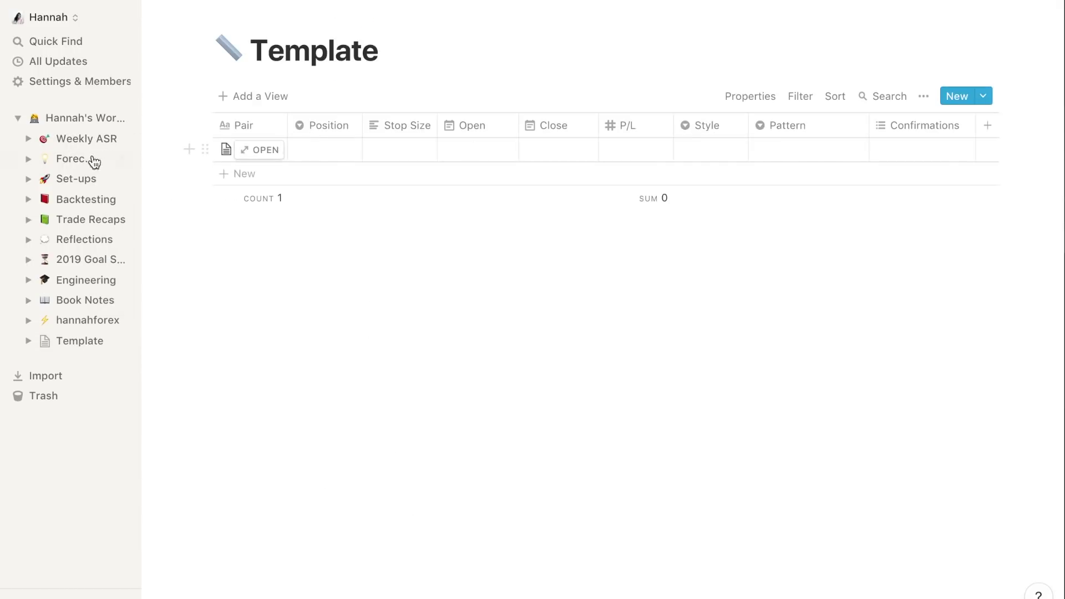
{"action": "left_click", "coordinate": [85, 341]}
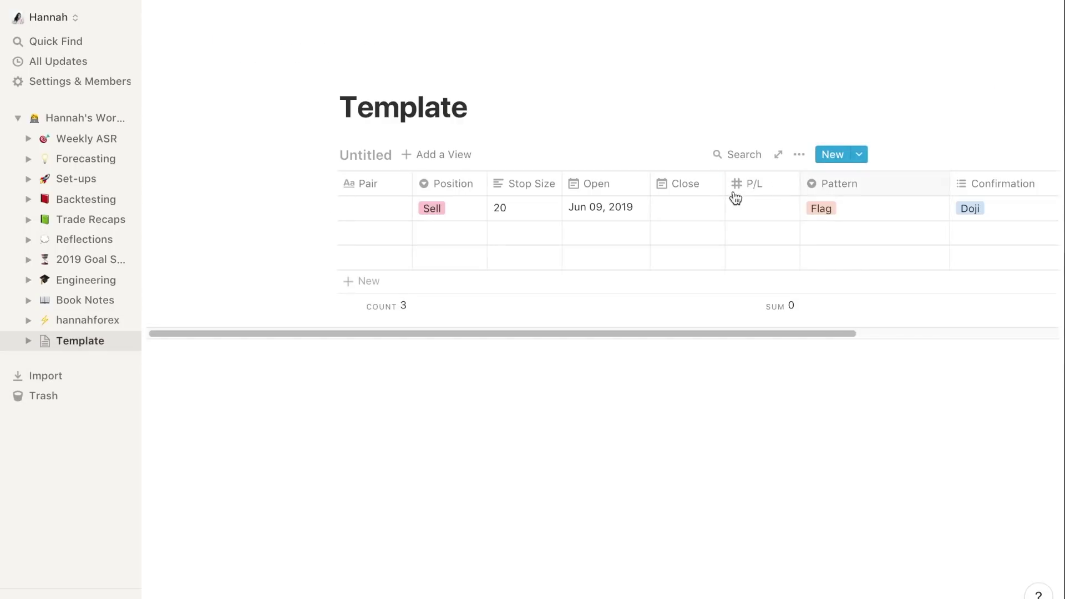
{"action": "left_click_drag", "start_coordinate": [702, 333], "coordinate": [803, 339]}
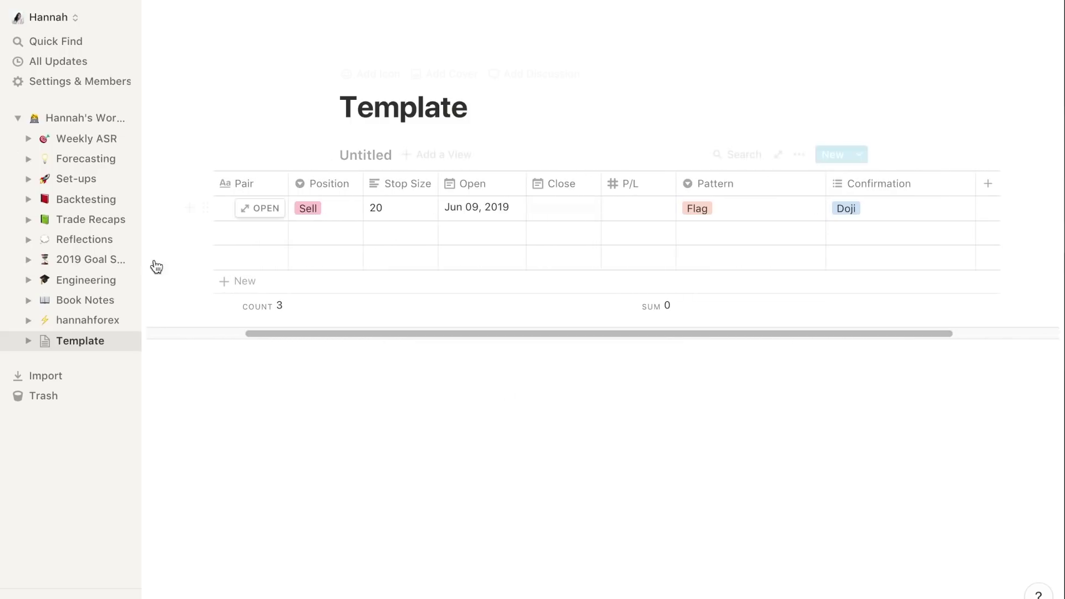
- Open the sample trade row as a full record and click into its empty body
{"action": "left_click", "coordinate": [258, 213]}
{"action": "scroll", "coordinate": [390, 454], "scroll_direction": "down", "scroll_amount": 2}
{"action": "left_click", "coordinate": [314, 354]}
{"action": "left_click", "coordinate": [314, 355]}
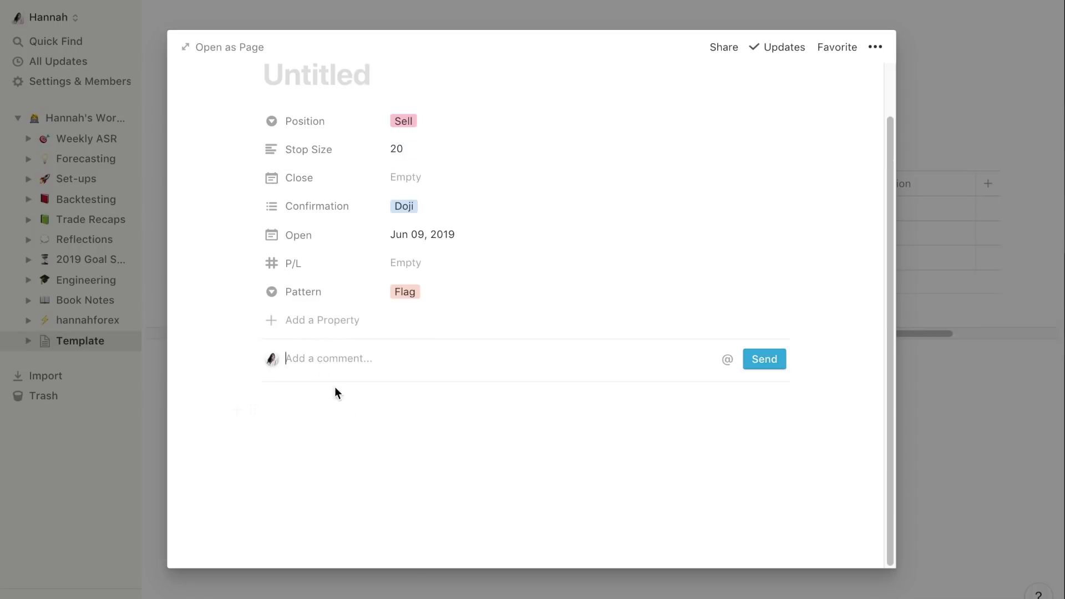
{"action": "left_click", "coordinate": [304, 432]}
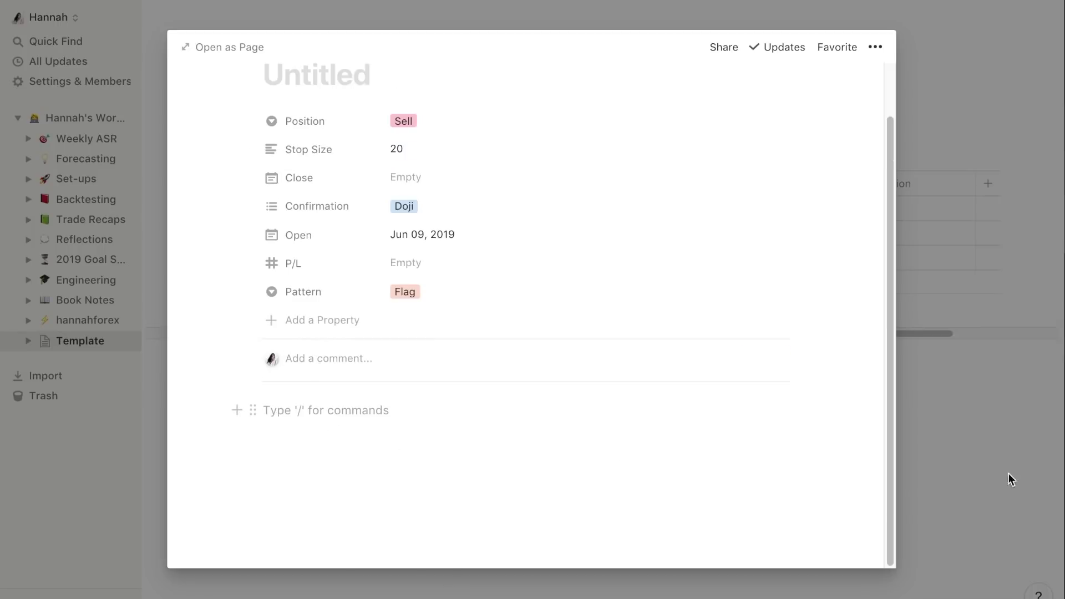